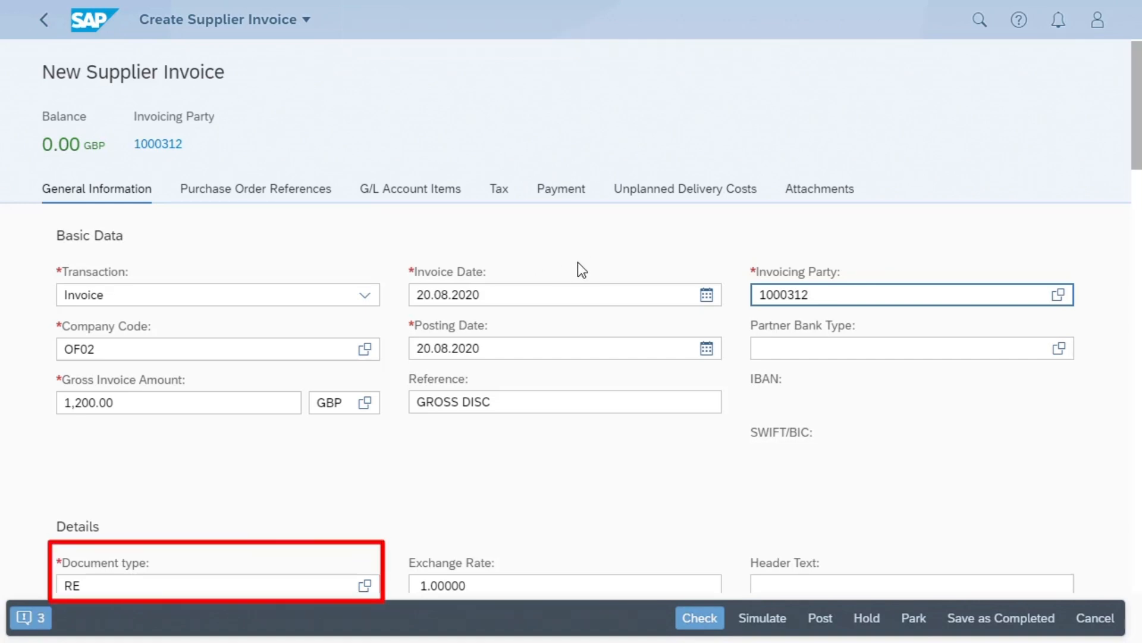
- Add a debit G/L account item to the supplier invoice for account 65100000 (Office Supplies) with an amount of 1,000.00 GBP
scroll(580, 262, down, 5)
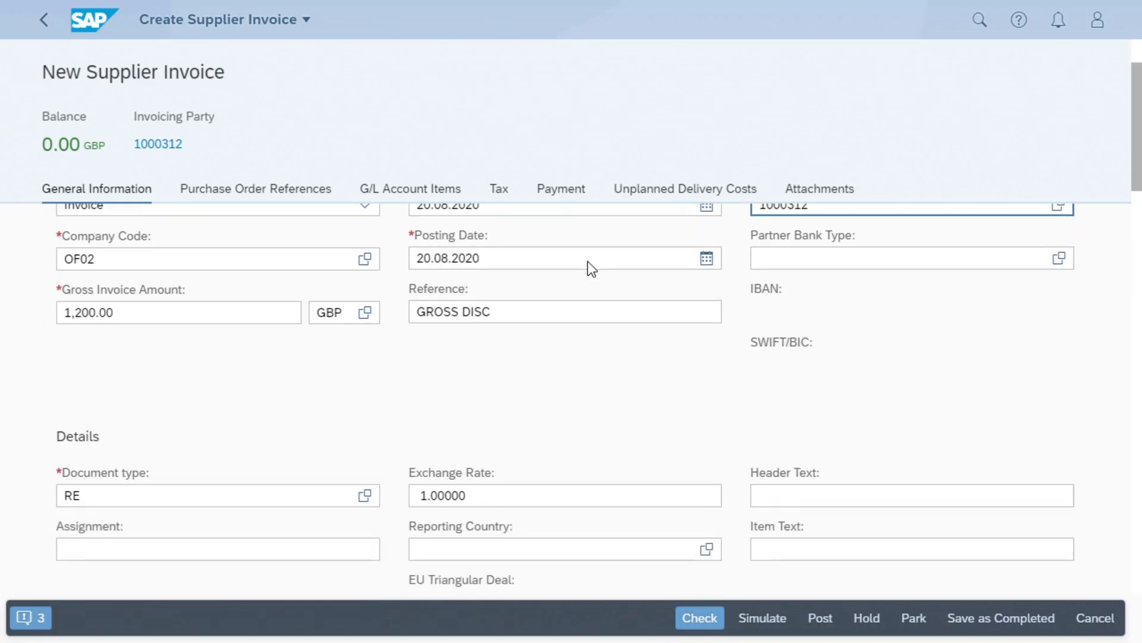
scroll(587, 262, down, 8)
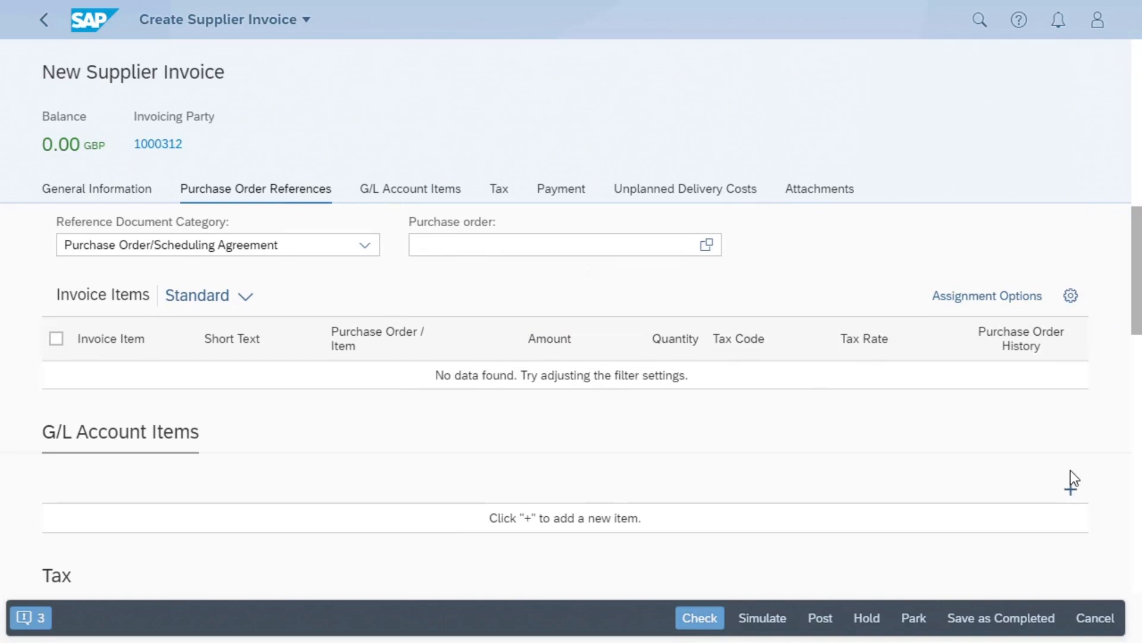
click(1068, 492)
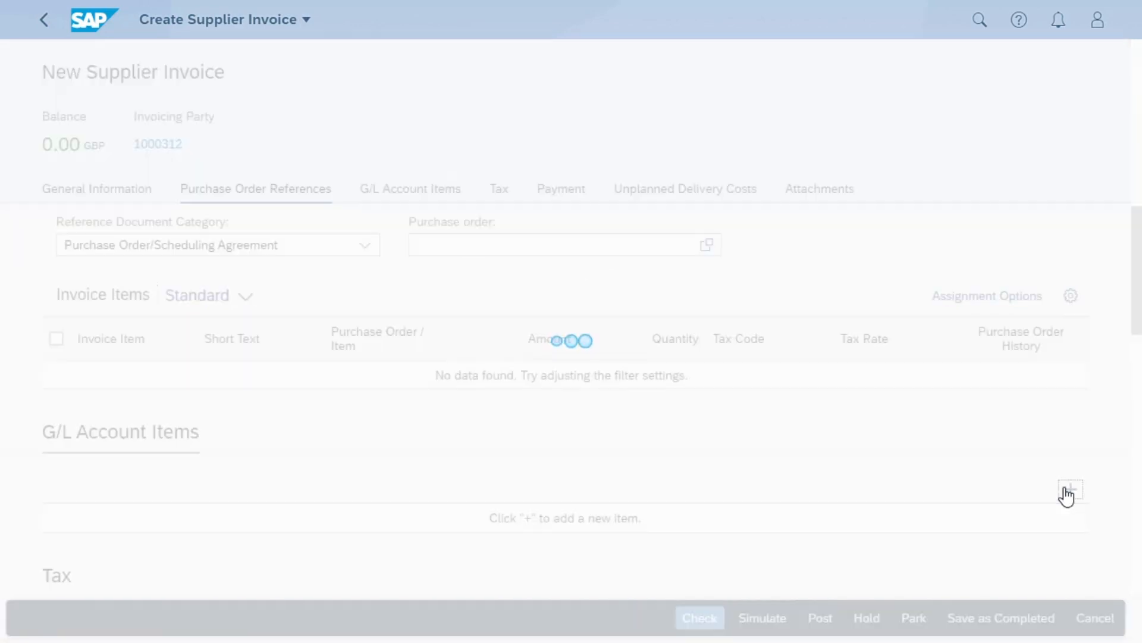
click(299, 547)
text(651)
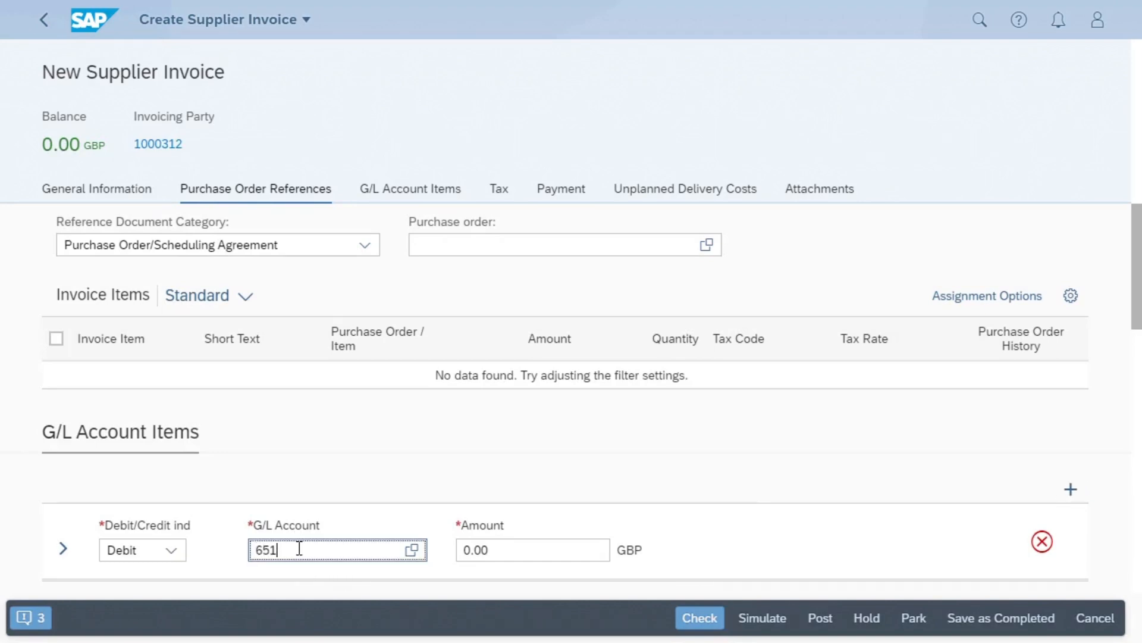
text(00000)
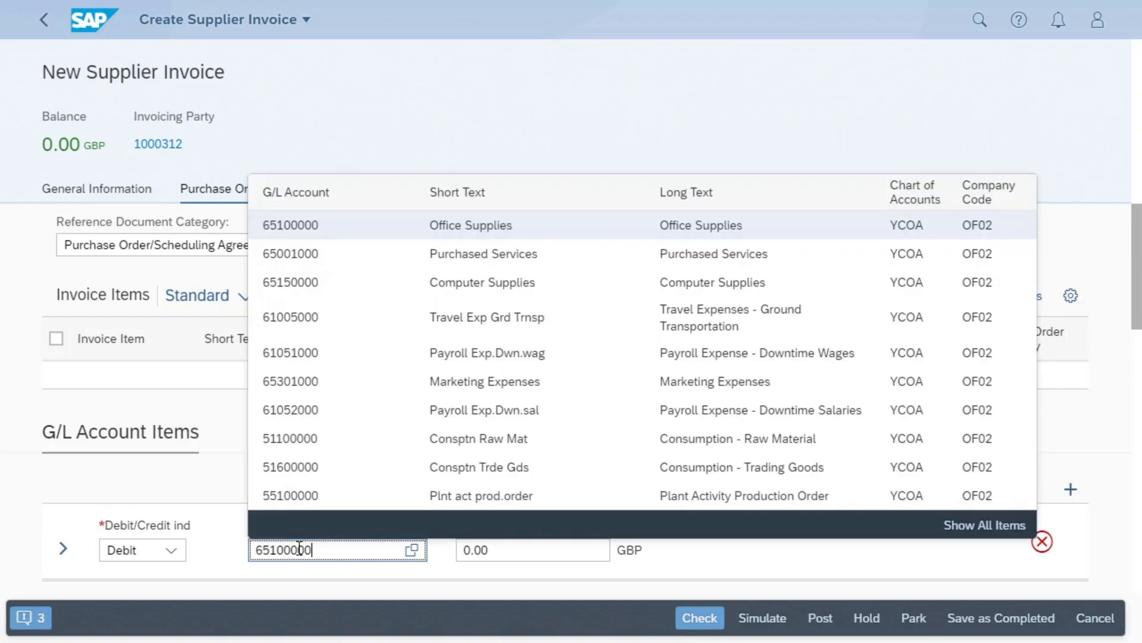
click(463, 552)
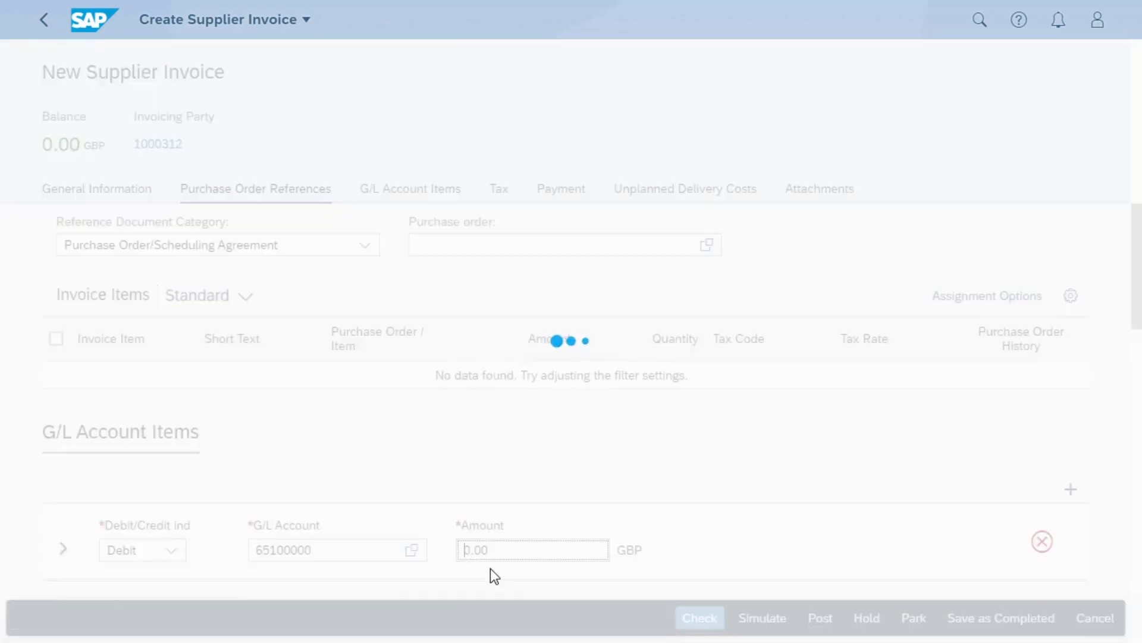
text(100)
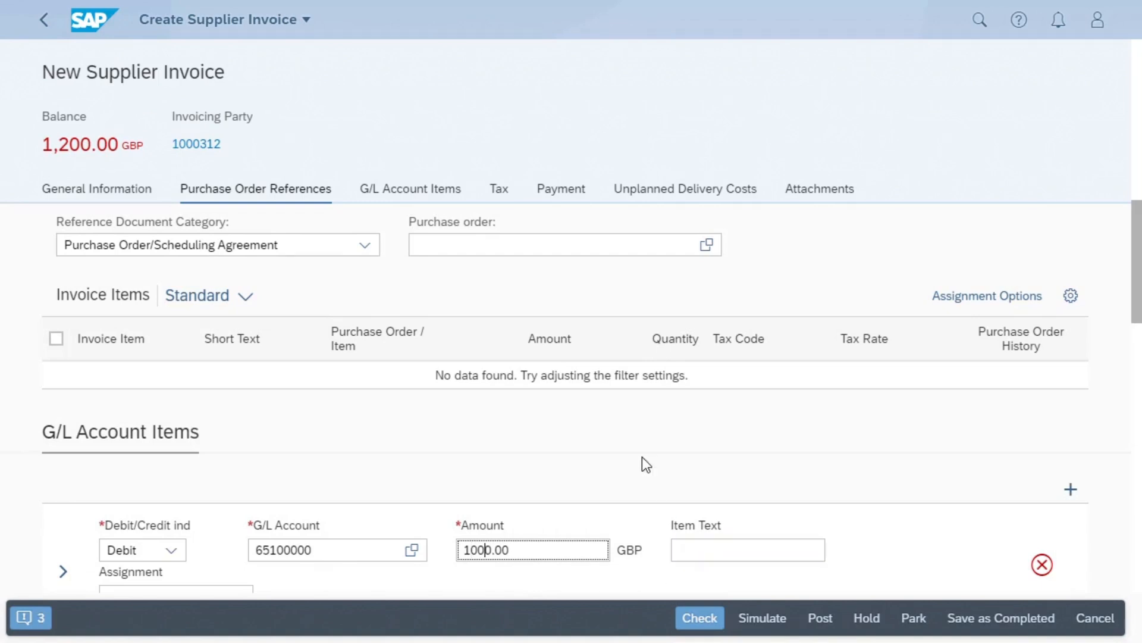
- Expand the G/L account item's details and set its tax code to V1, standard rated input VAT 20 %
scroll(649, 488, down, 2)
click(63, 481)
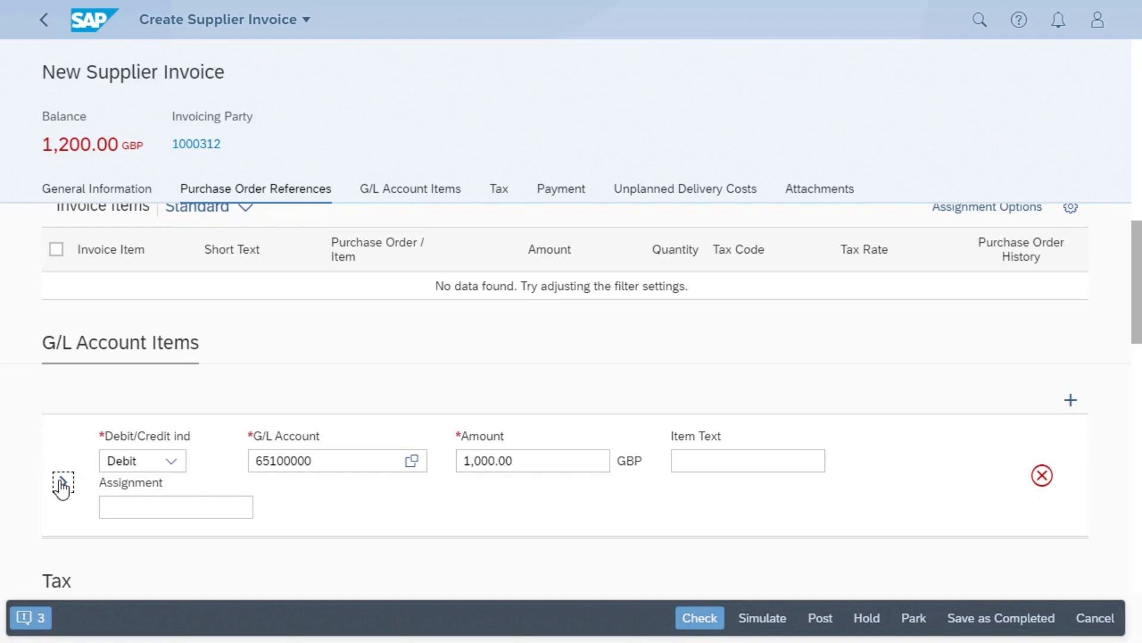
scroll(77, 506, down, 4)
click(90, 448)
text(v1)
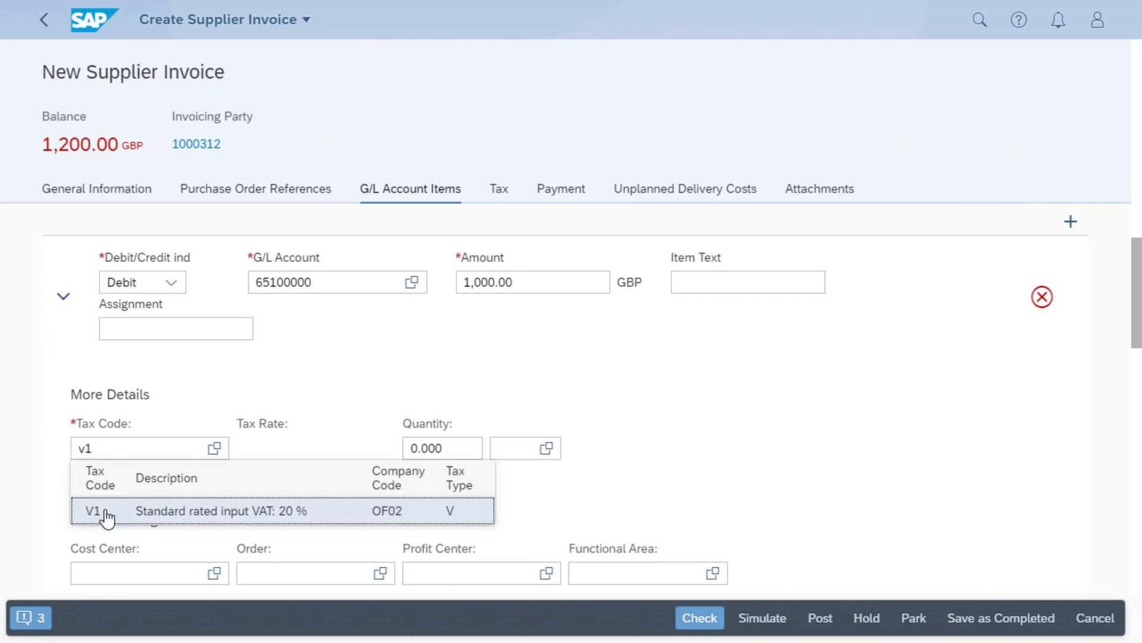
click(105, 511)
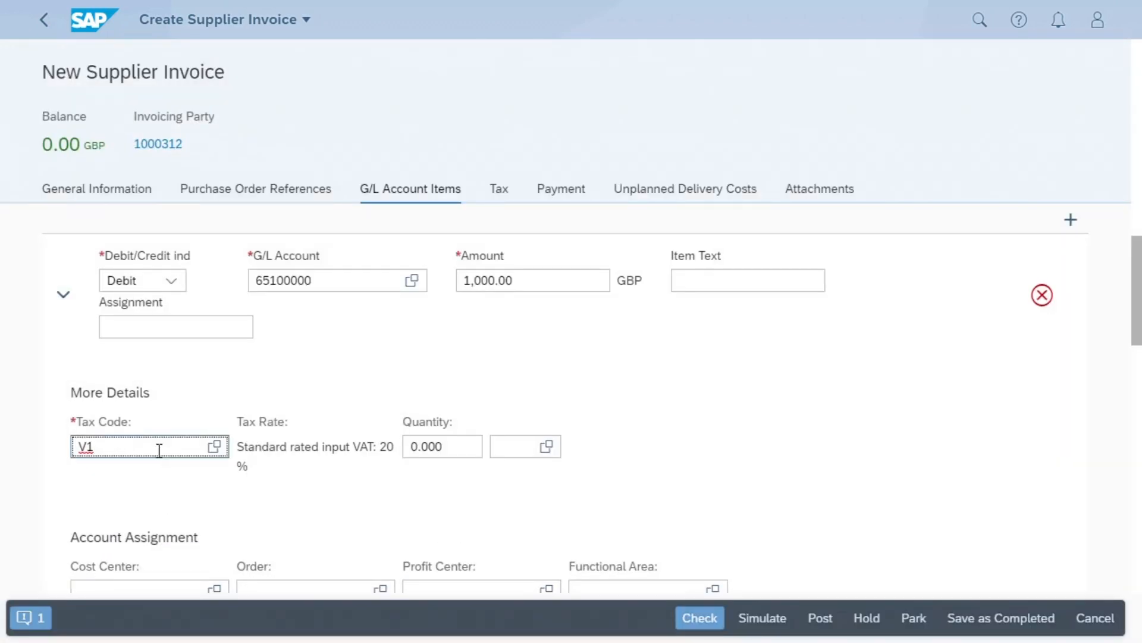
- Assign the Office Supplies item to the Financials cost center OF021101
scroll(107, 530, down, 2)
click(98, 503)
text(of0)
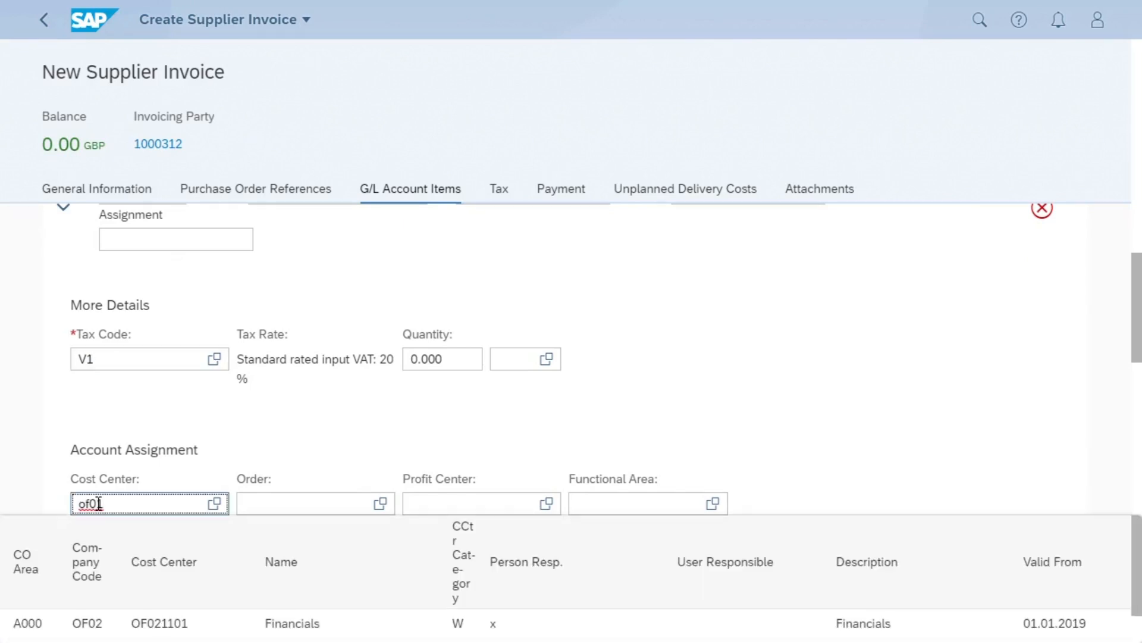
text(21101)
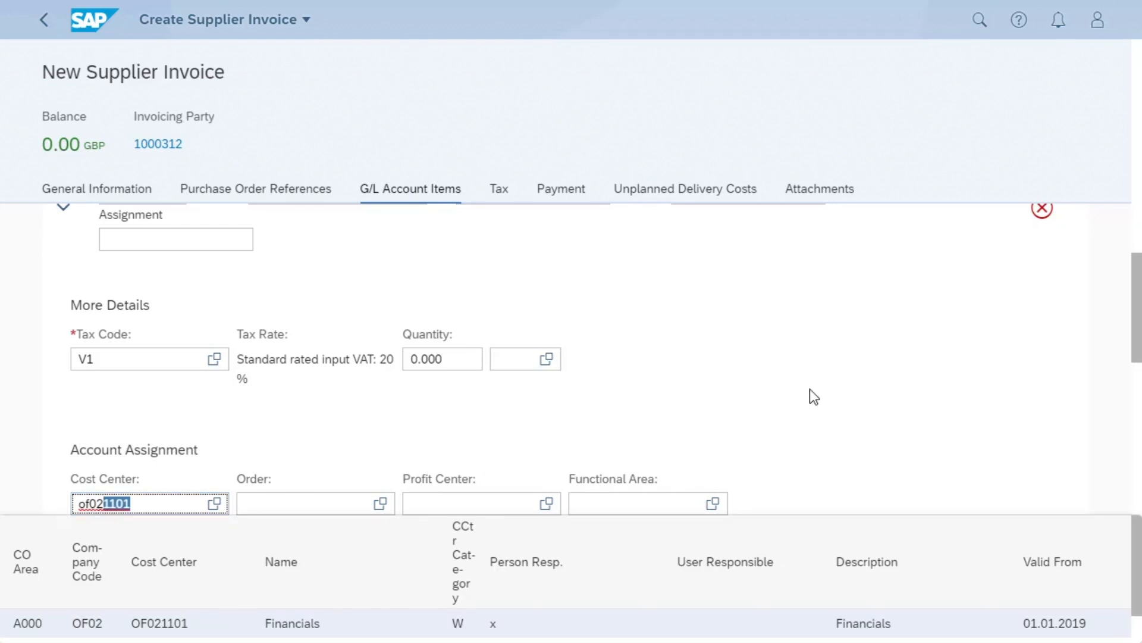
key(Return)
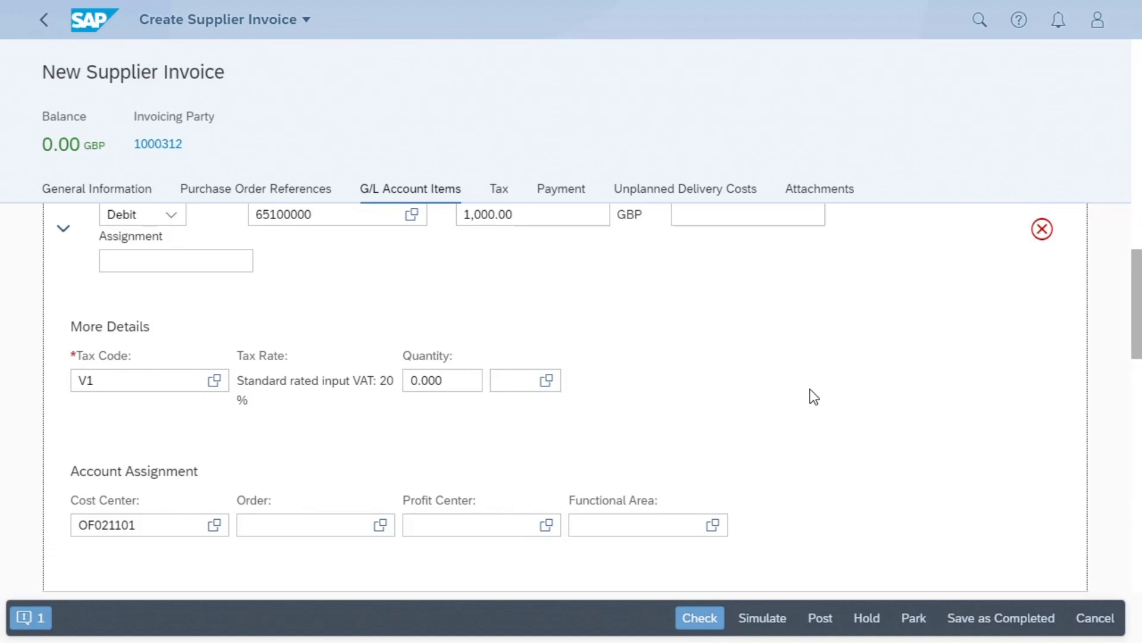
- Simulate and post the supplier invoice, and choose to create another one
click(766, 621)
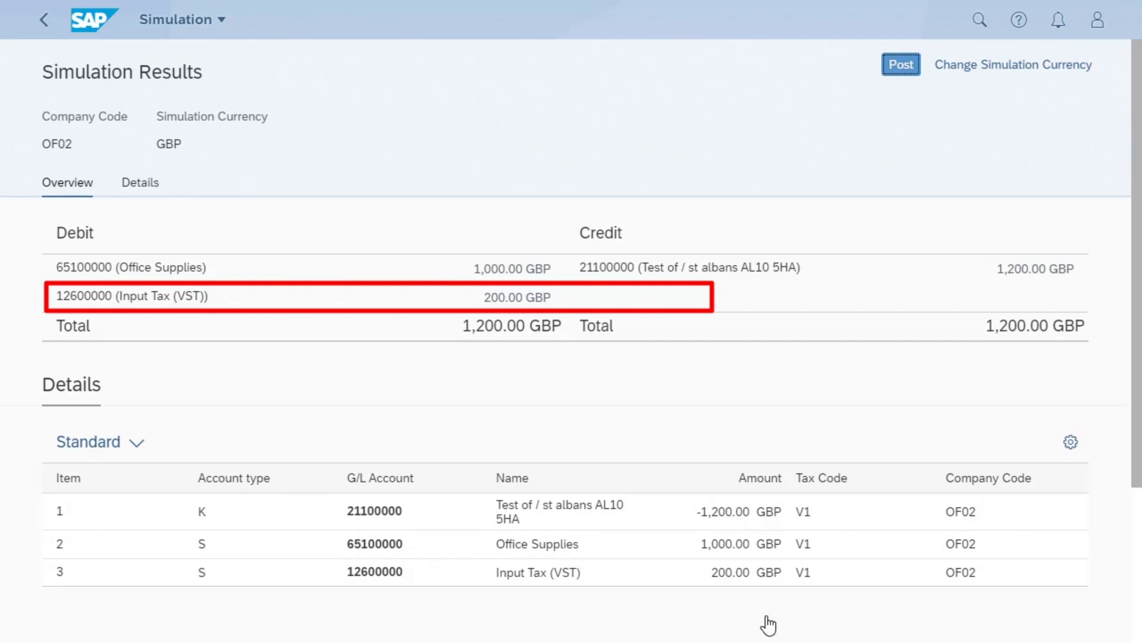
click(900, 67)
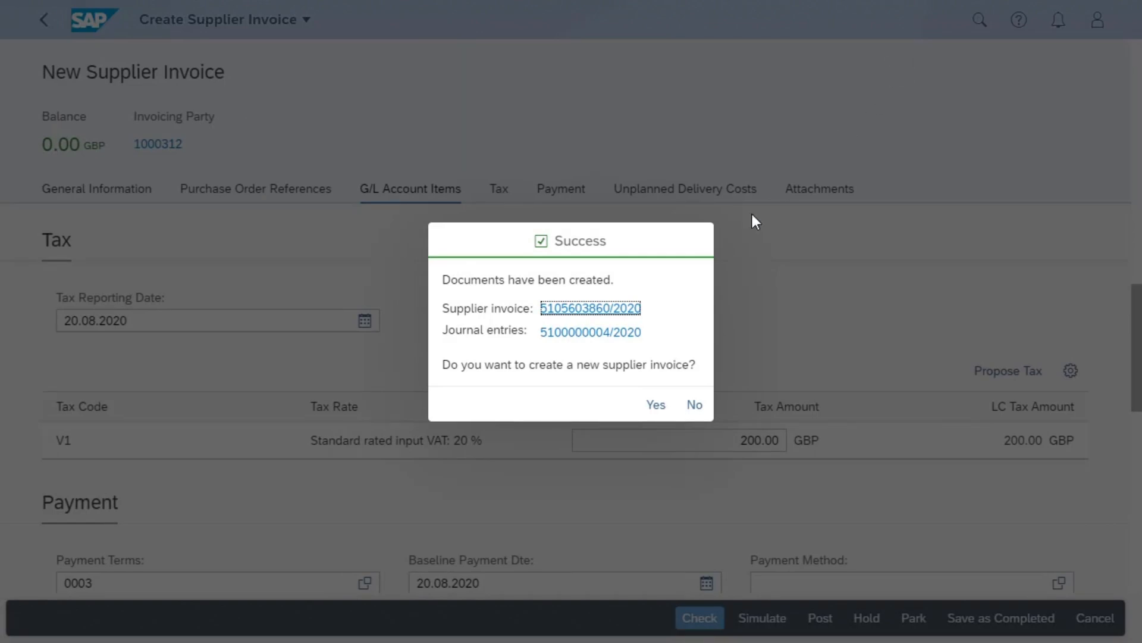
click(655, 406)
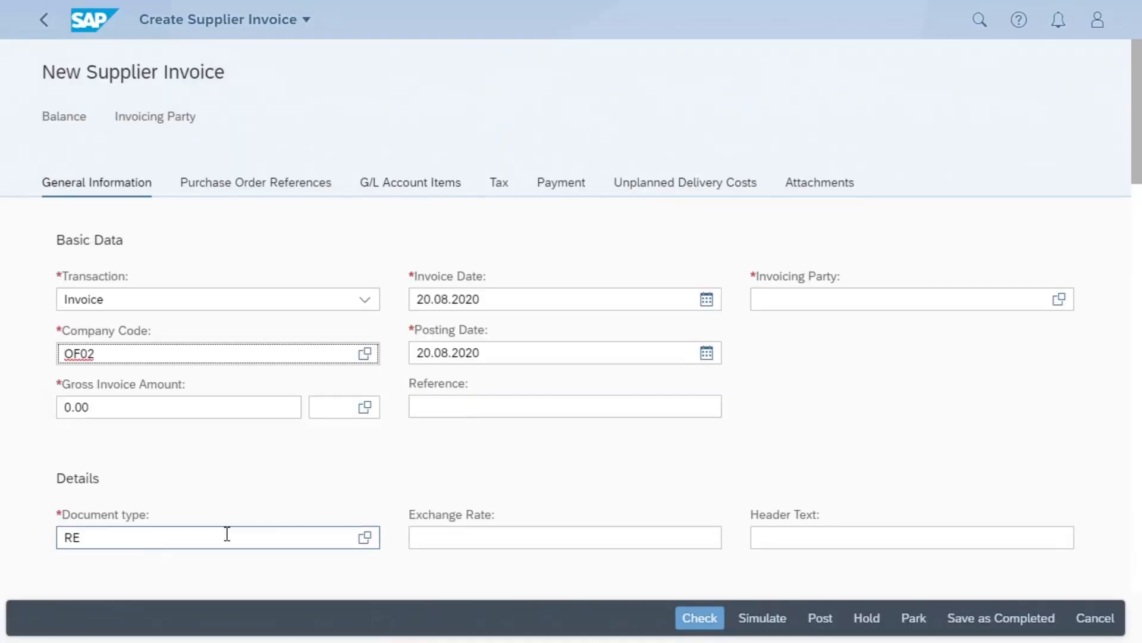
- Set the new invoice's document type to RN (Invoice - Net) and its gross amount to 1,200.00 GBP
double_click(83, 538)
text(Rn)
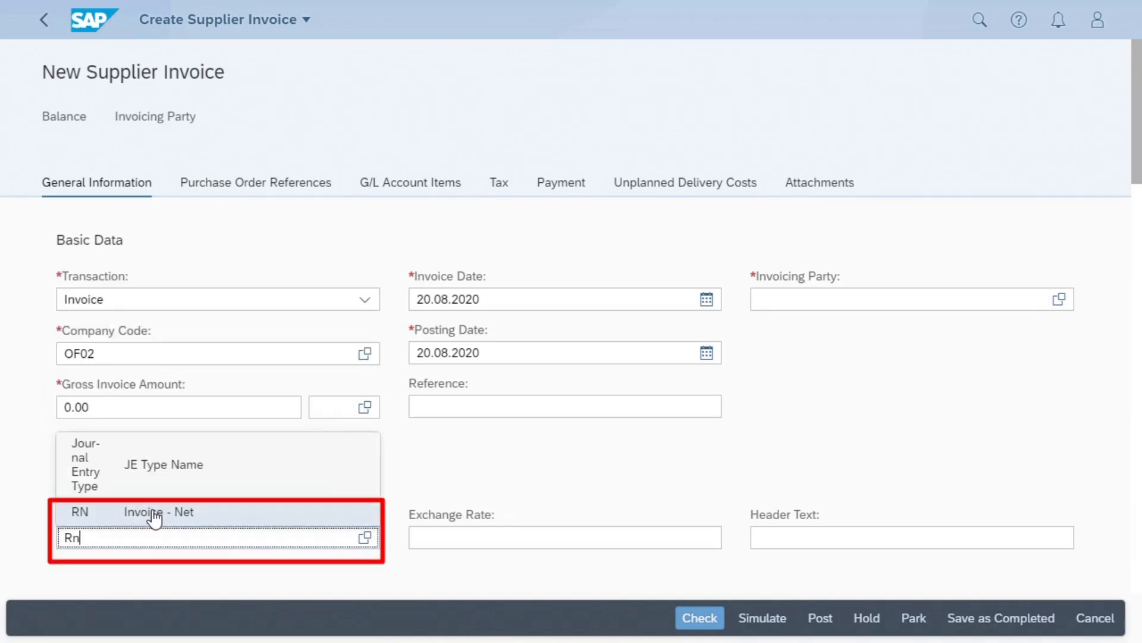
click(156, 517)
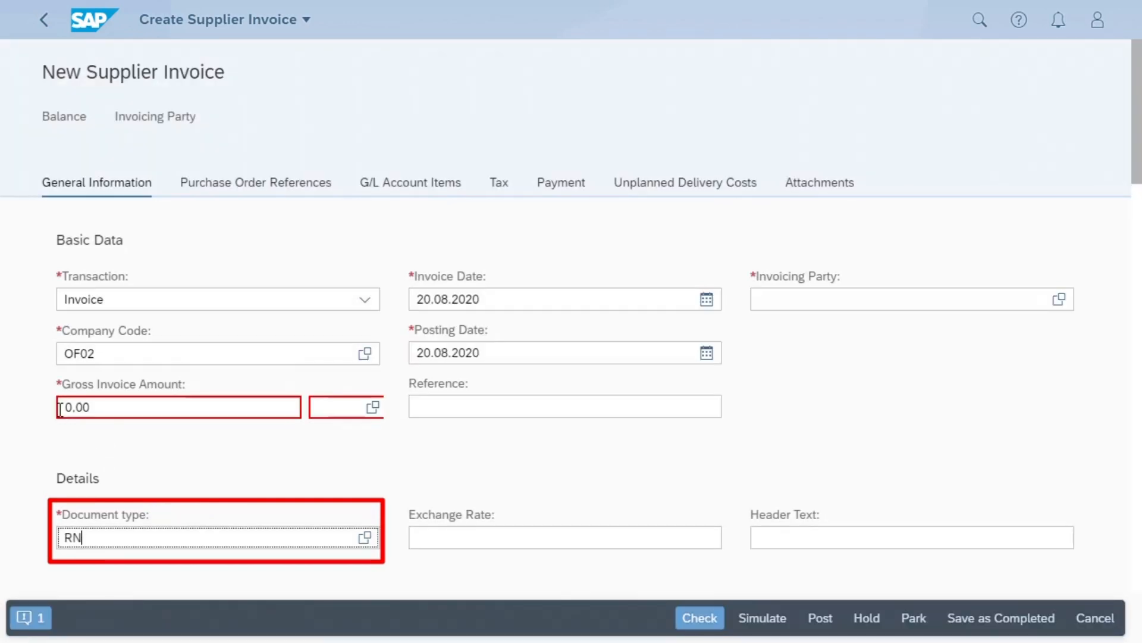
click(65, 408)
text(120)
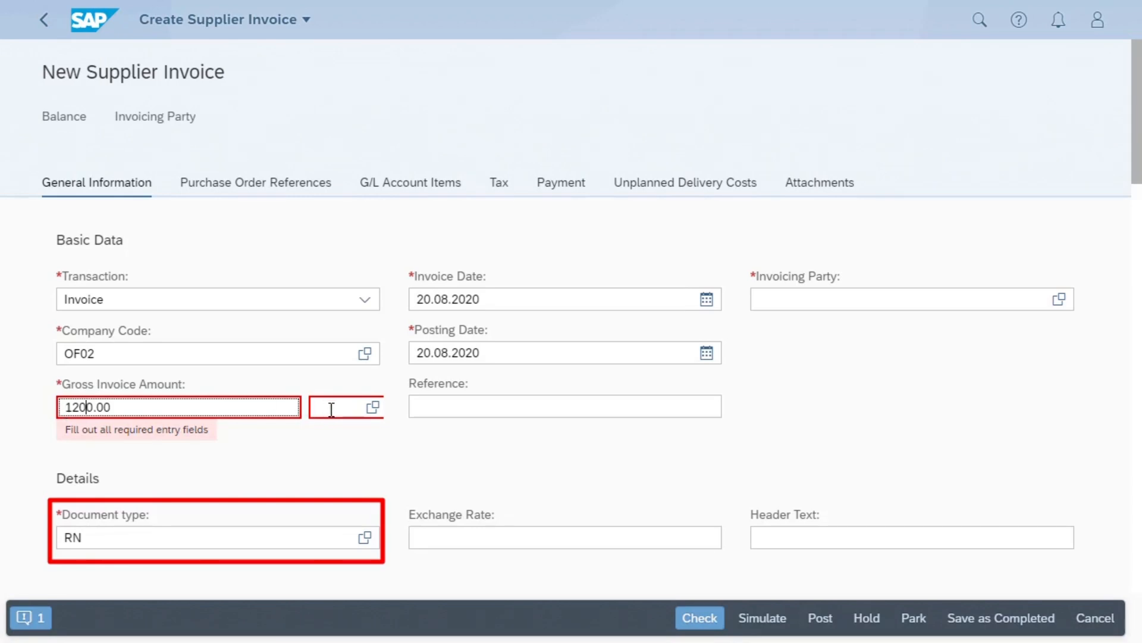
click(332, 409)
text(gbp)
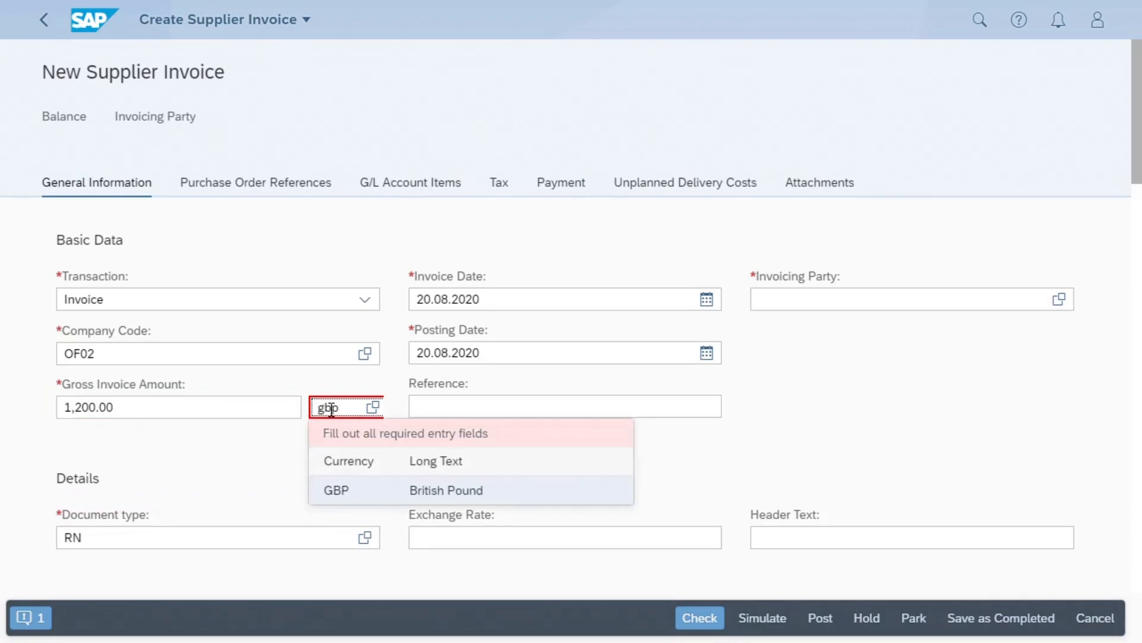
- Enter "Net Discount" as the invoice reference and set the invoicing party to the supplier TEST OF in St Albans
click(463, 404)
text(Net Discount)
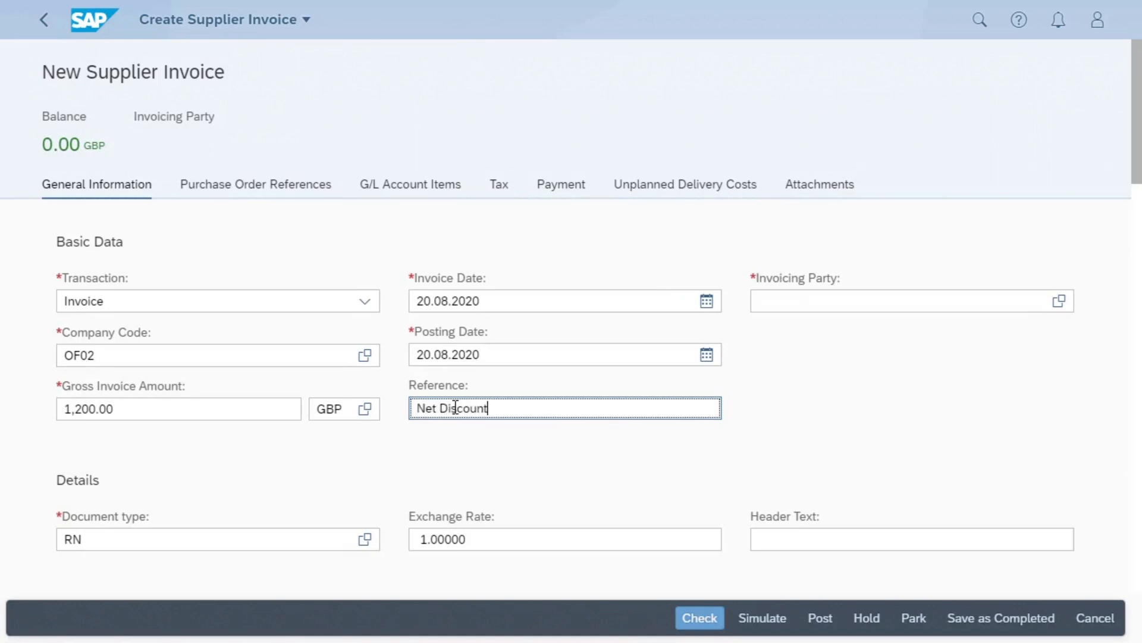
click(793, 302)
text(1000312)
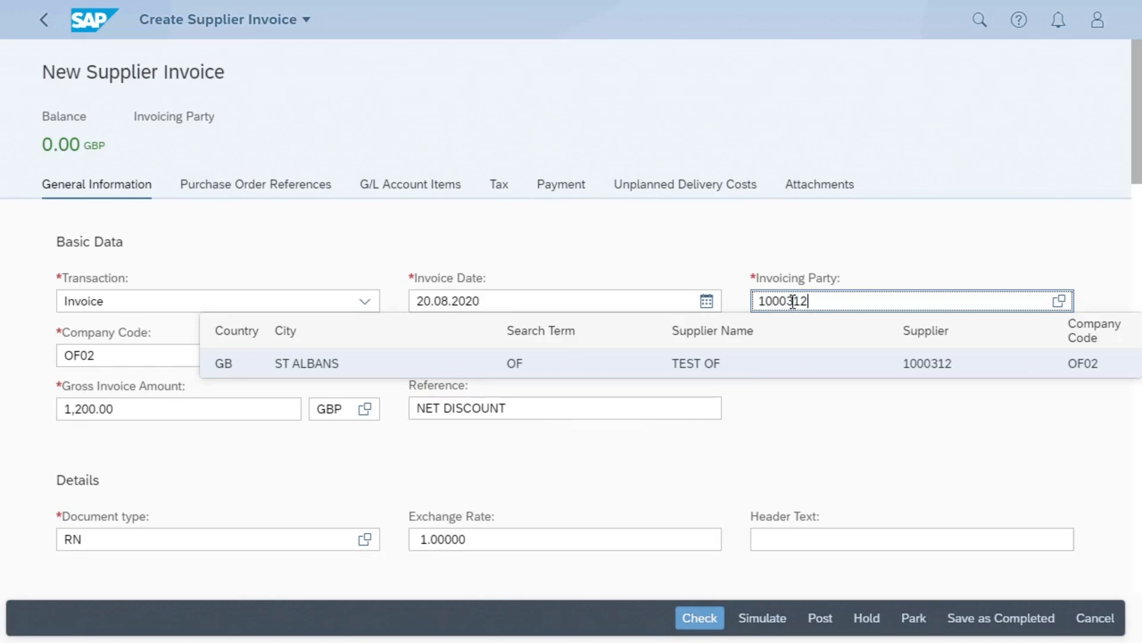
click(834, 418)
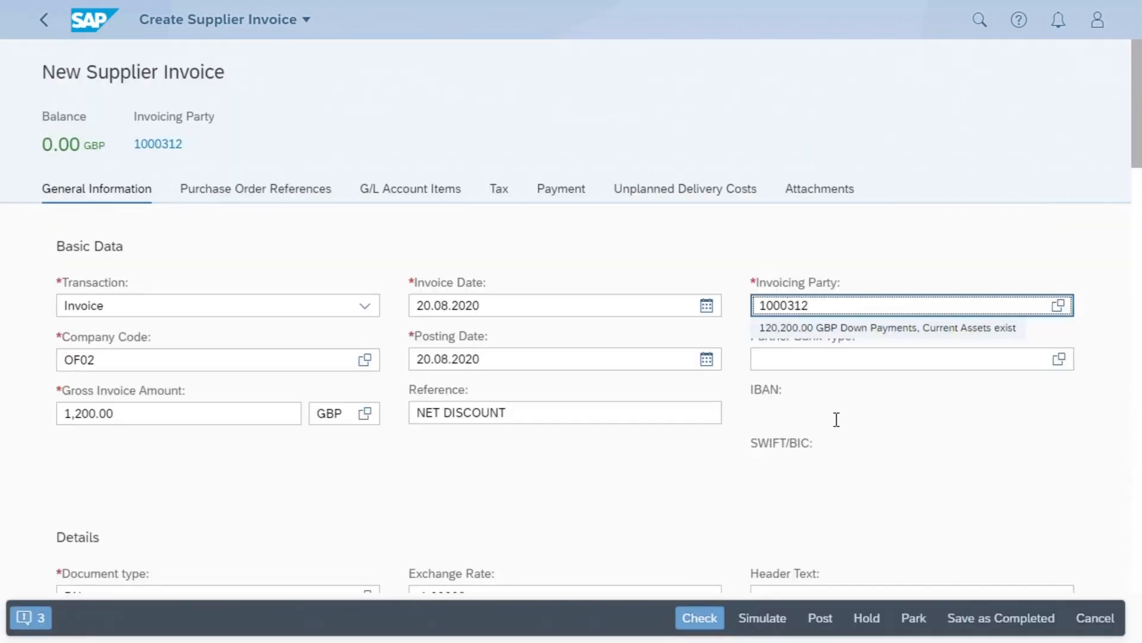
- Add a debit item to the net invoice for G/L account 65100000 (Office Supplies) with an amount of 1,000.00 GBP
scroll(847, 428, down, 2)
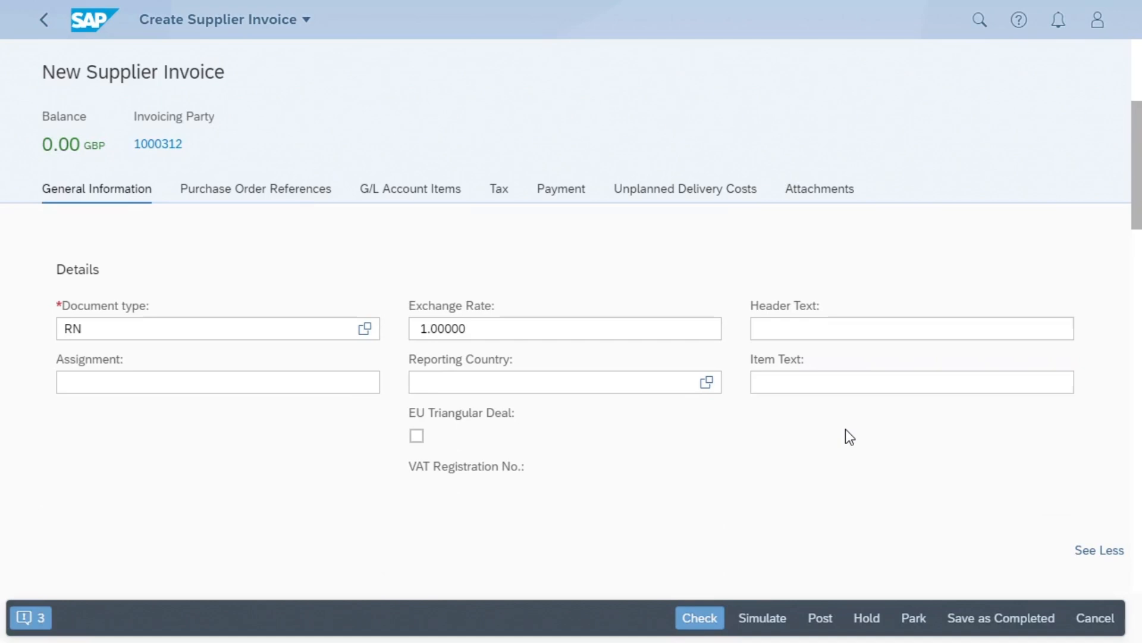
scroll(887, 449, down, 5)
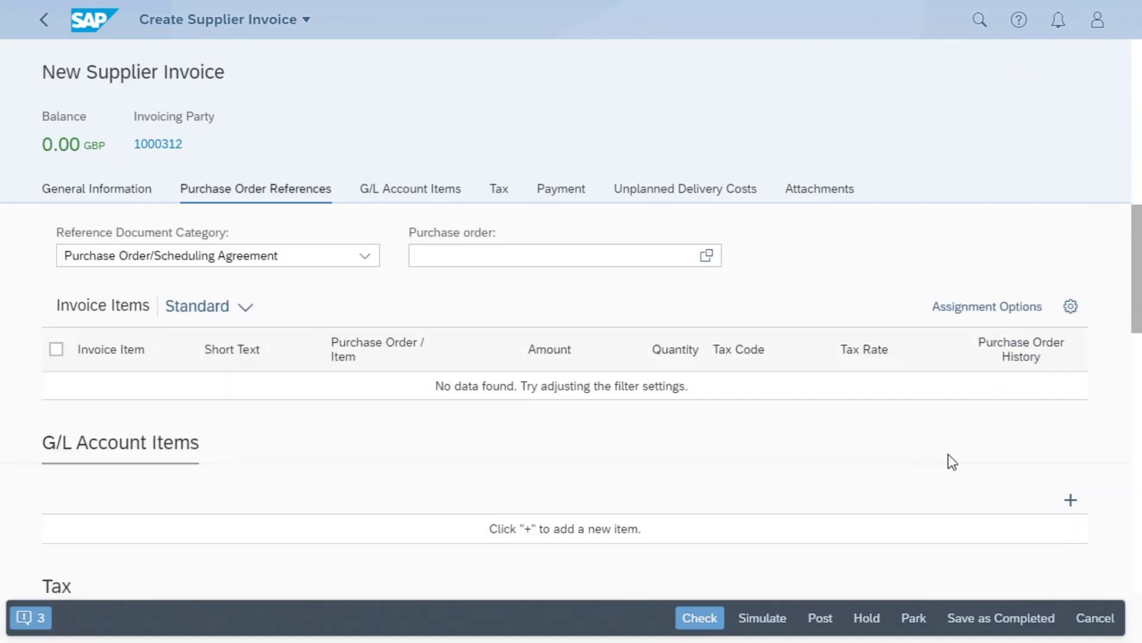
click(1070, 503)
click(276, 561)
text(65100000)
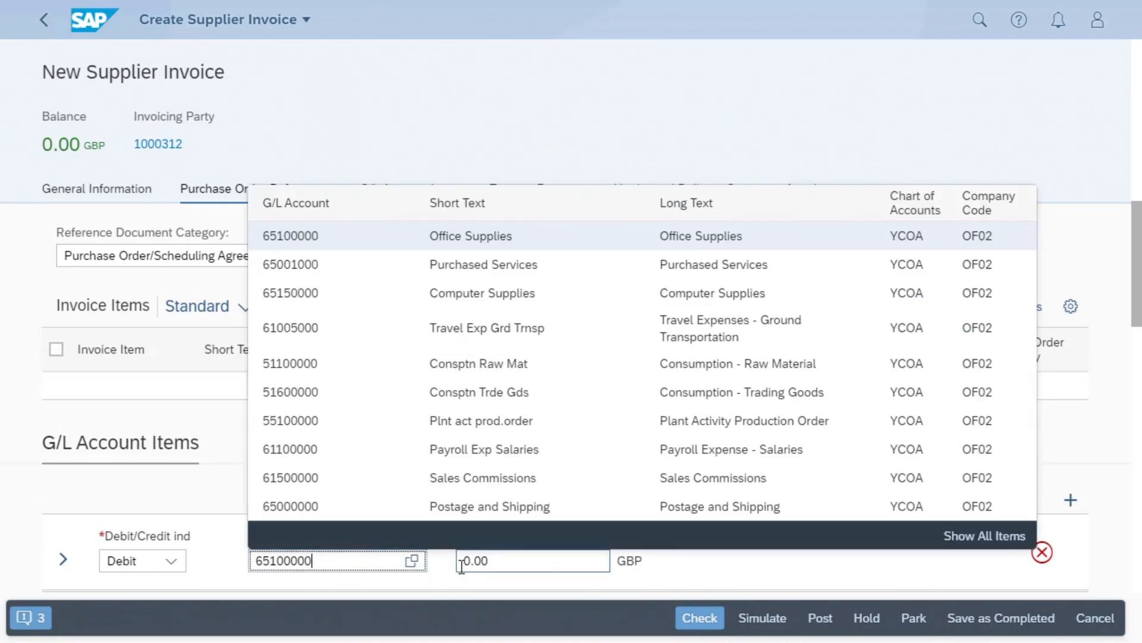
click(464, 562)
text(1000)
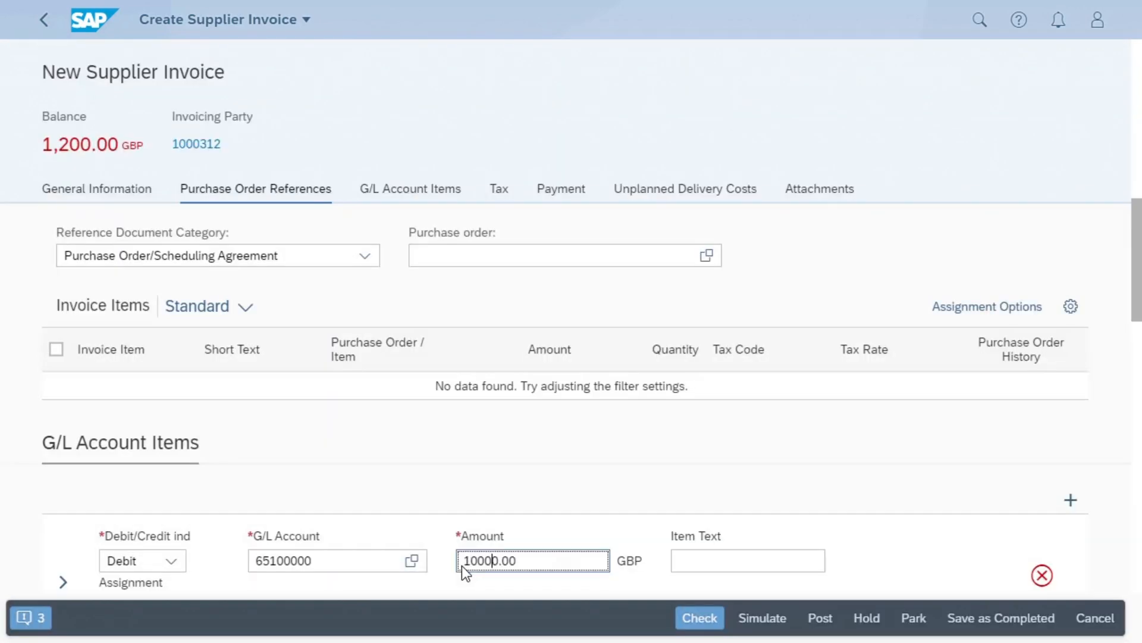
- Expand the net invoice's G/L item and assign tax code V1, standard rated input VAT 20 %
scroll(447, 470, down, 5)
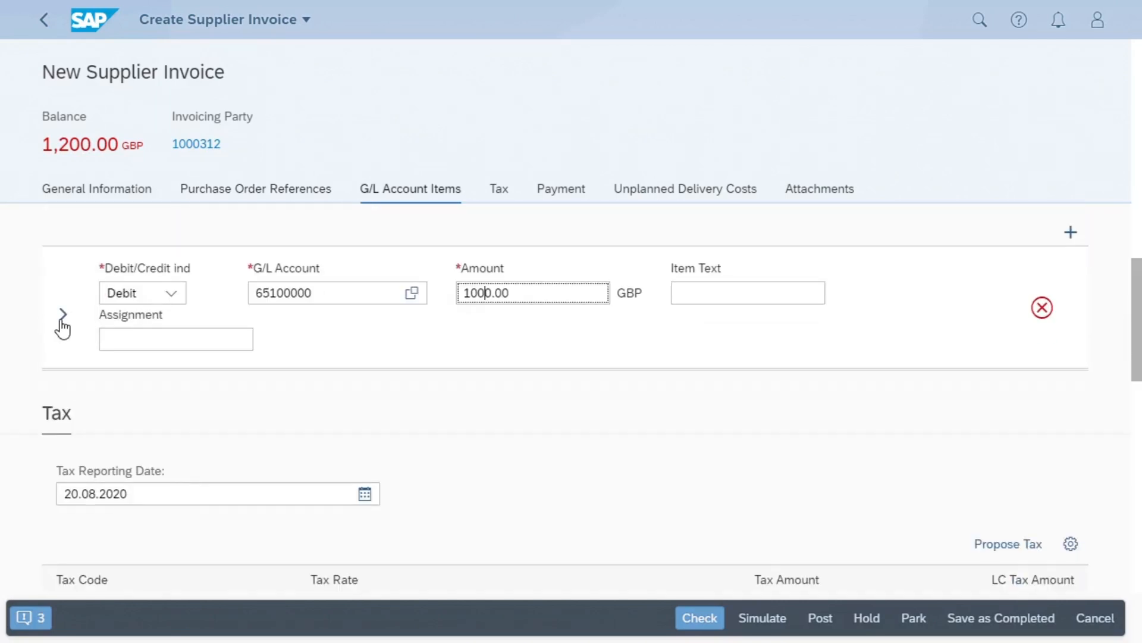
click(62, 320)
click(74, 459)
text(v1)
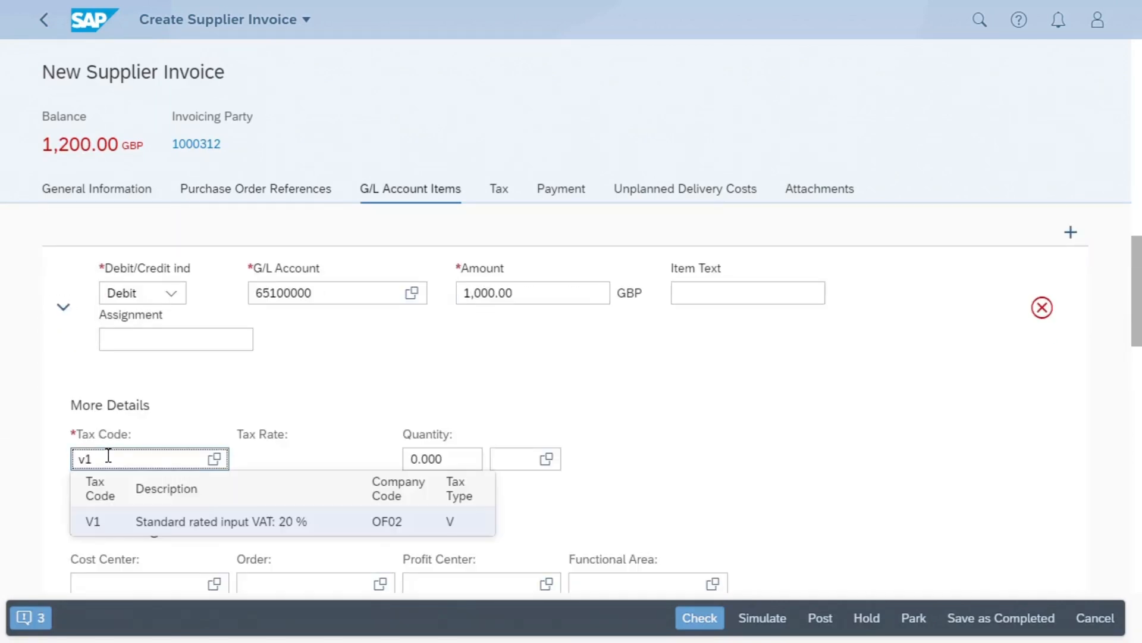
click(156, 522)
- Set the net invoice item's cost center to Financials, OF021101
scroll(286, 517, down, 2)
click(121, 513)
text(of02)
click(126, 628)
- Simulate the net invoice, review its debit and credit line items, and post it
click(766, 619)
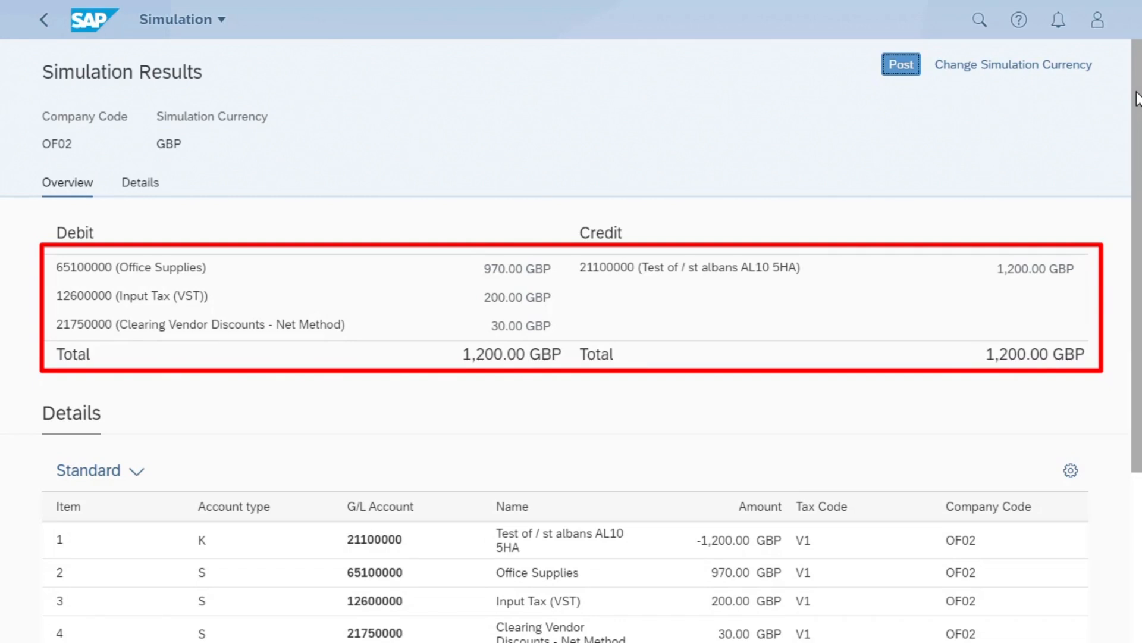
drag(1136, 93, 1139, 95)
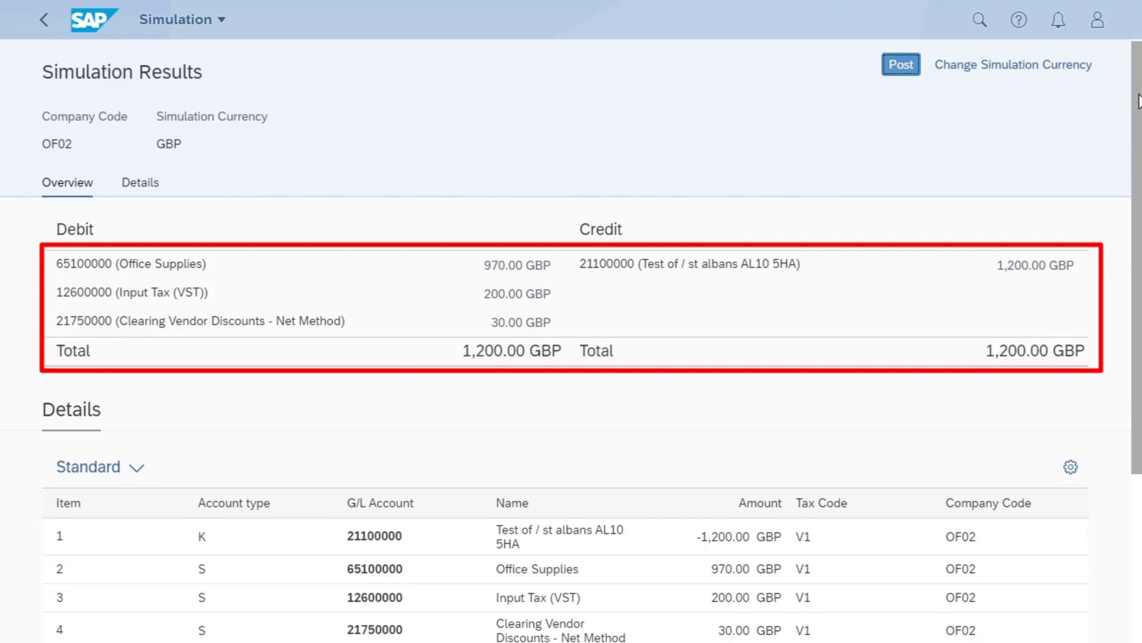
mouse_move(1139, 93)
mouse_down()
mouse_move(1138, 78)
mouse_move(1140, 218)
mouse_up()
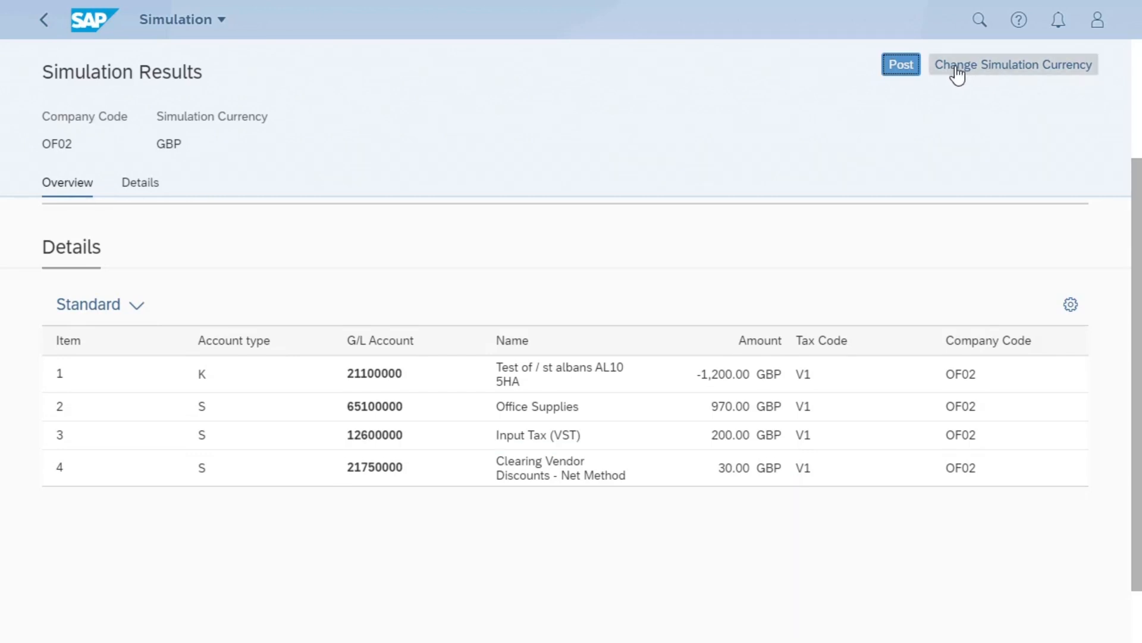
click(902, 66)
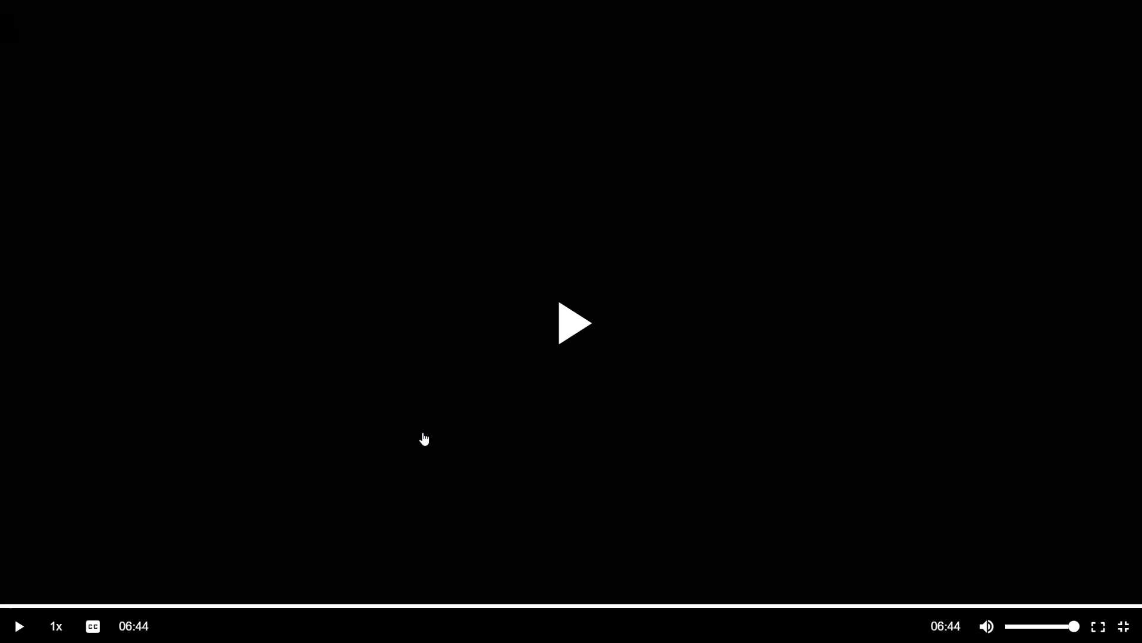
click(424, 438)
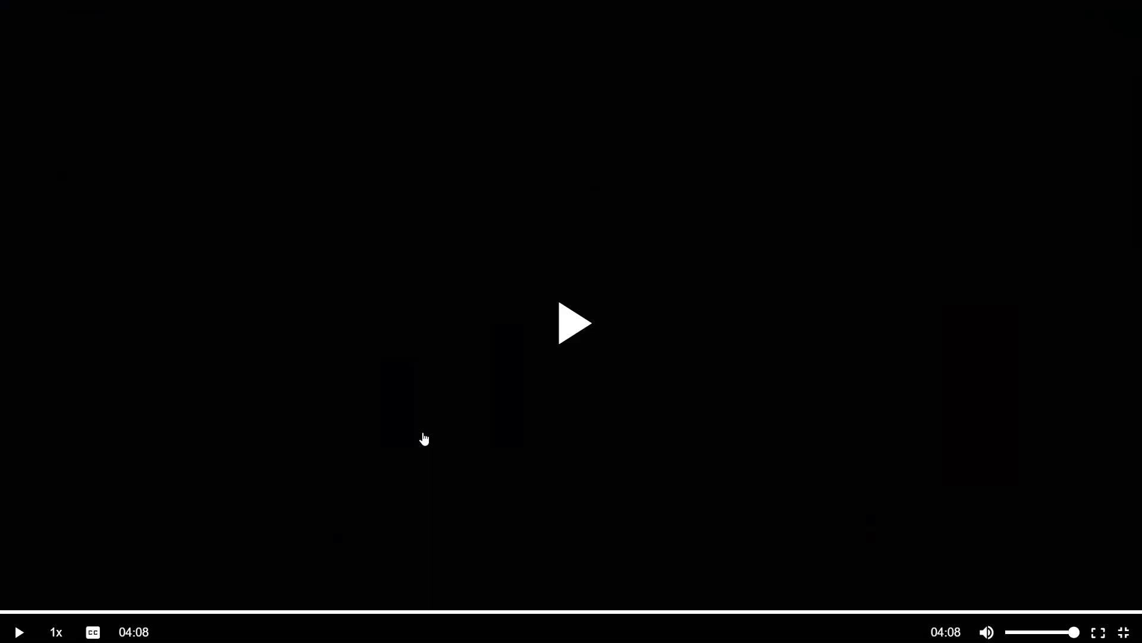
click(424, 438)
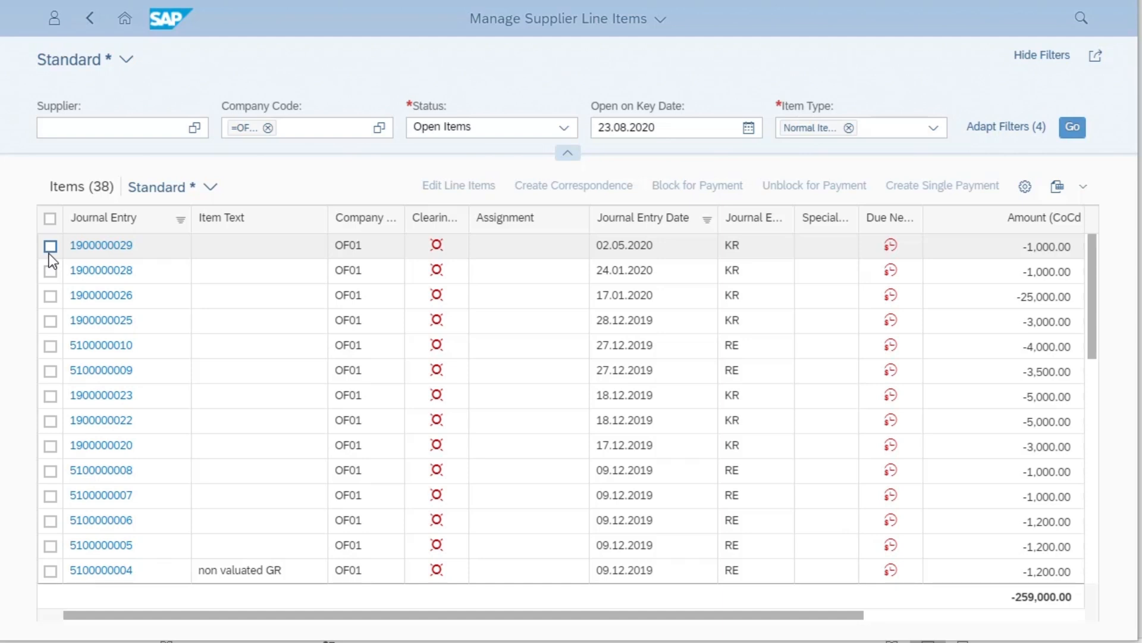
- Select the first three open supplier line items and set their item text to "Test 12345"
click(50, 248)
click(49, 271)
click(50, 294)
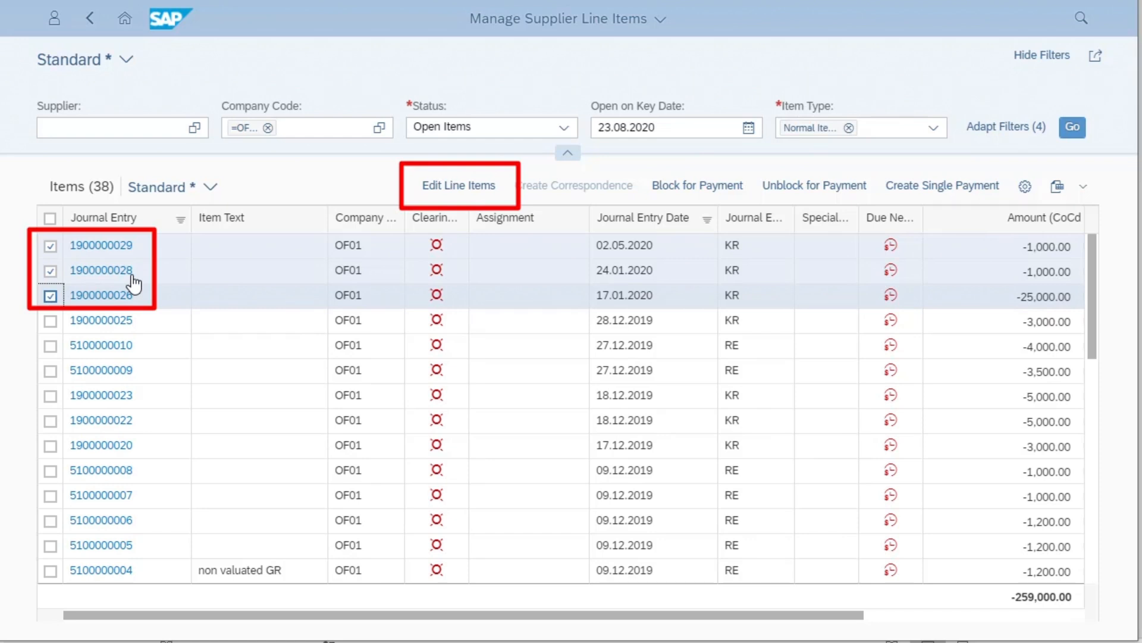
click(448, 186)
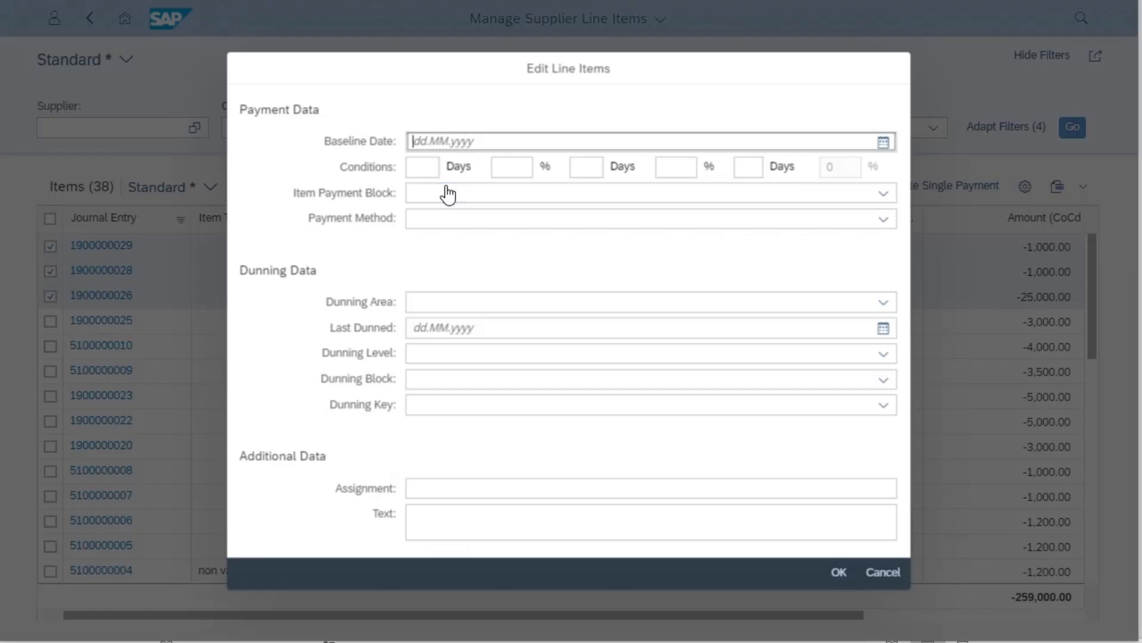
click(430, 521)
text(Test 12)
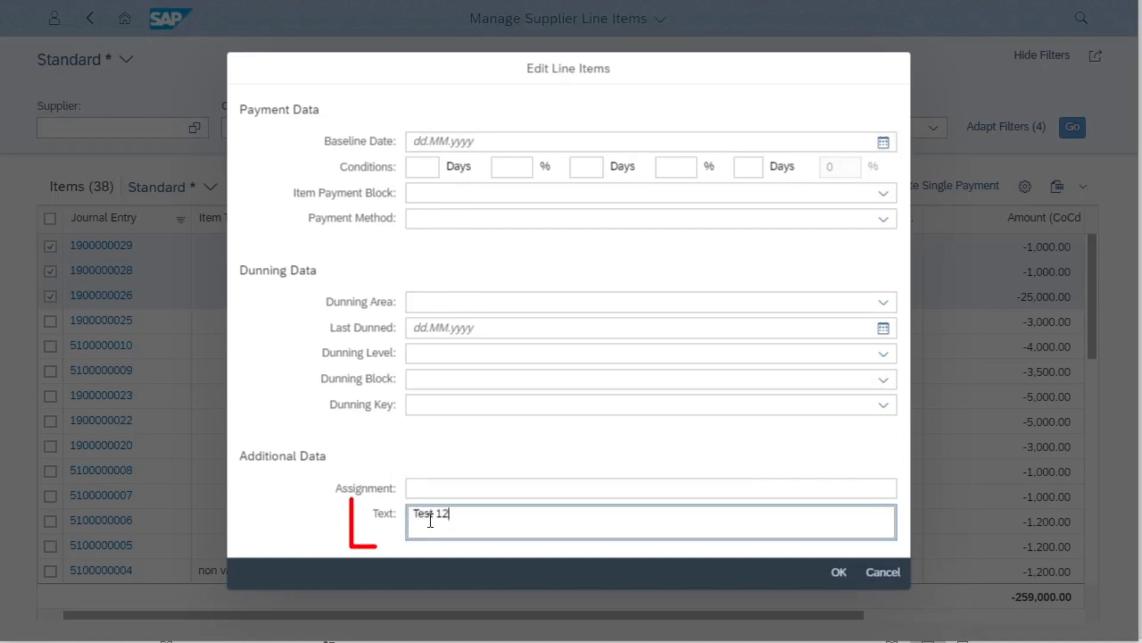
text(345)
key(Tab)
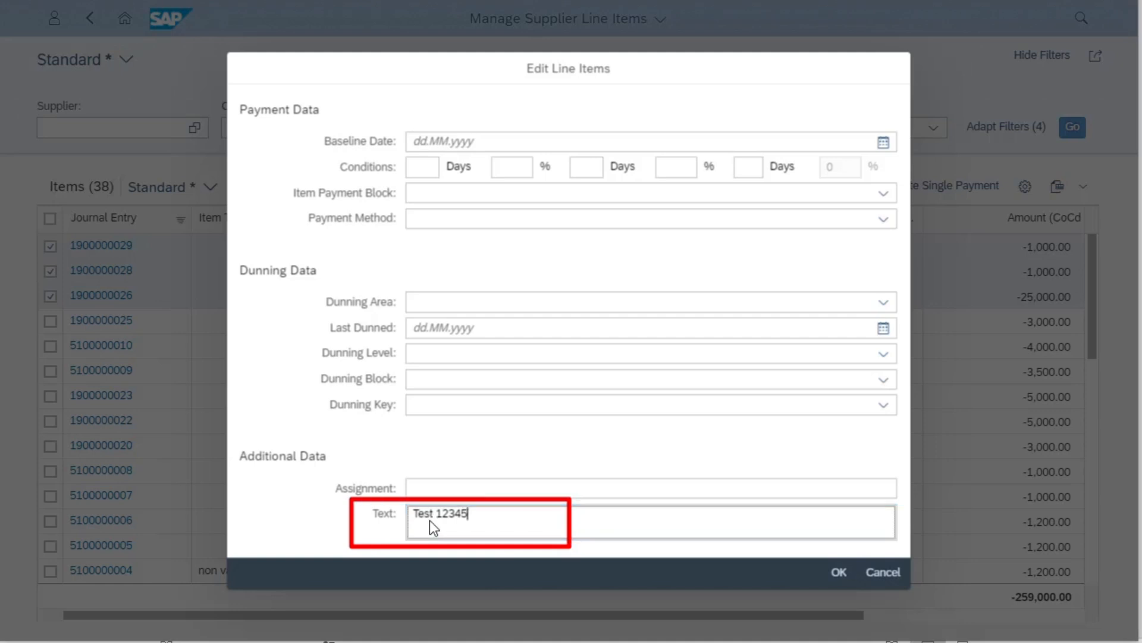
click(839, 572)
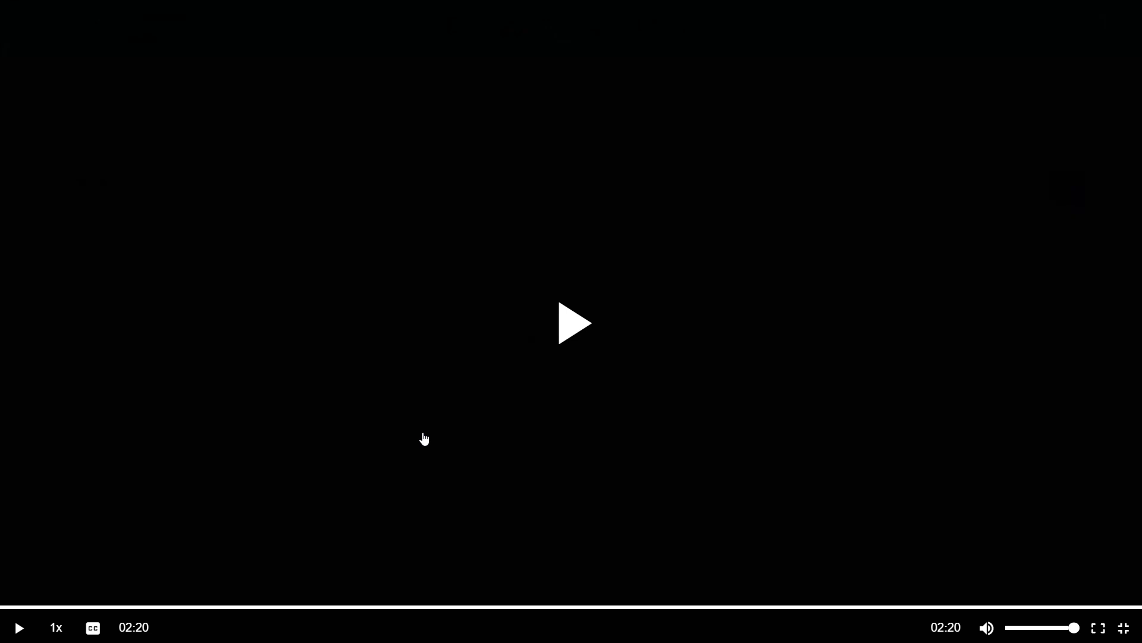
click(423, 435)
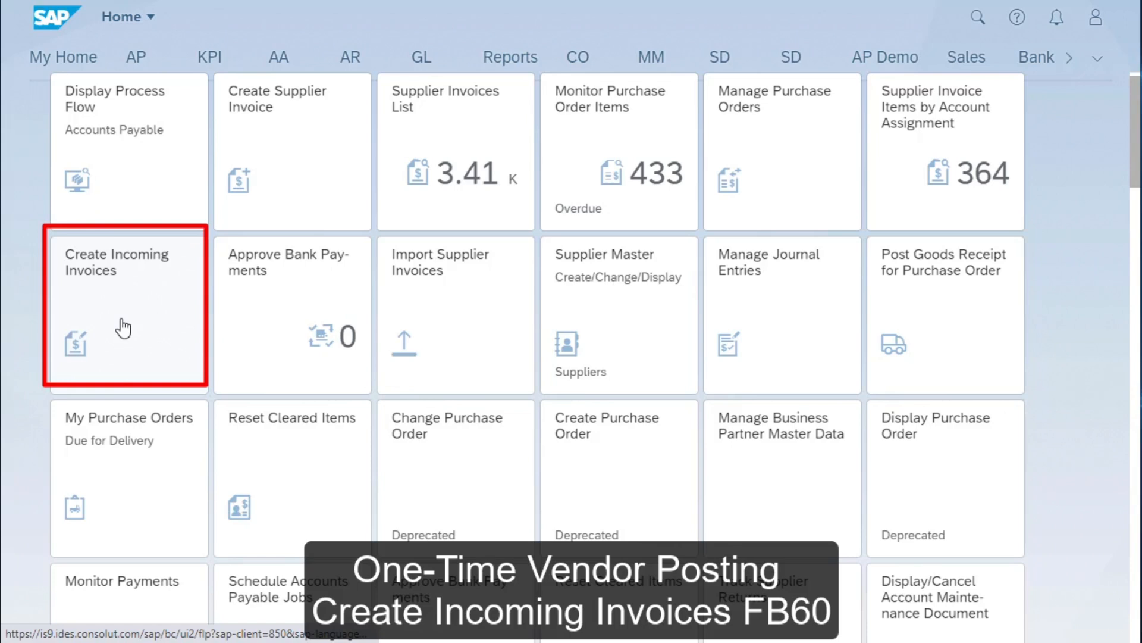
- Start a new incoming vendor invoice and enter the one-time vendor's number as its vendor
click(123, 328)
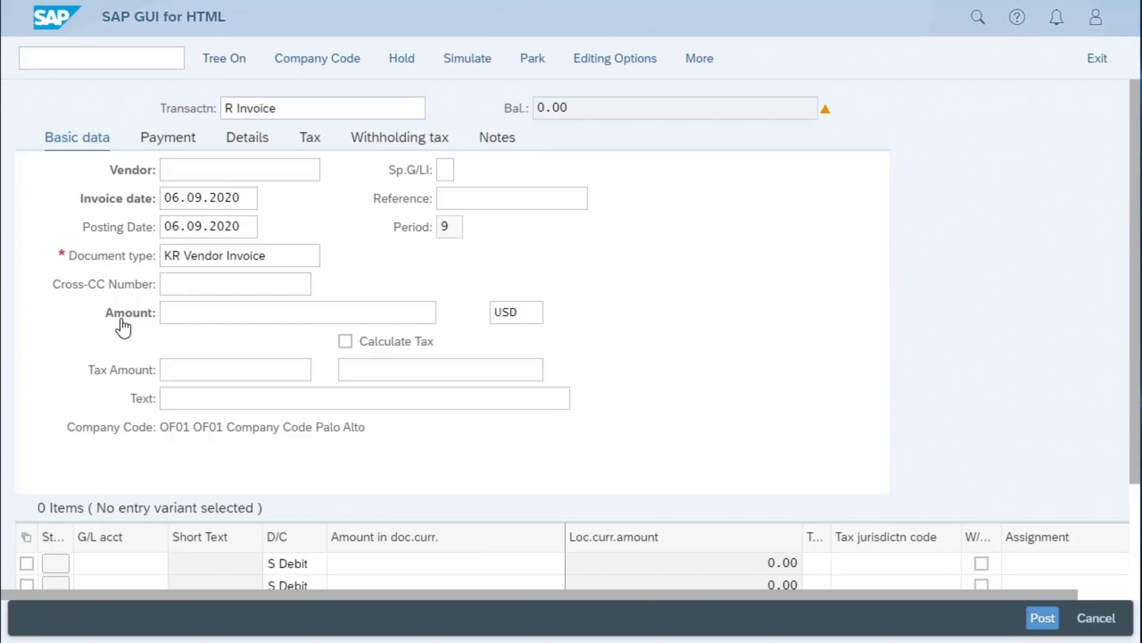
text(10003)
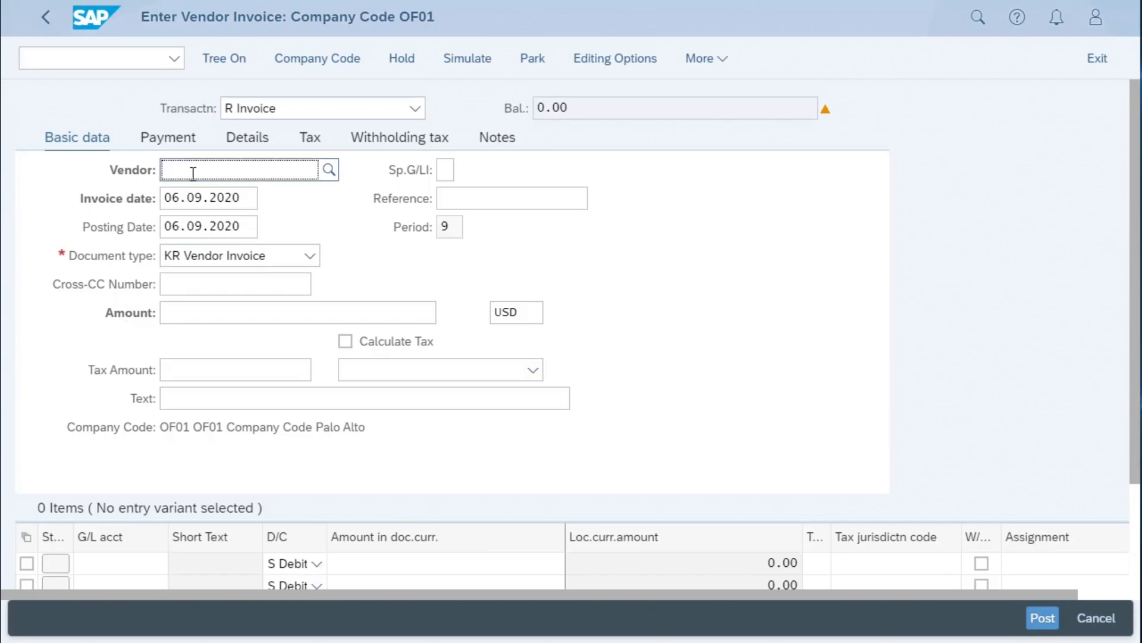
text(60)
click(189, 292)
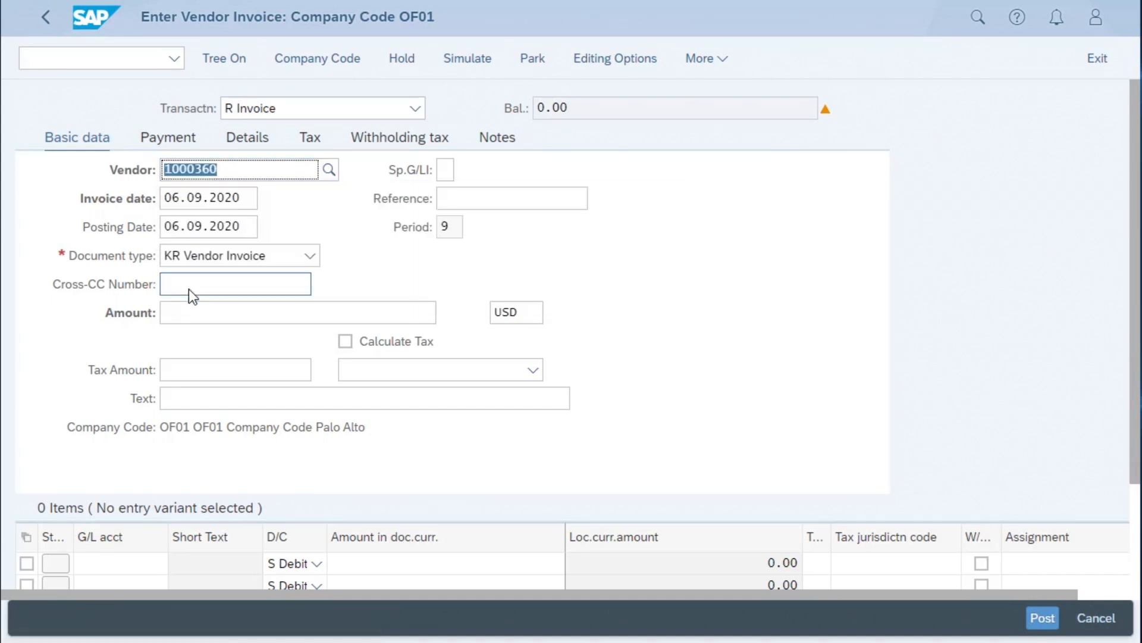
- Set the vendor invoice's reference to inv1234 and its amount to 1000 USD
click(479, 196)
text(i)
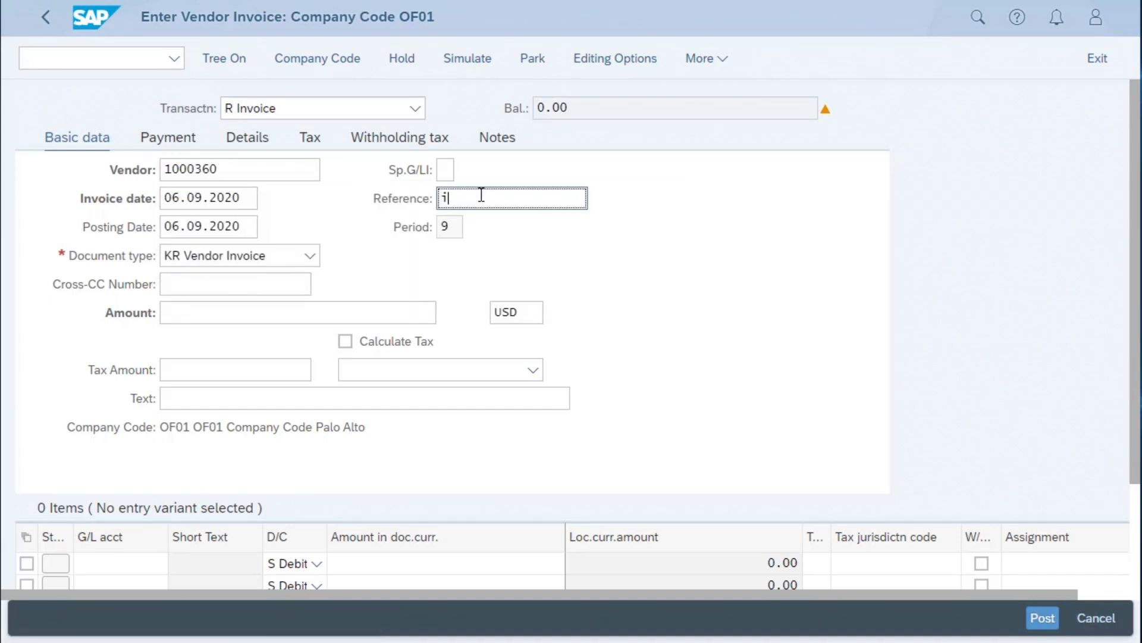
text(nv1234)
click(182, 311)
text(1000)
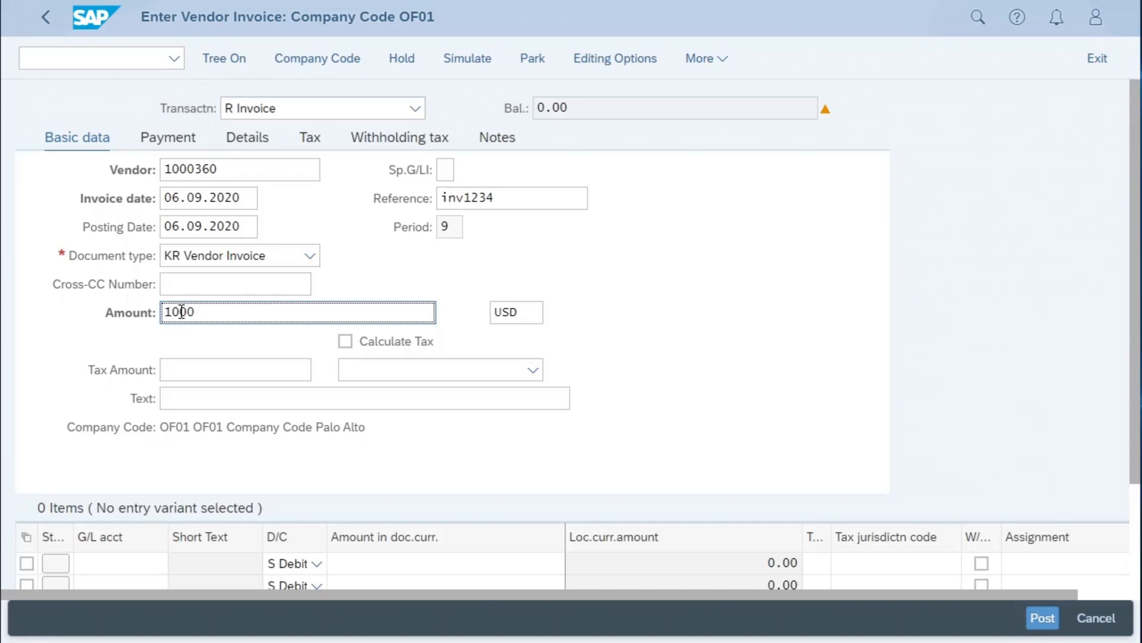
- Add a debit item for G/L account 65100000 (Office Supplies) with an amount of 1000
click(103, 568)
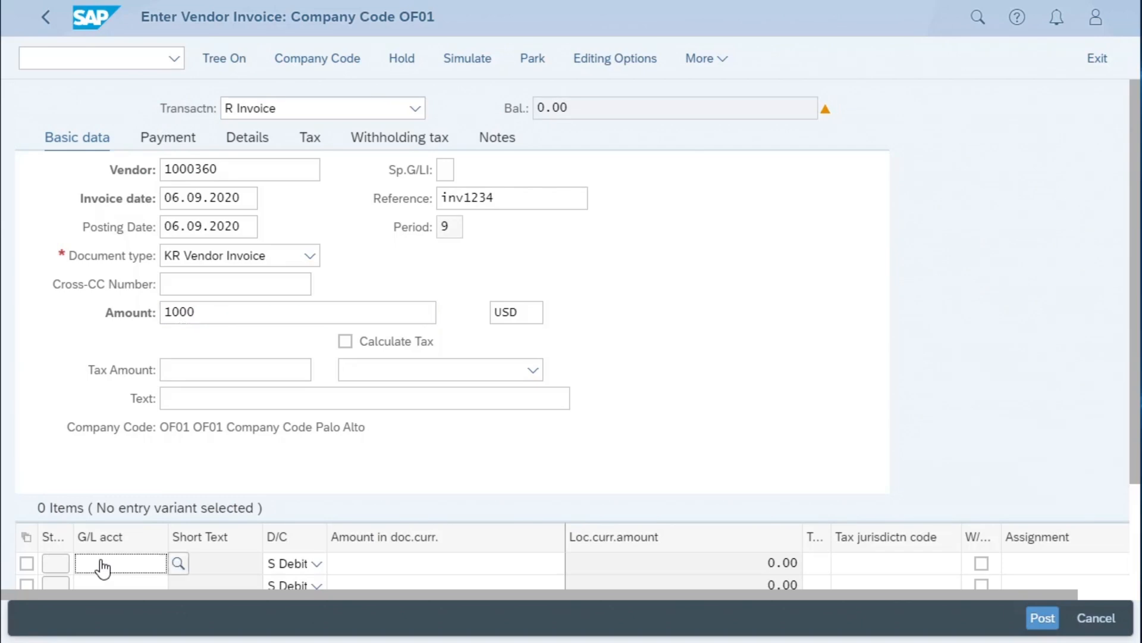
text(65100000)
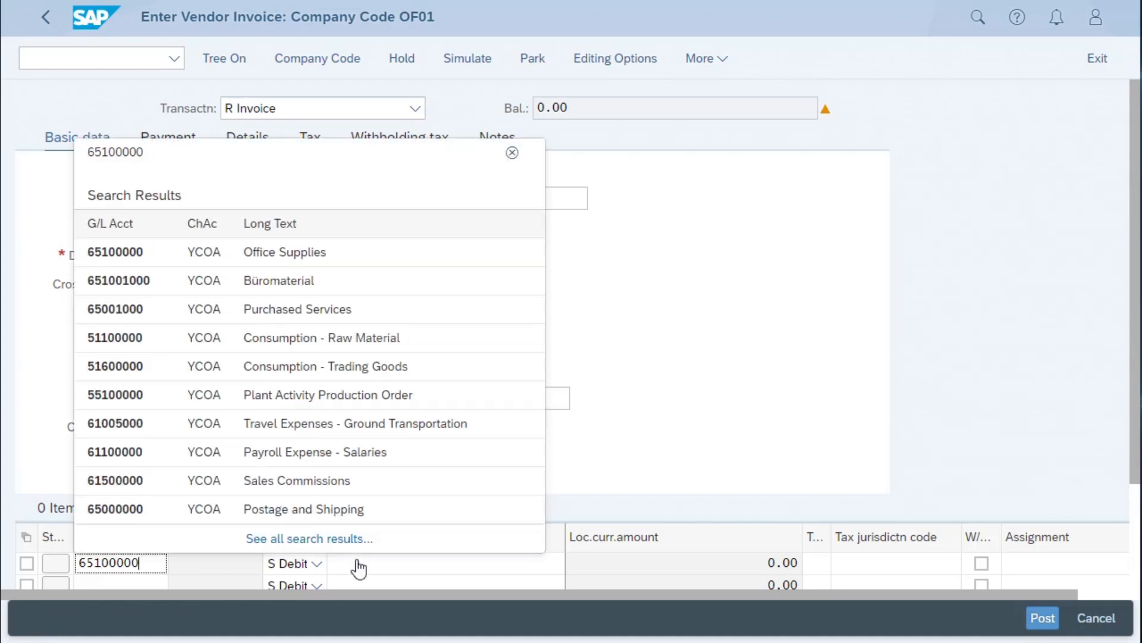
click(111, 251)
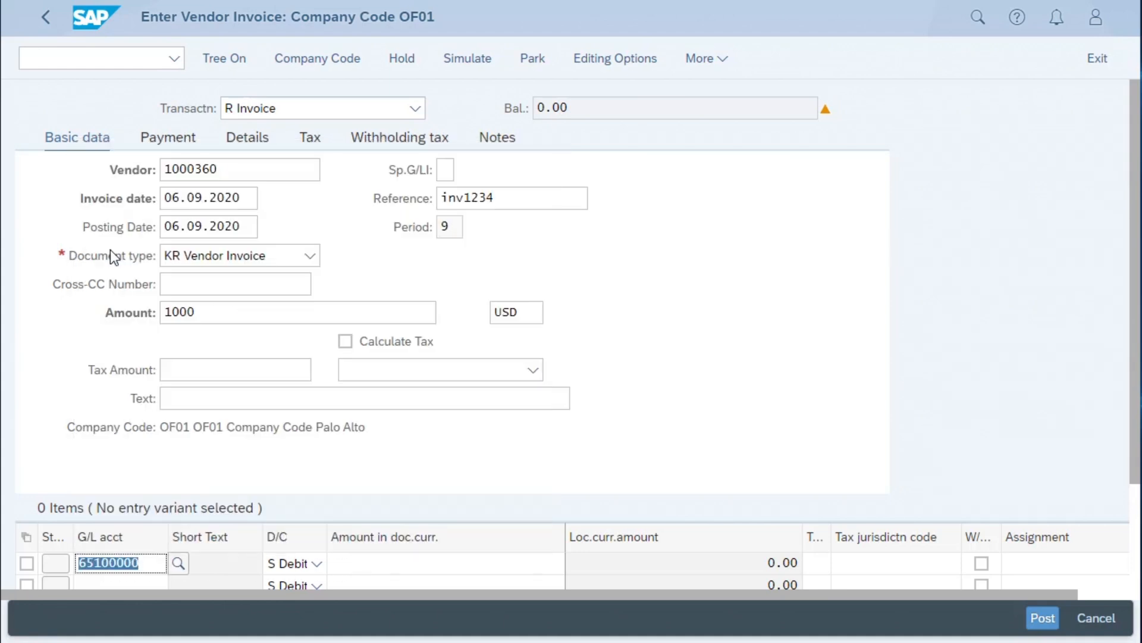
click(362, 565)
text(1000)
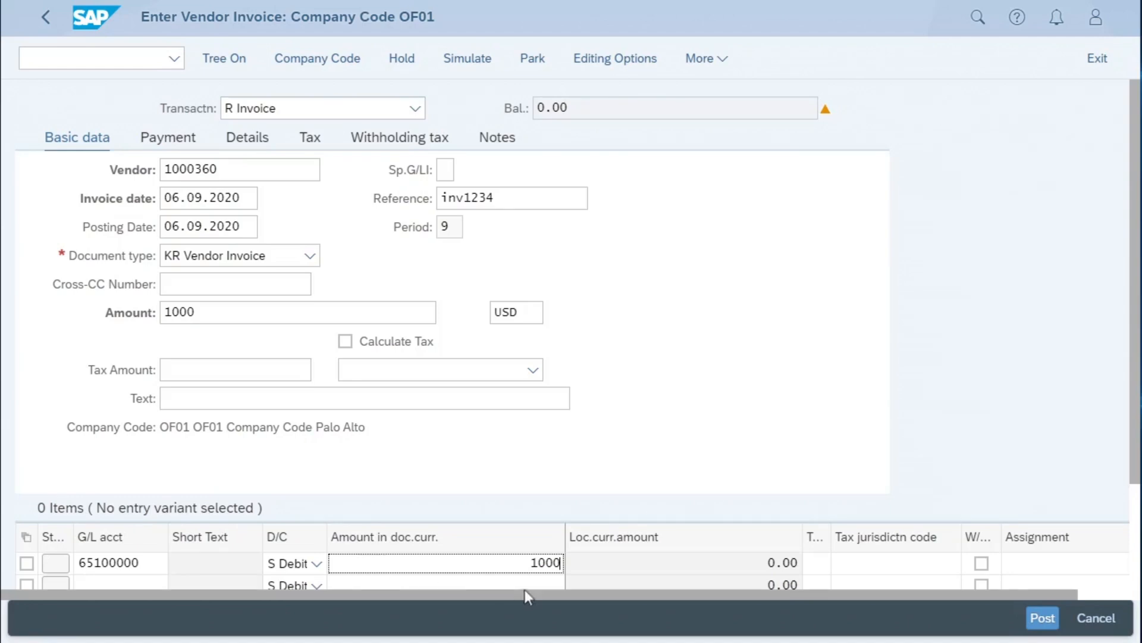
- Submit the invoice entries to bring up the vendor's address and bank data, and enter the name "One time vendor company"
drag(536, 595, 637, 601)
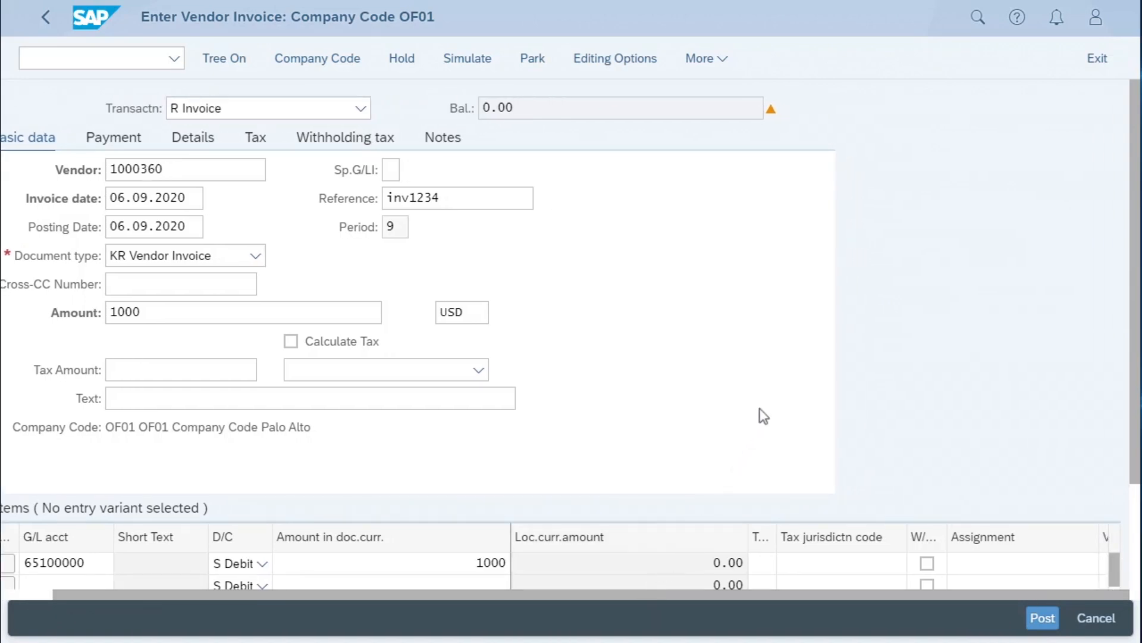
scroll(760, 409, down, 2)
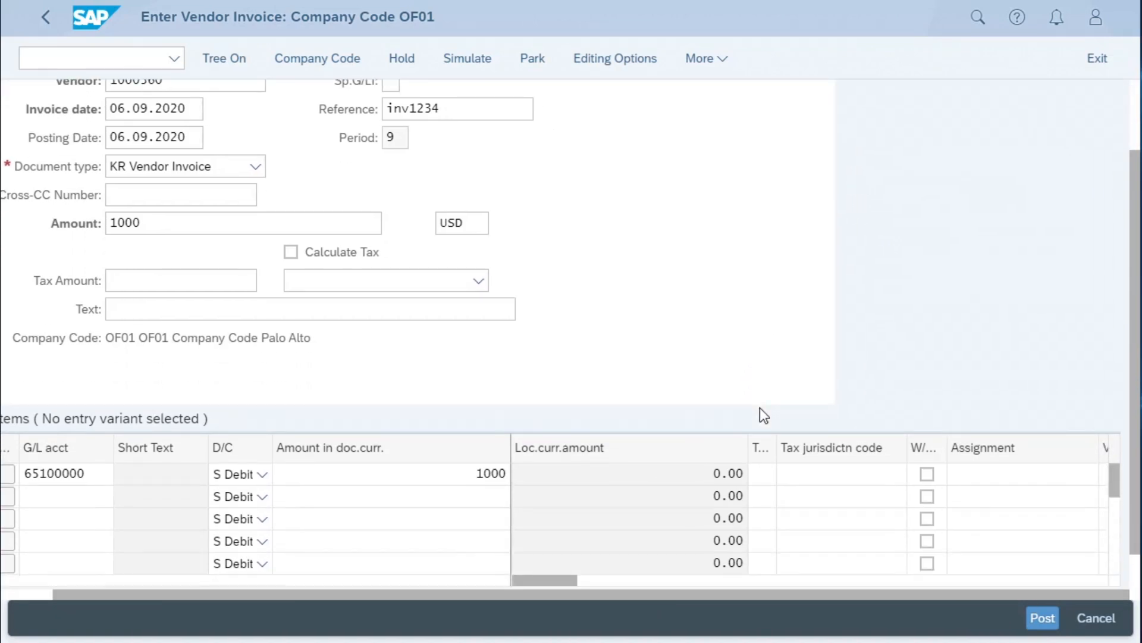
key(Return)
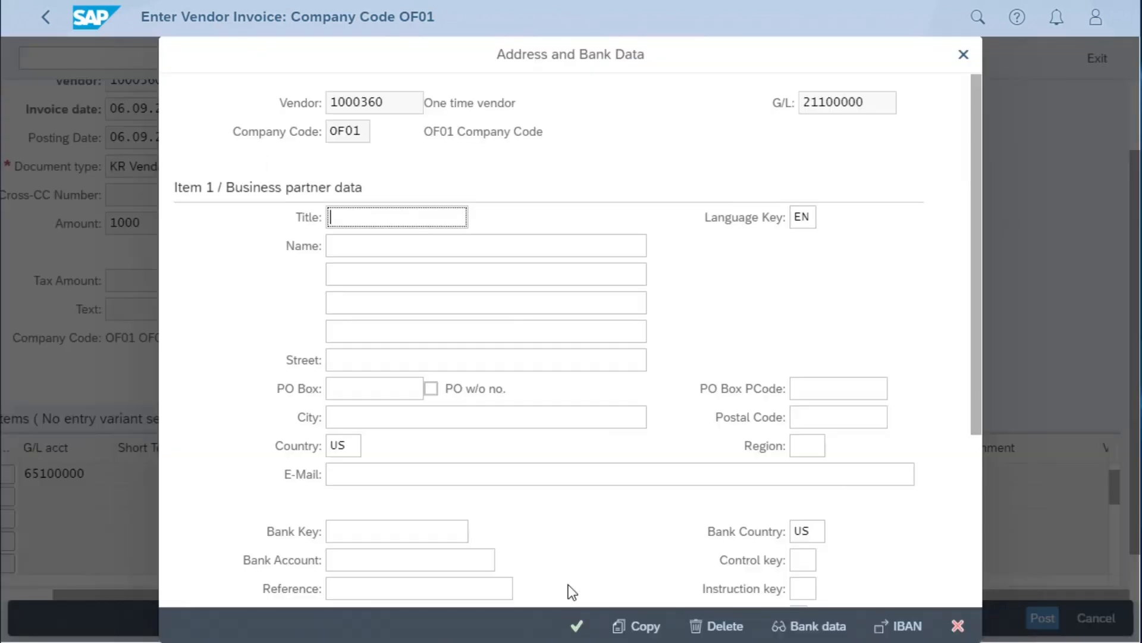
click(352, 245)
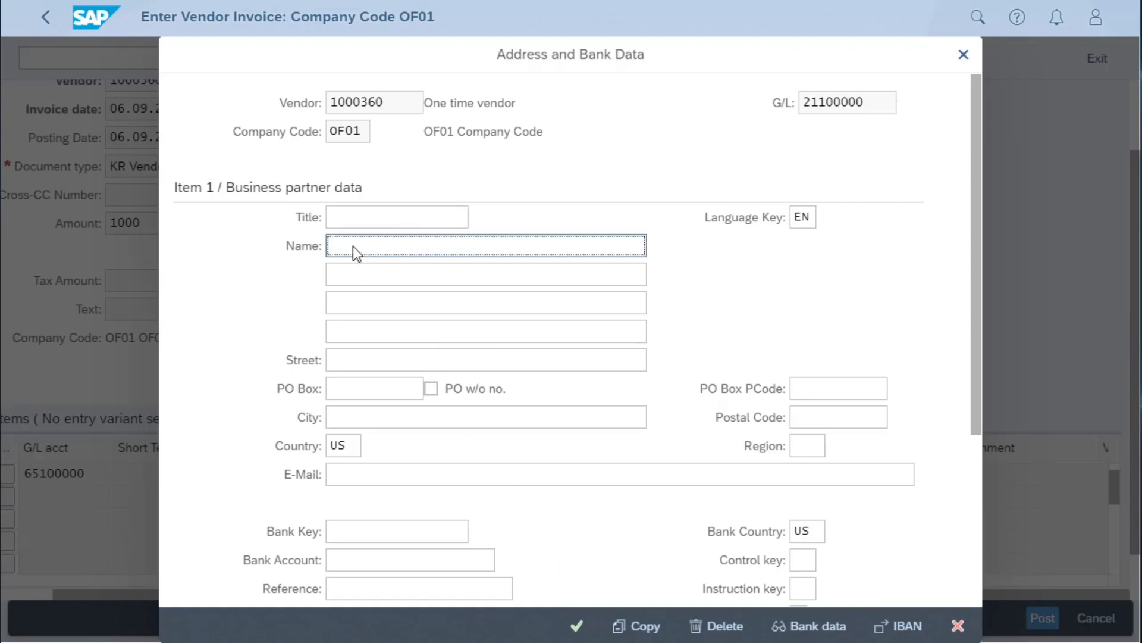
text(One time vendor company)
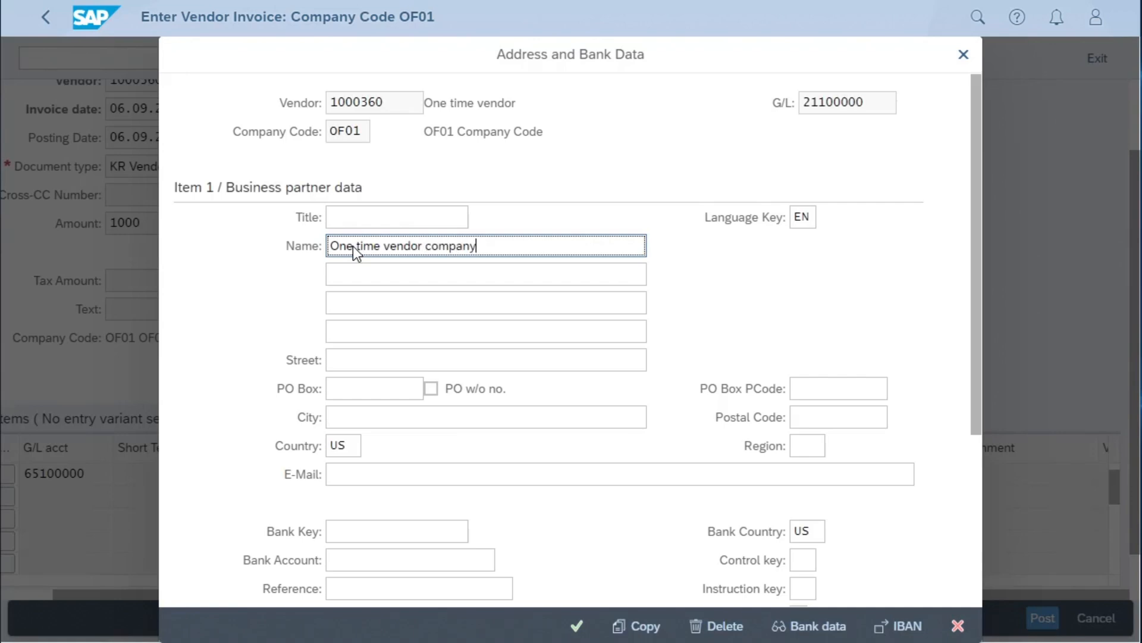
- Look up US banks, choose JP Morgan Chase US as the one-time vendor's bank, and enter the bank account number
scroll(388, 391, down, 3)
click(377, 352)
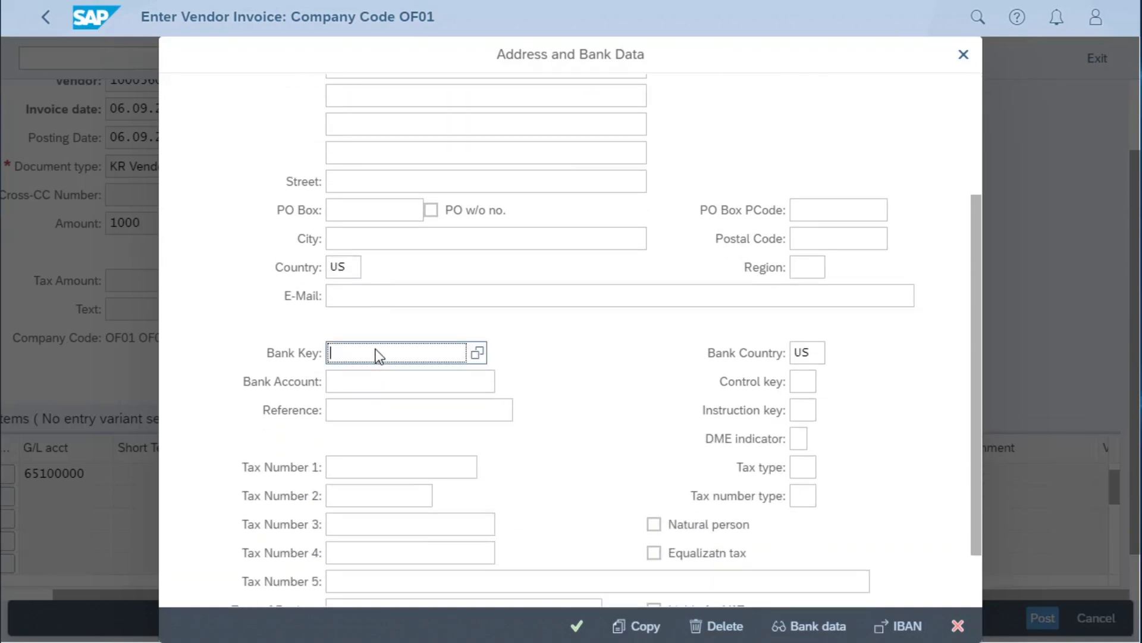
click(477, 355)
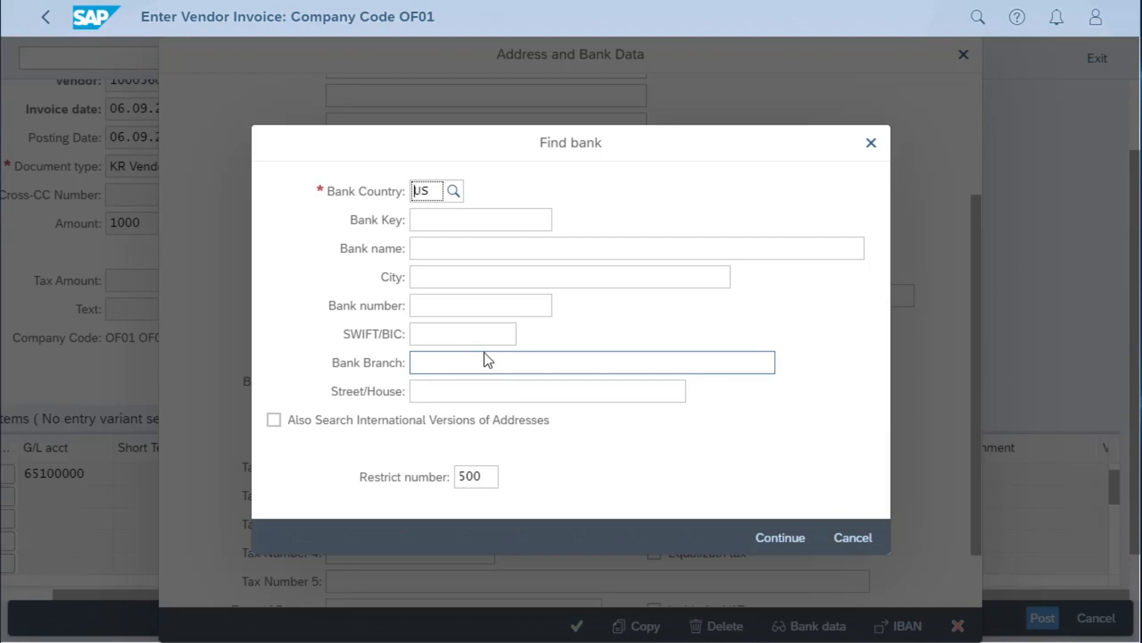
key(Return)
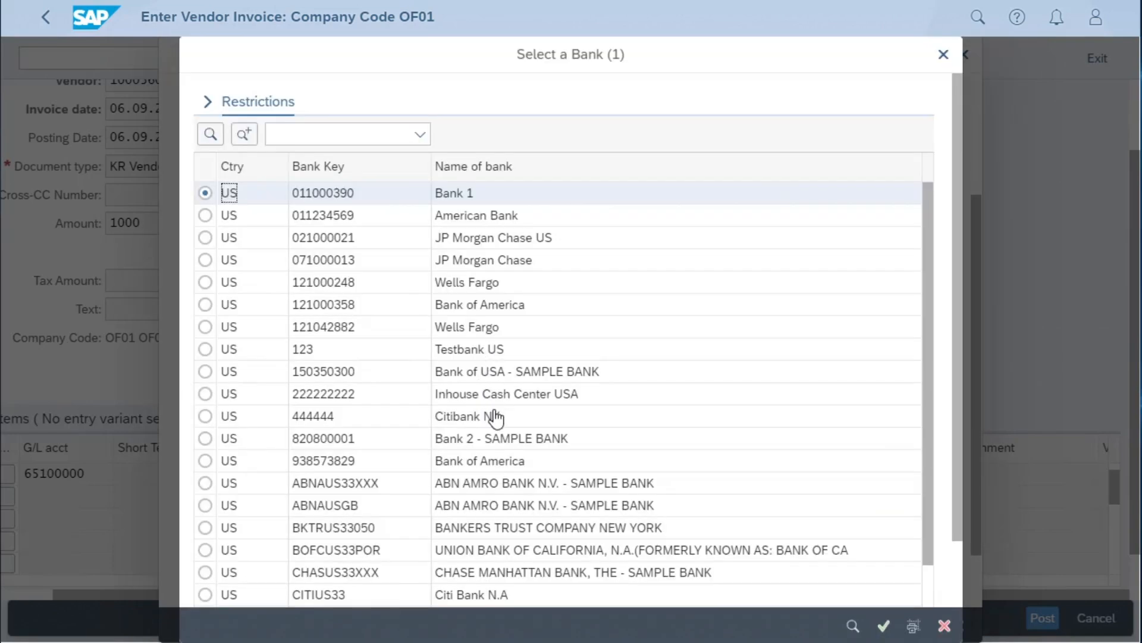
click(482, 237)
click(883, 625)
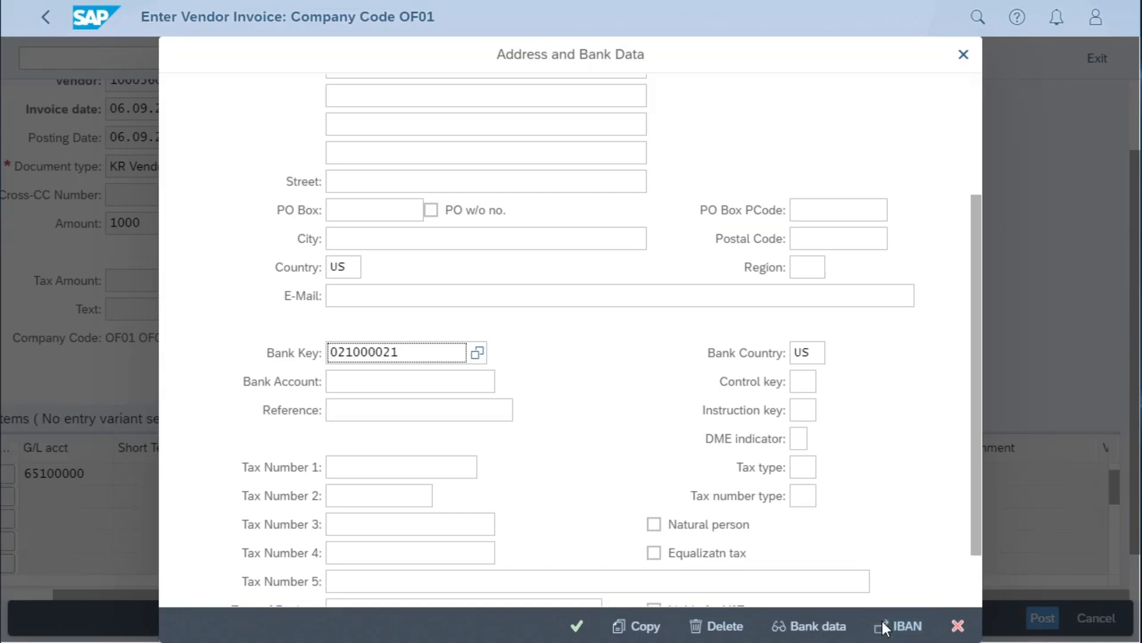
click(355, 385)
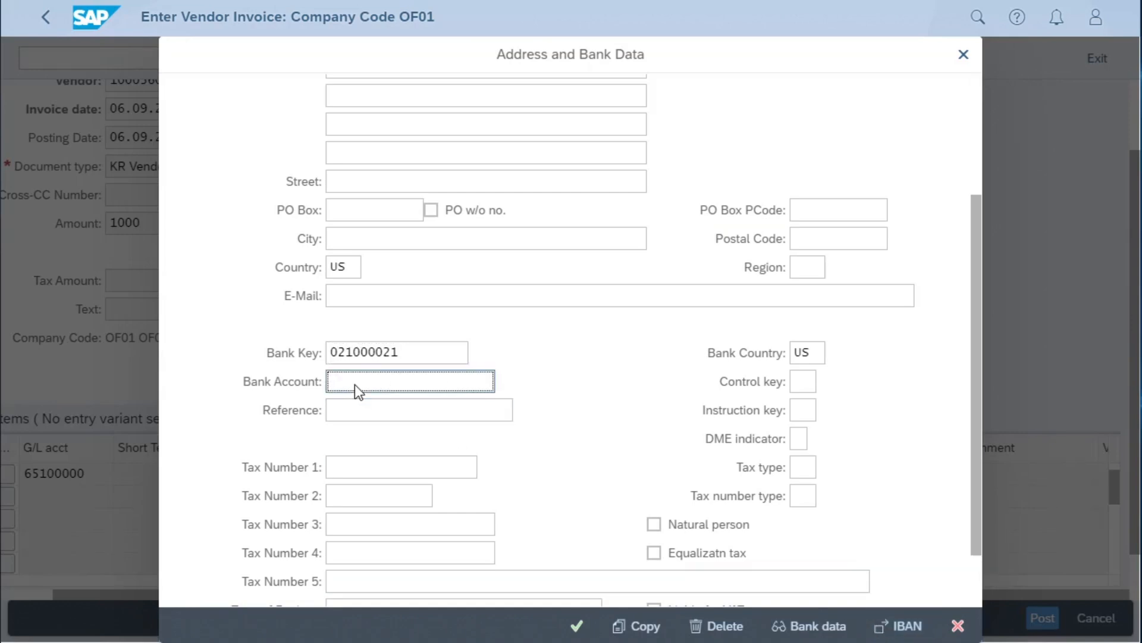
text(12345678)
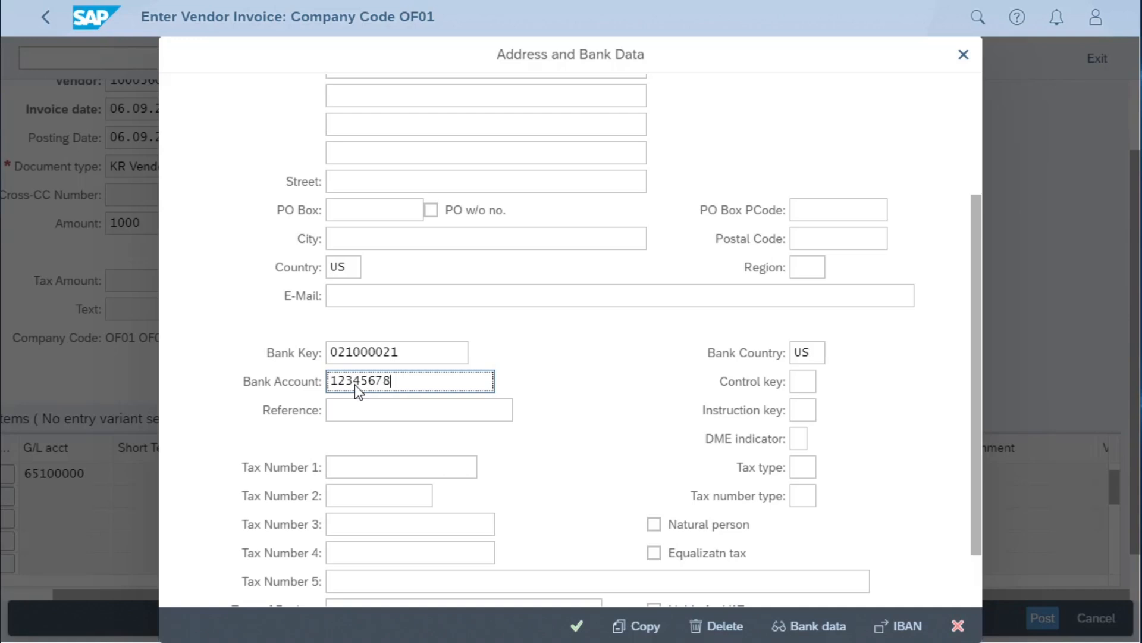
click(575, 628)
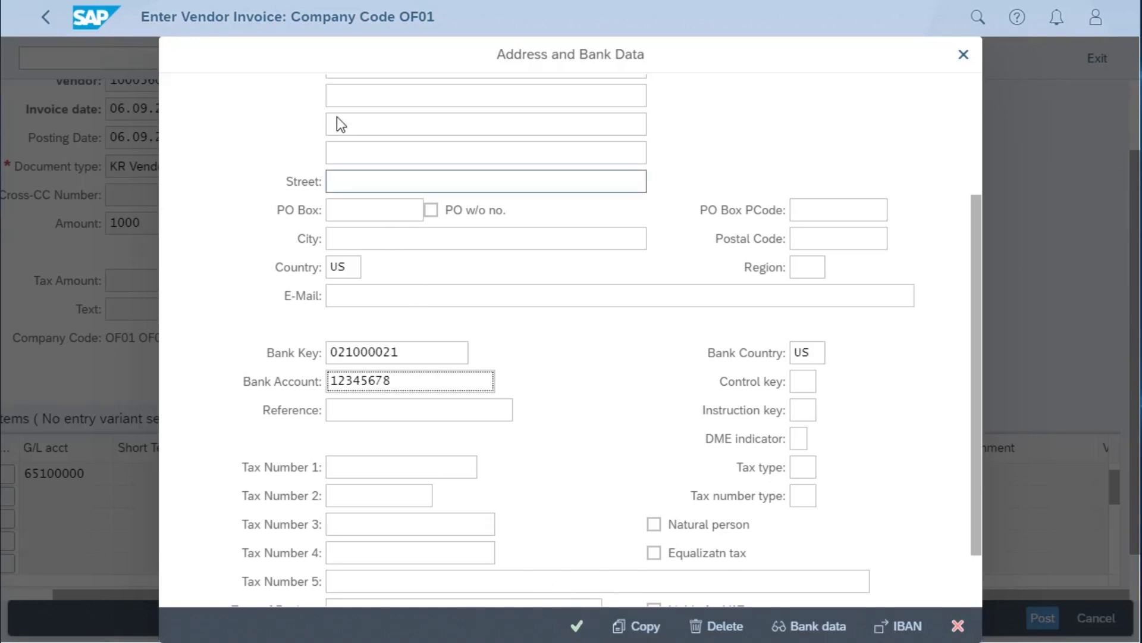
- Enter the one-time vendor's street in the second name line, fill in the city, and accept the address and bank data
scroll(336, 117, up, 3)
click(352, 278)
text(H)
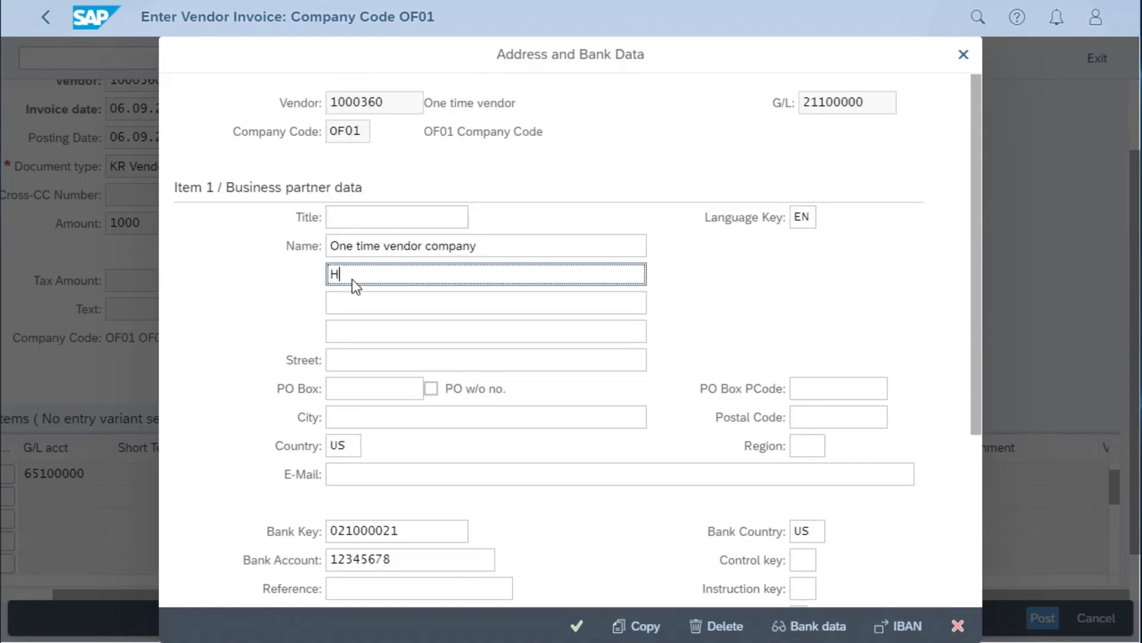
text(igh Street)
click(349, 418)
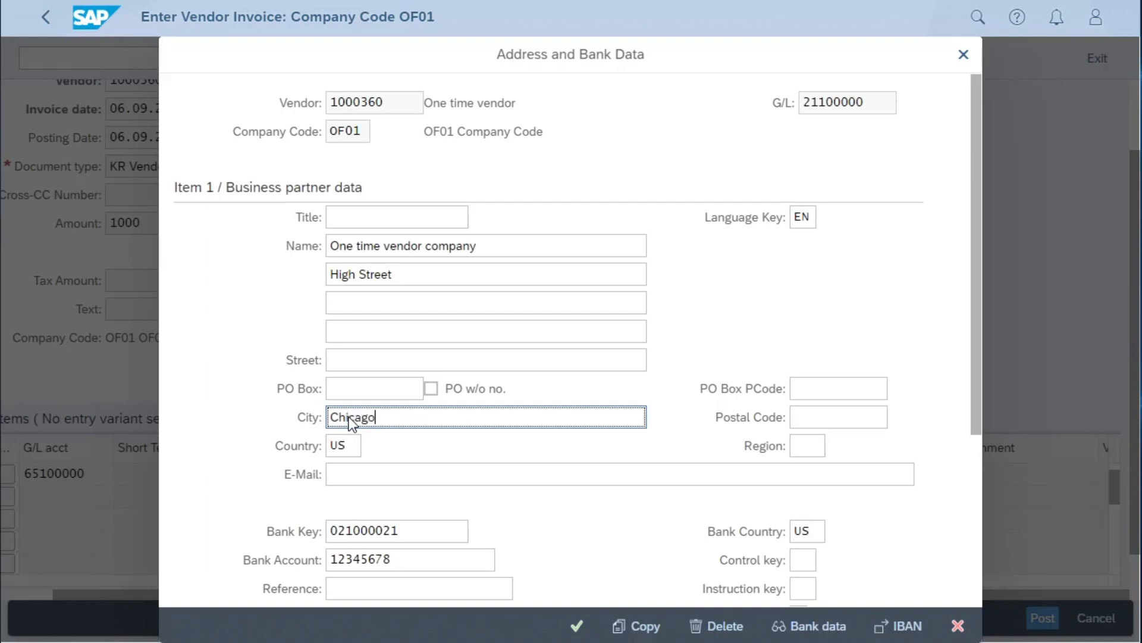
click(580, 629)
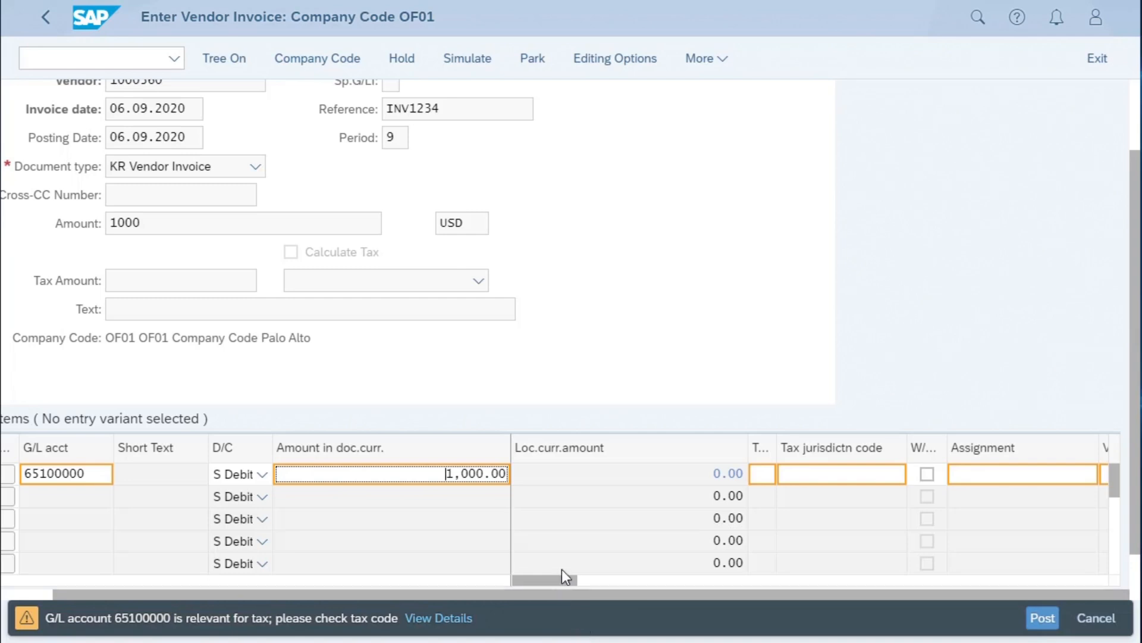
- Assign tax code I0 and tax jurisdiction code 77000000 to the Office Supplies item
click(763, 476)
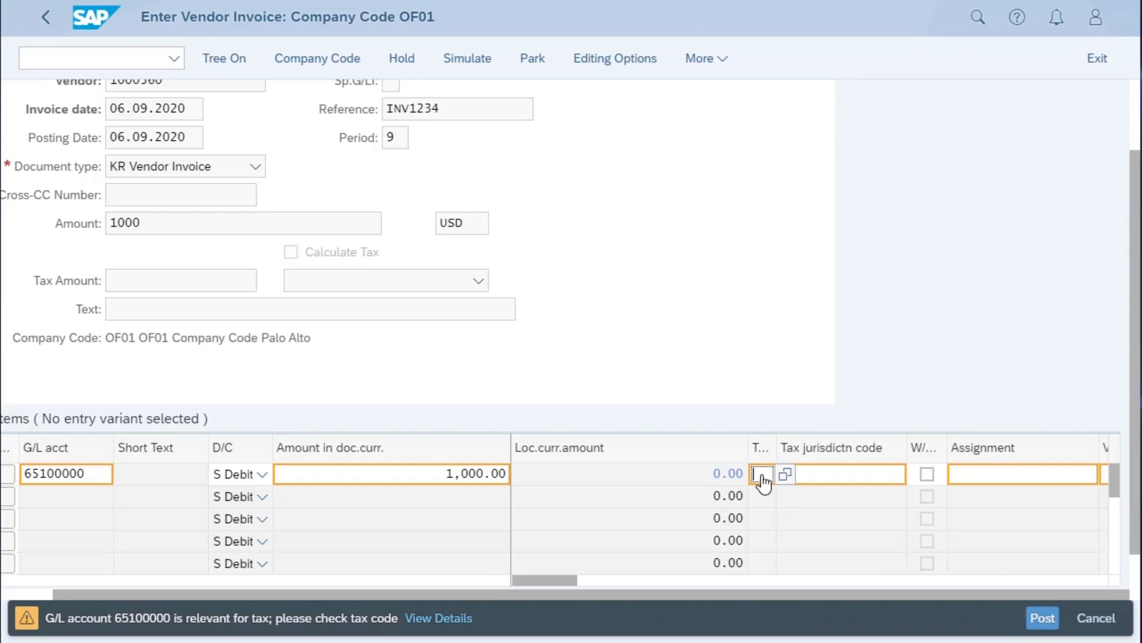
text(I0)
click(815, 474)
text(77)
click(828, 497)
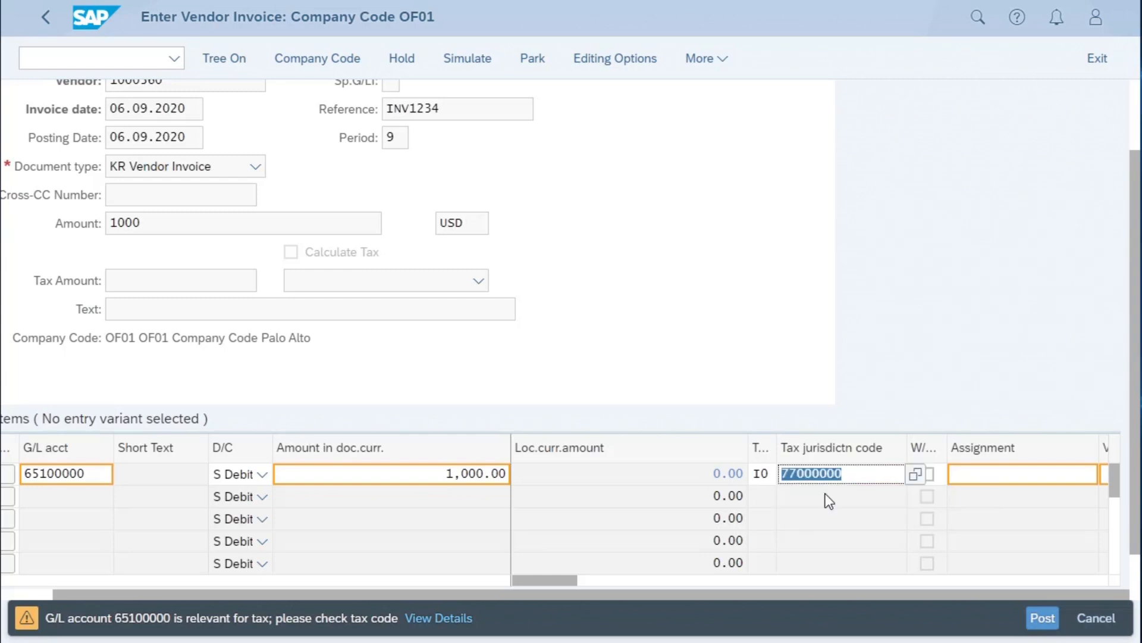
- Set the Office Supplies item's cost center to OF011101 and submit the item
drag(562, 581, 619, 587)
click(1008, 480)
text(of011101)
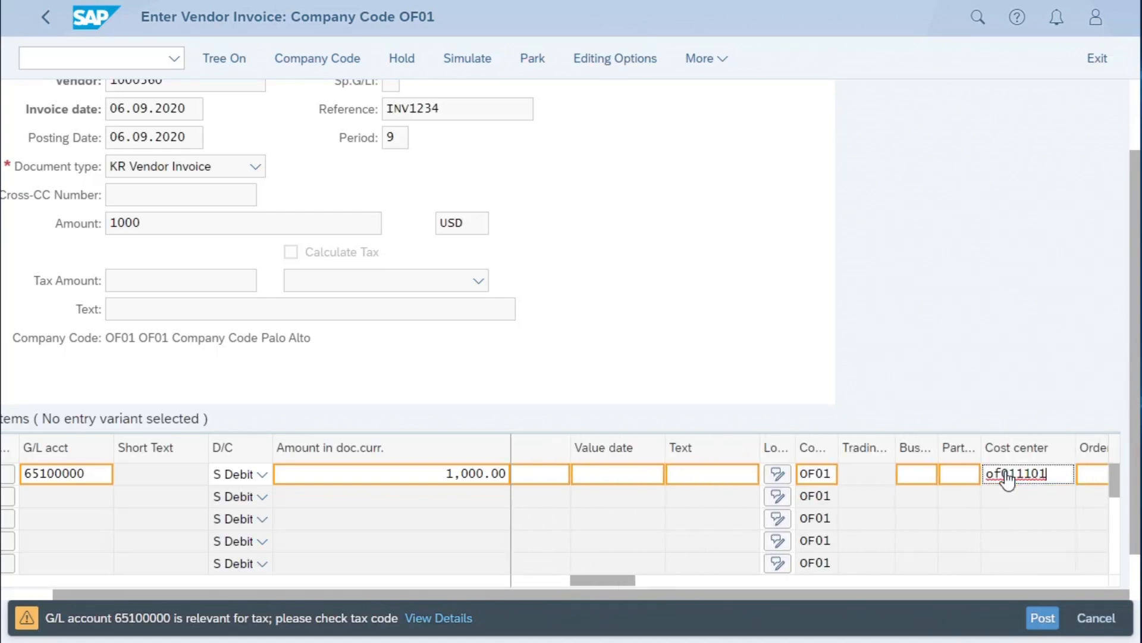
key(Return)
drag(616, 581, 570, 588)
double_click(751, 479)
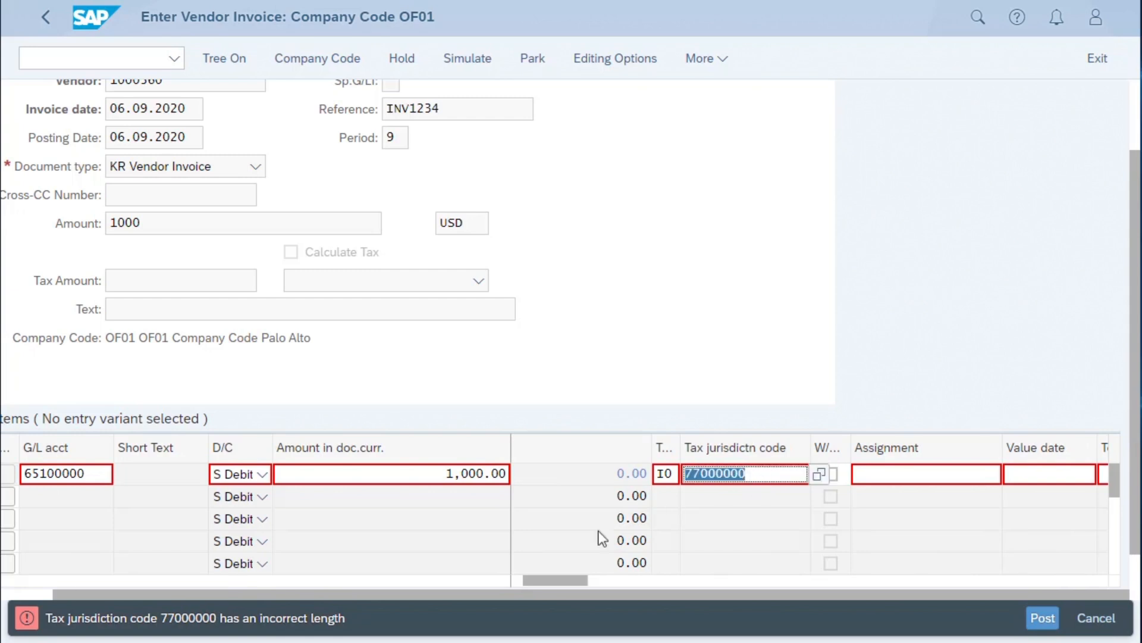
click(753, 476)
text(00)
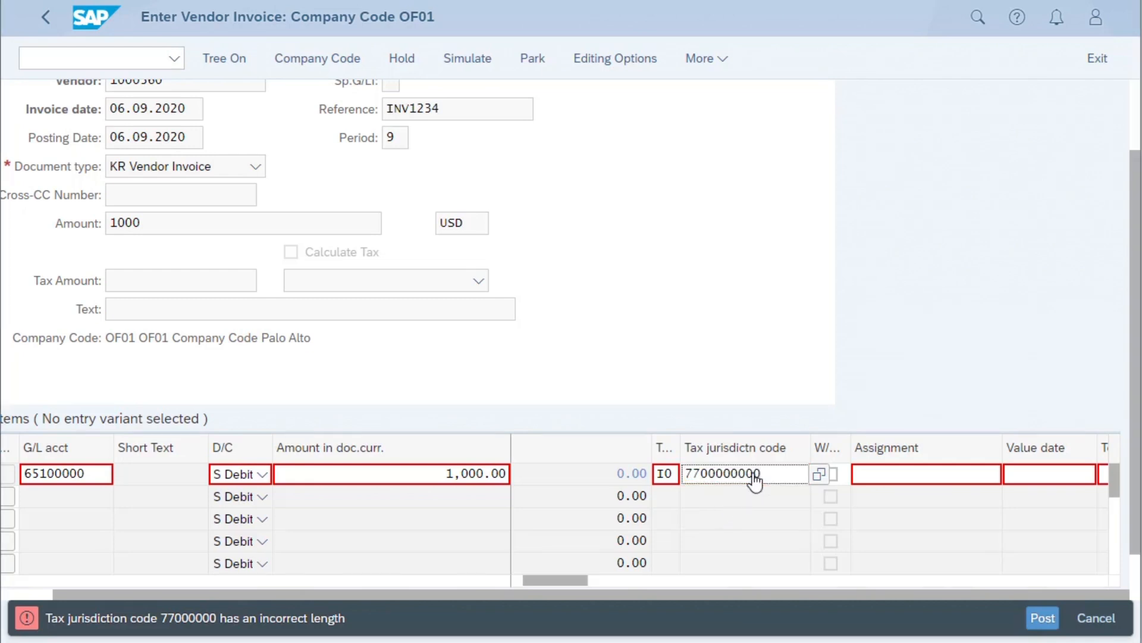
key(Return)
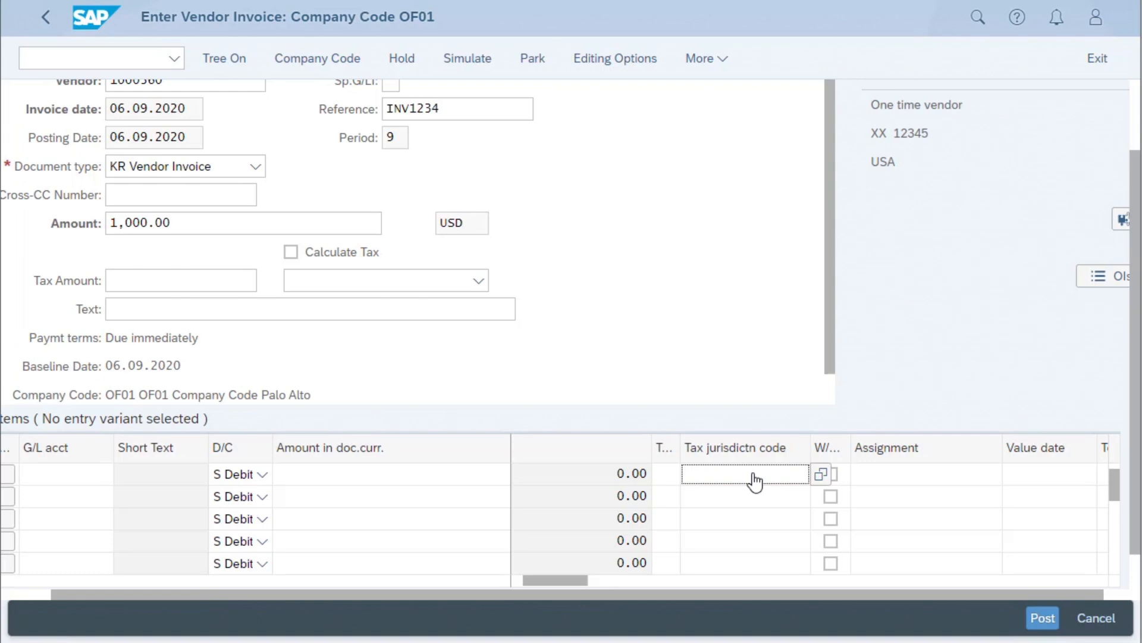
- Simulate the one-time vendor invoice and post it
click(466, 59)
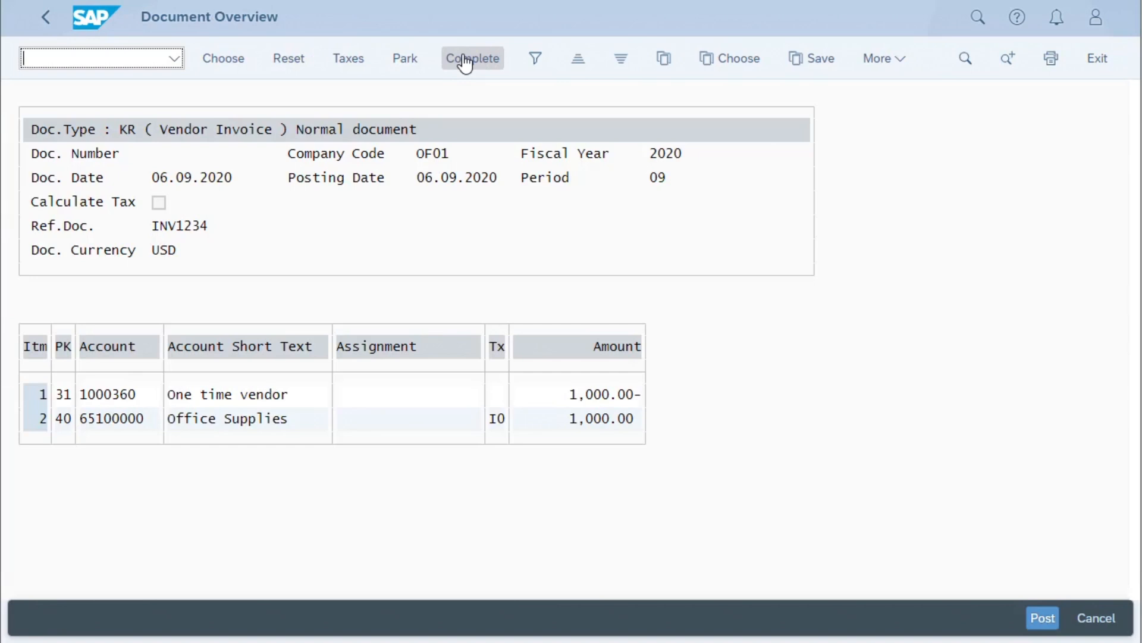
click(1043, 619)
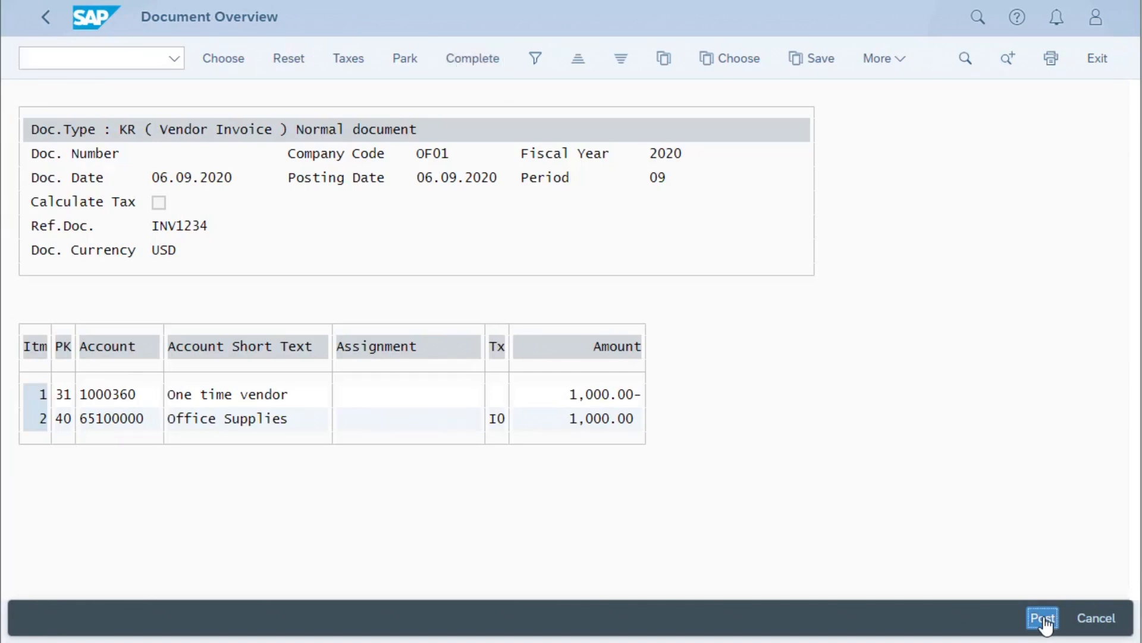
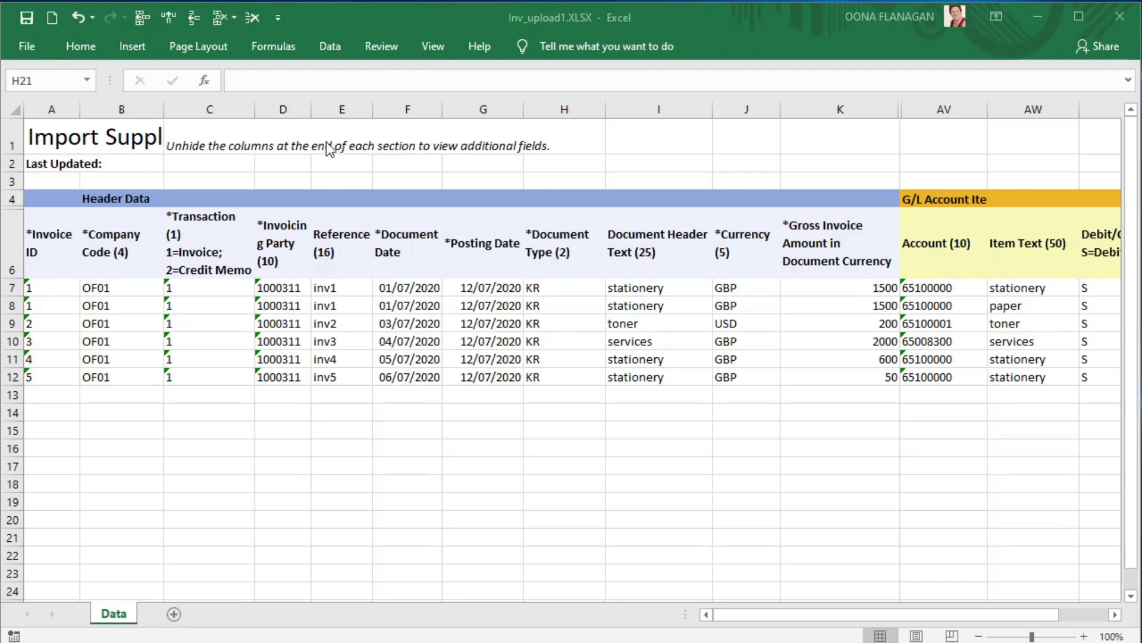
- Examine the header data and G/L account item columns of the invoice rows in Inv_upload1.XLSX
click(1116, 615)
click(1116, 615)
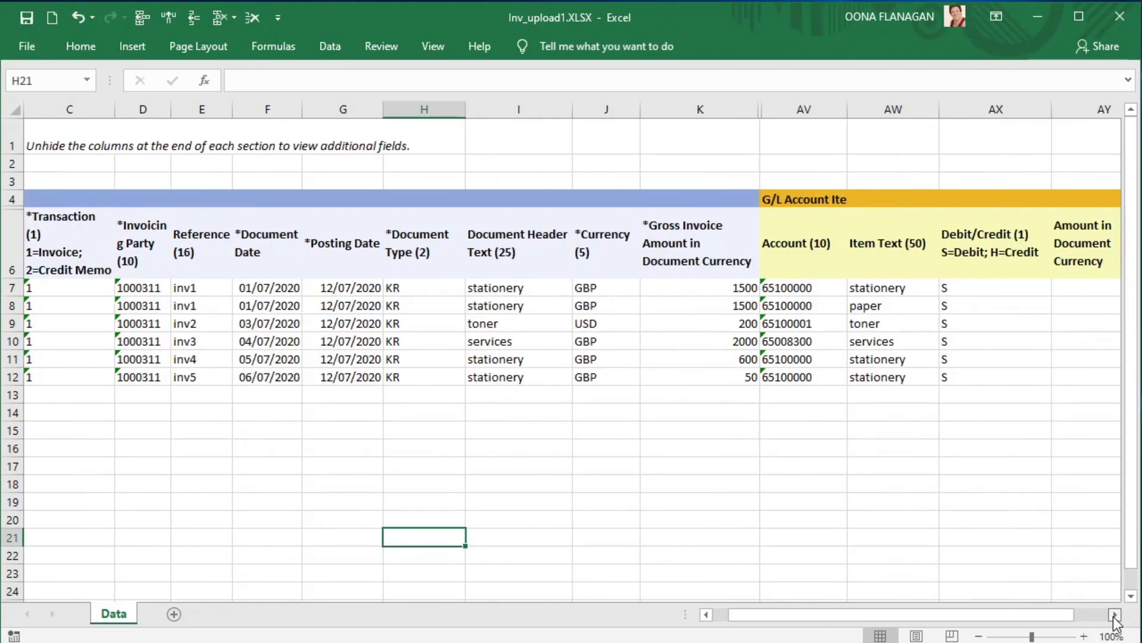
click(1114, 614)
click(1114, 615)
click(1114, 615)
click(1115, 614)
click(1115, 614)
click(1114, 614)
click(1114, 615)
click(1115, 615)
click(1114, 614)
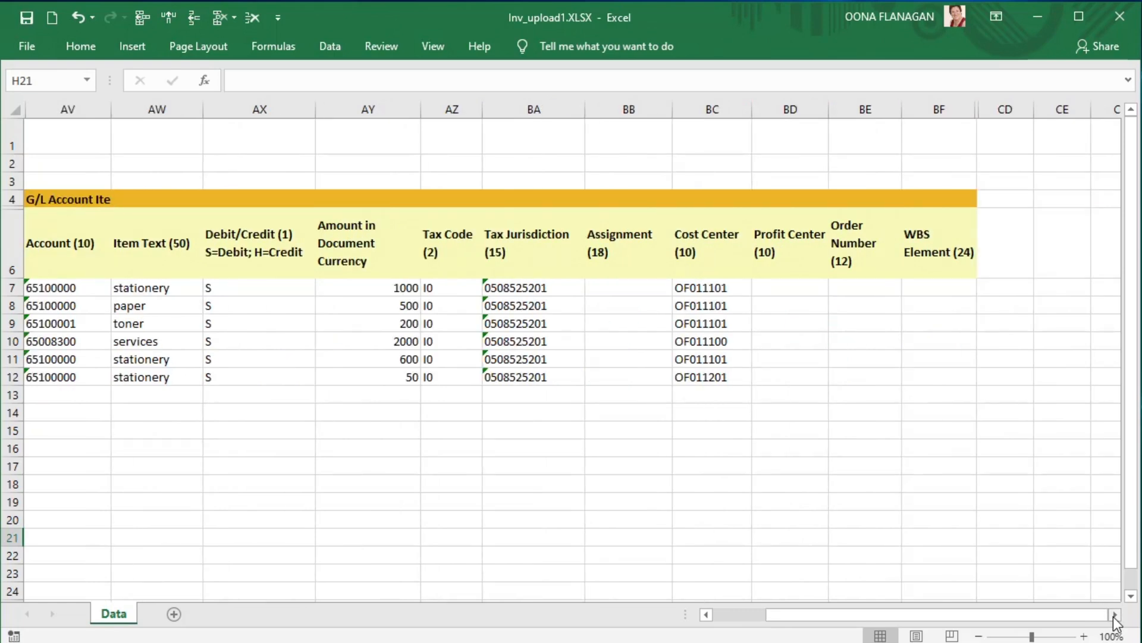
drag(1086, 615, 1113, 618)
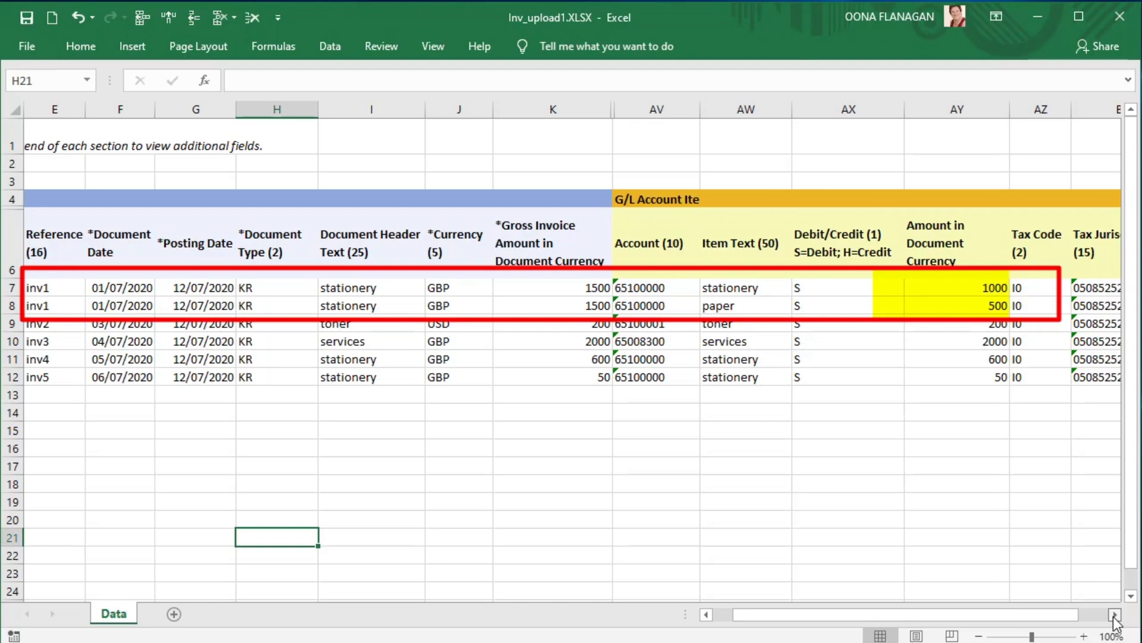
drag(1002, 614, 981, 615)
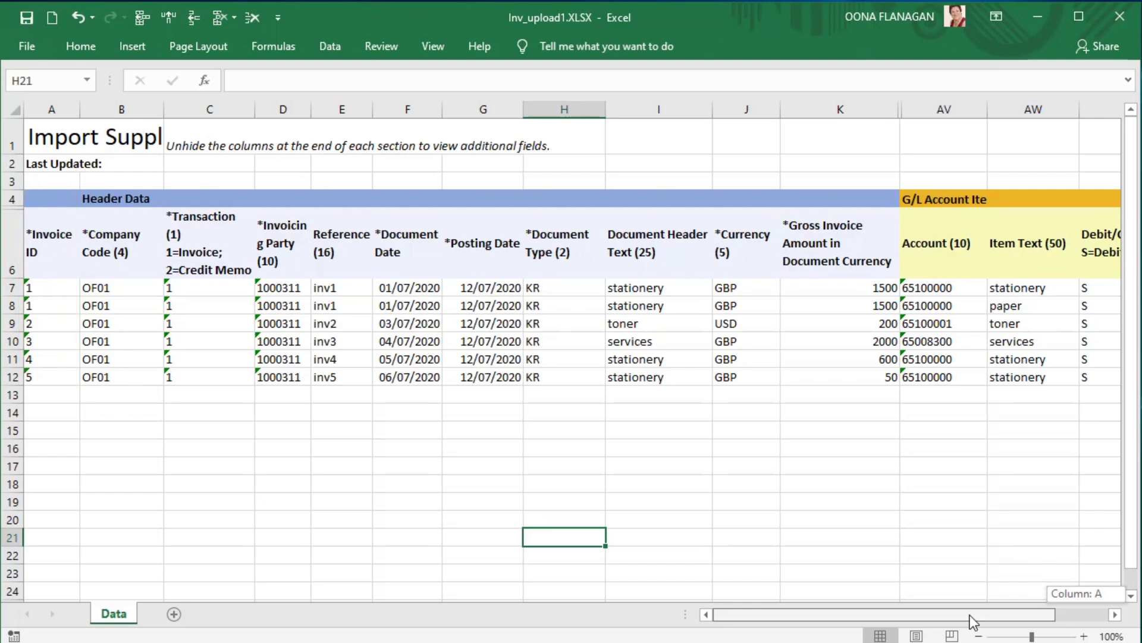
drag(970, 616, 970, 615)
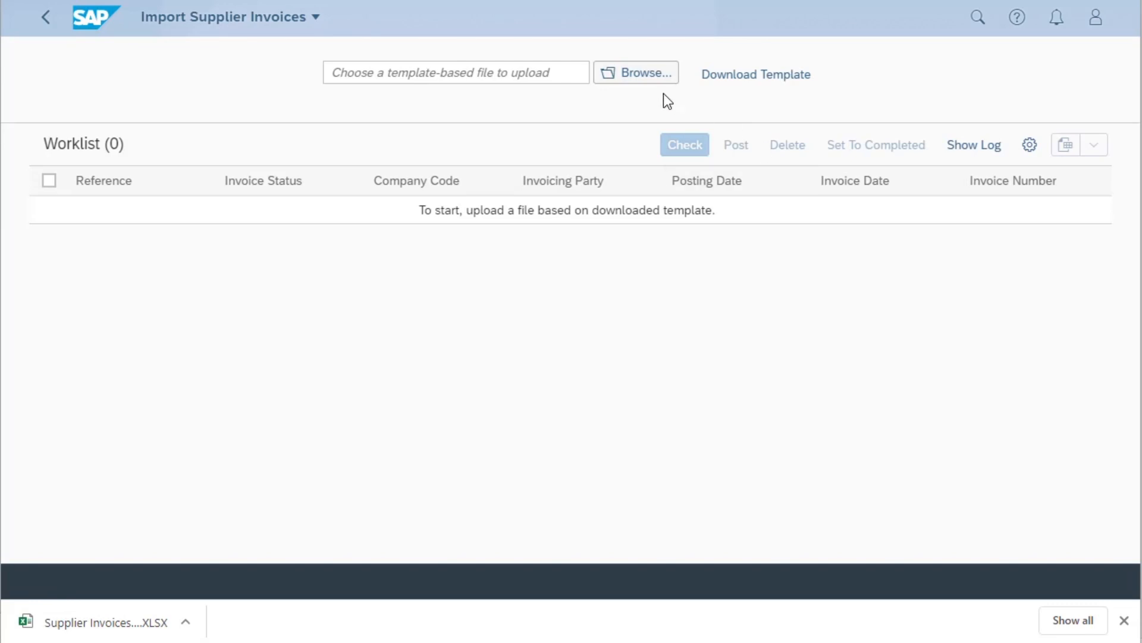
- Switch to SAP's Import Supplier Invoices app, upload Inv_upload1.XLSX and check all the imported invoices
click(624, 75)
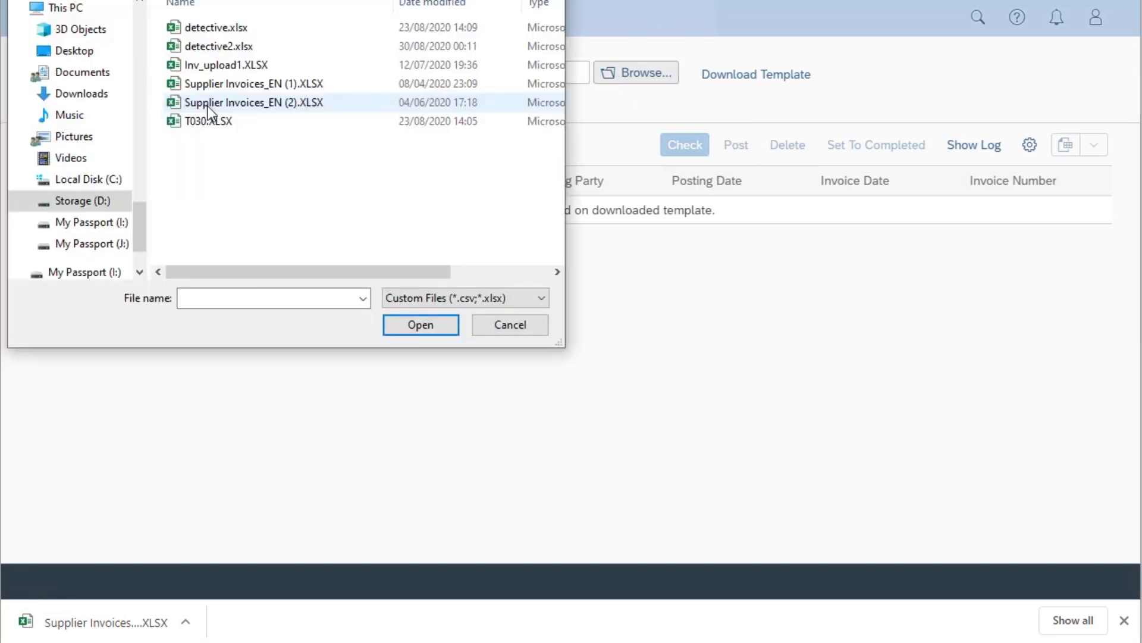
double_click(214, 67)
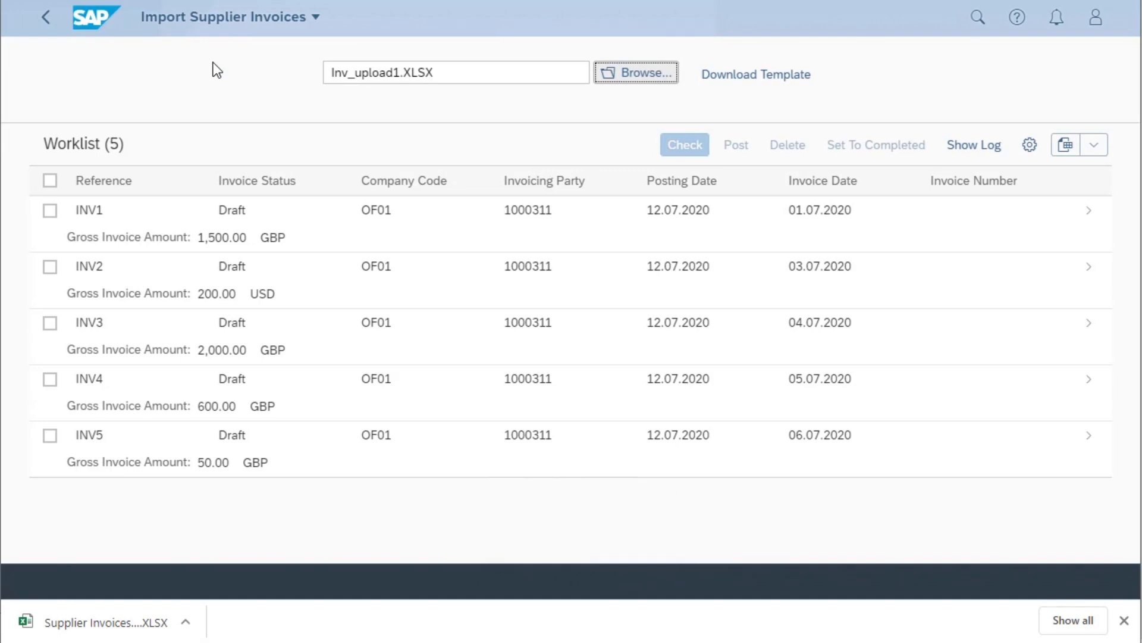
click(49, 181)
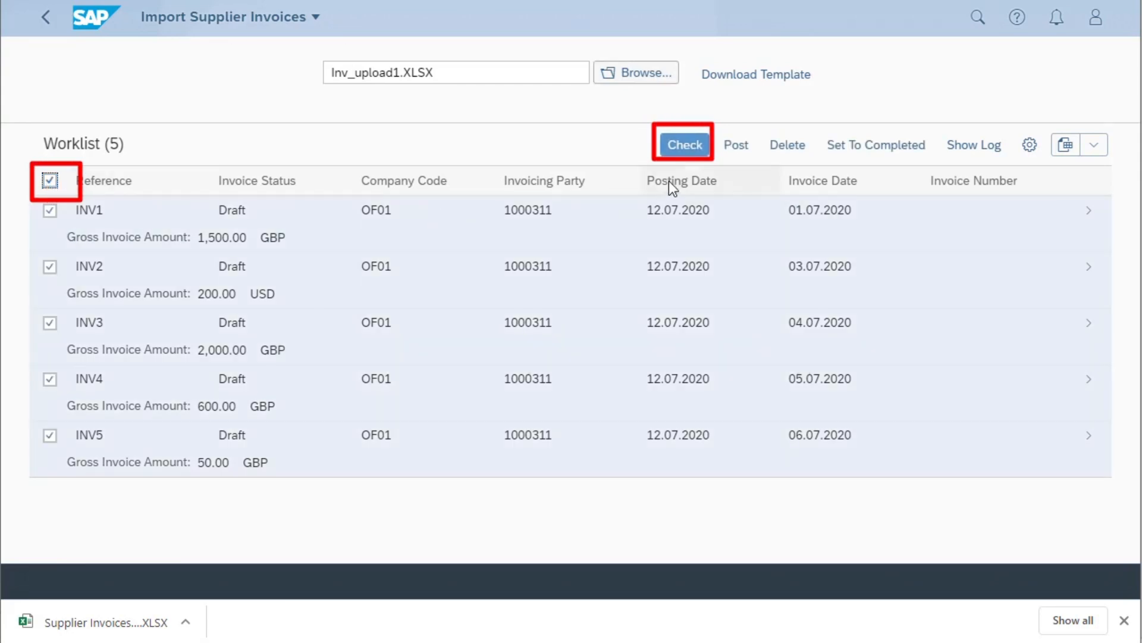
click(684, 149)
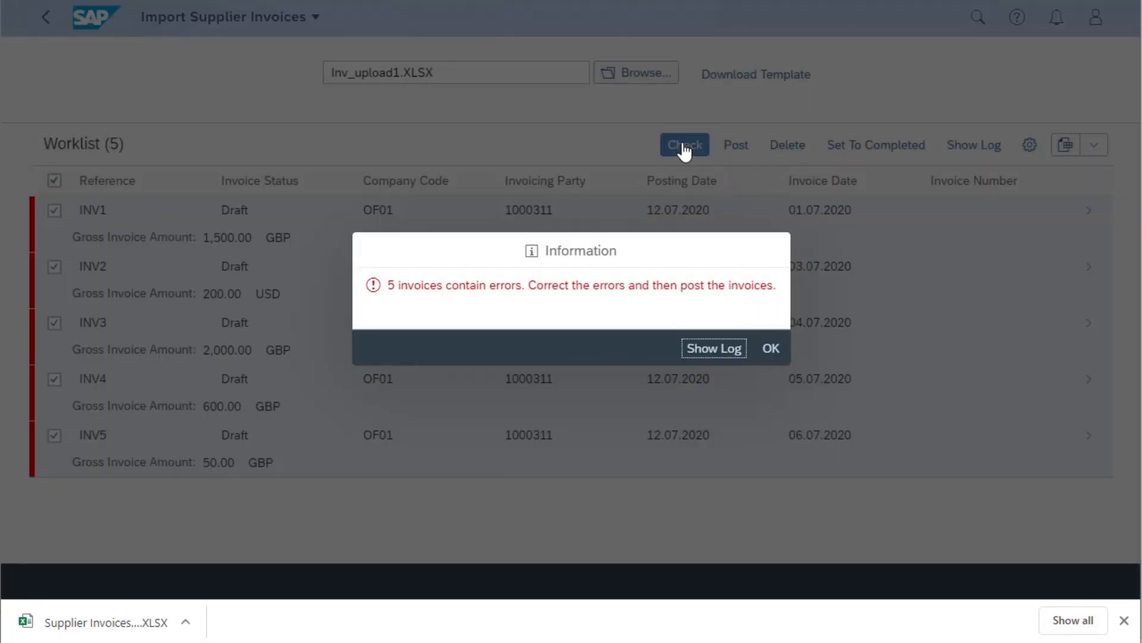
- Examine the first error entry's details in the application log and return to the import worklist
click(715, 350)
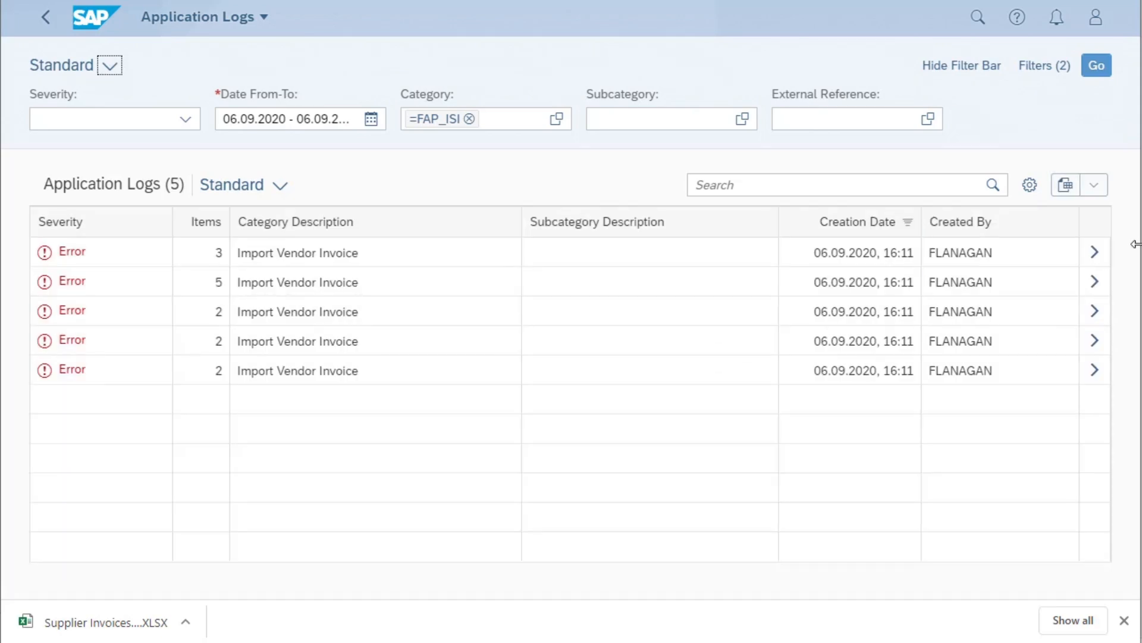
click(1094, 254)
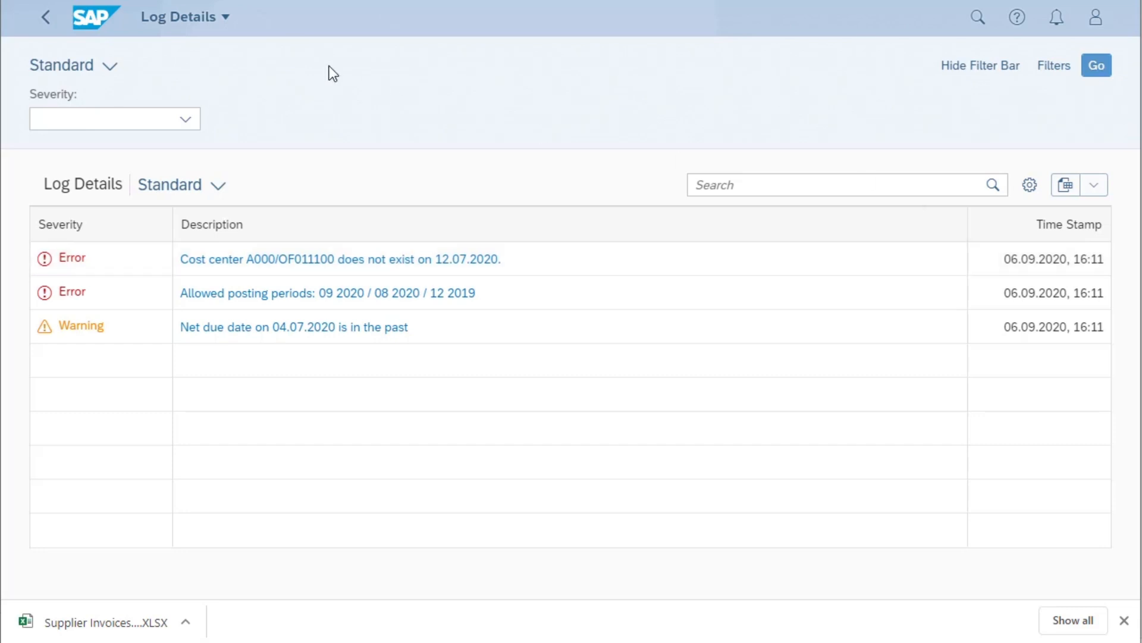
click(47, 18)
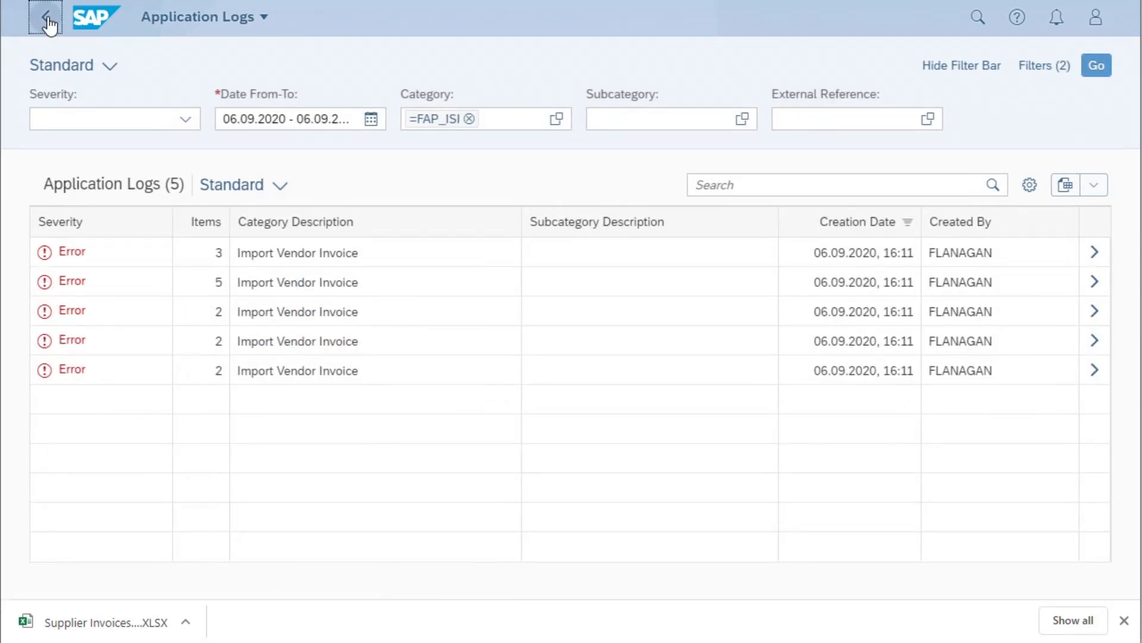
click(48, 19)
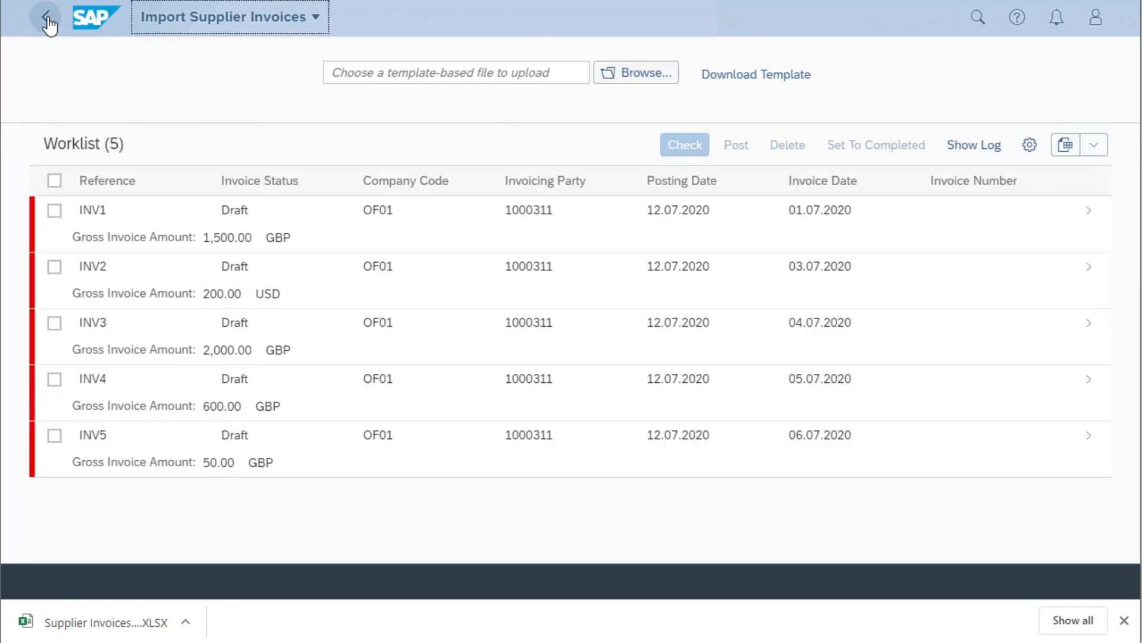
- Delete all the invoices imported from Inv_upload1.XLSX from the worklist
click(56, 180)
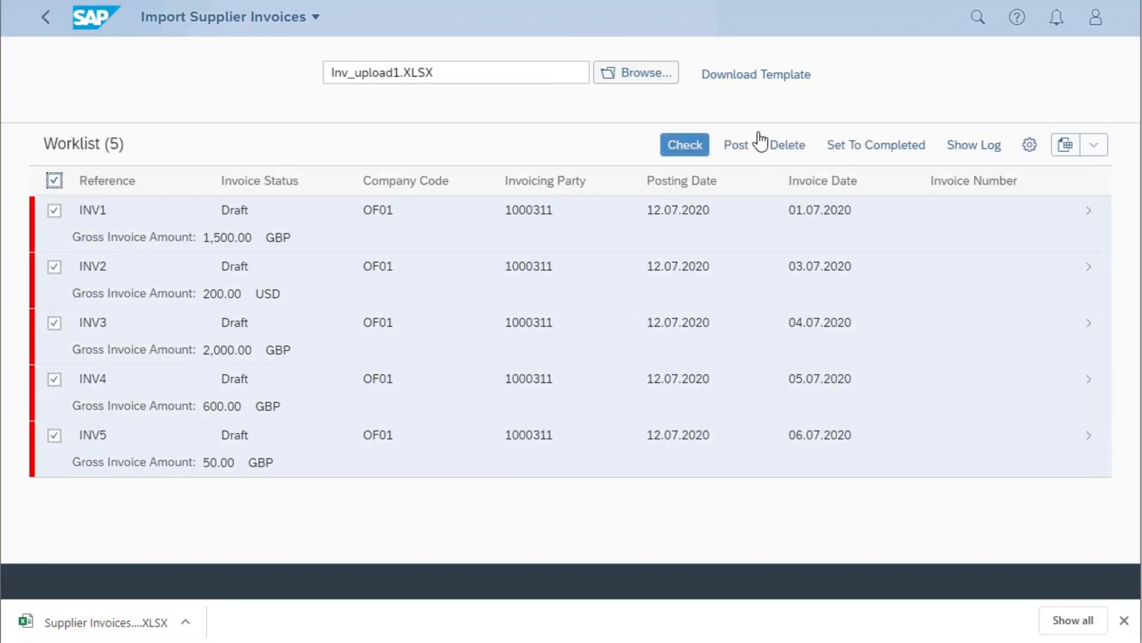
click(792, 156)
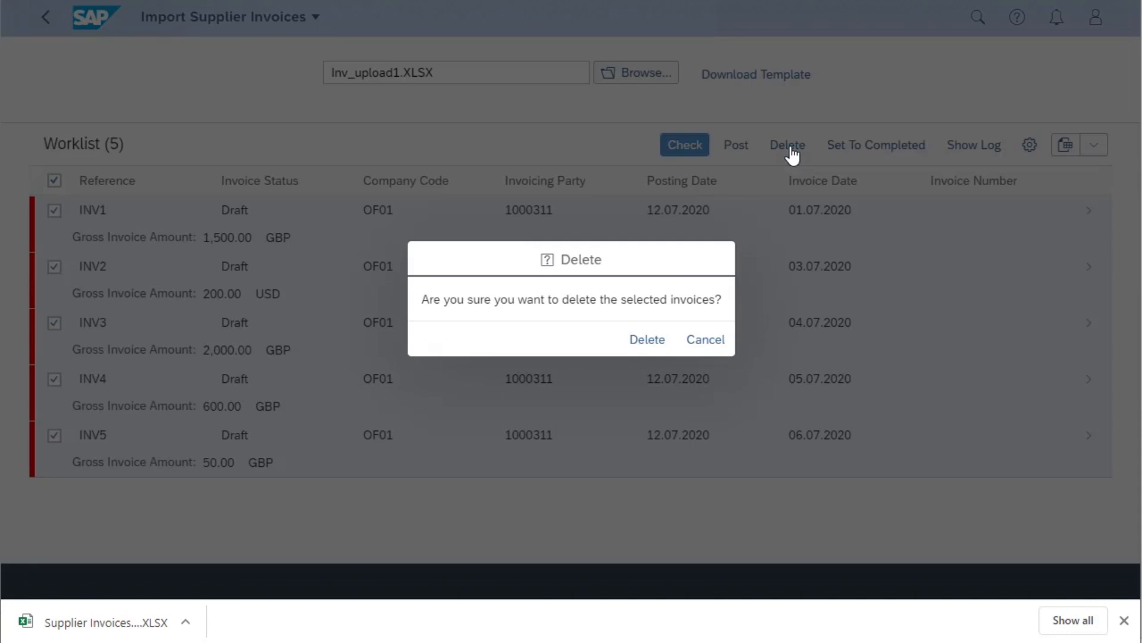
click(651, 341)
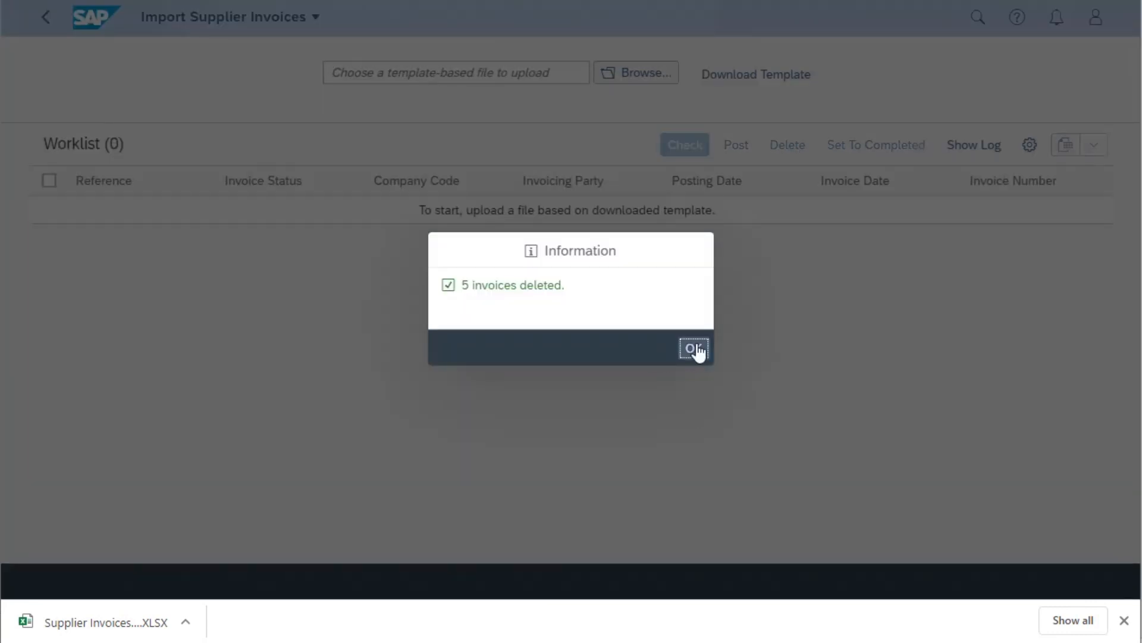
click(695, 349)
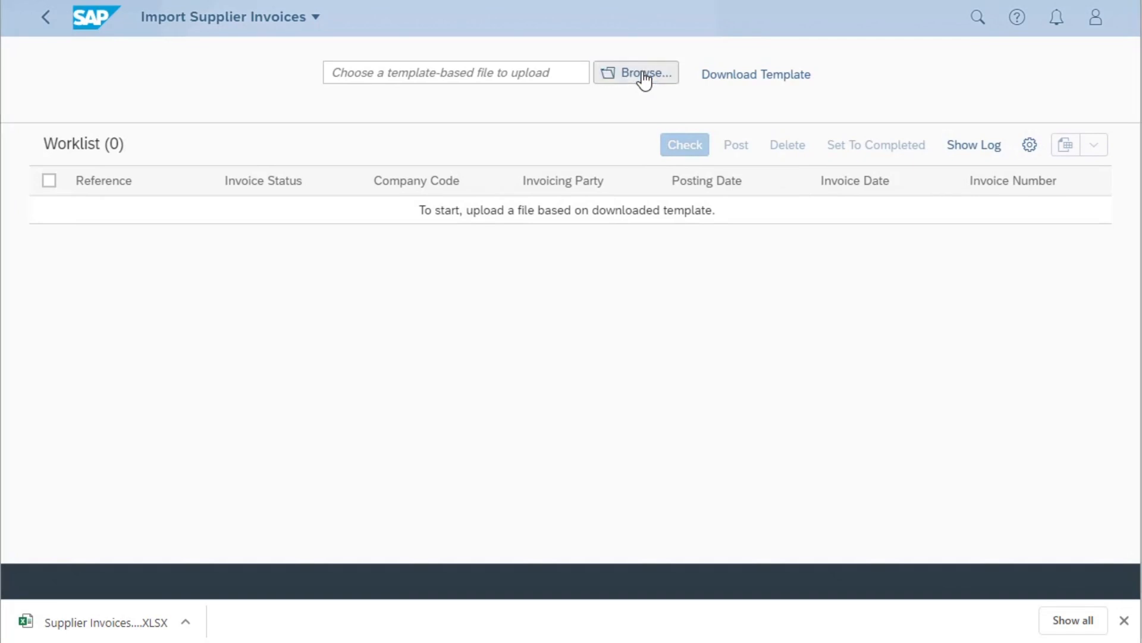
- Upload Inv_upload2.XLSX and run the check on all its invoices
click(644, 74)
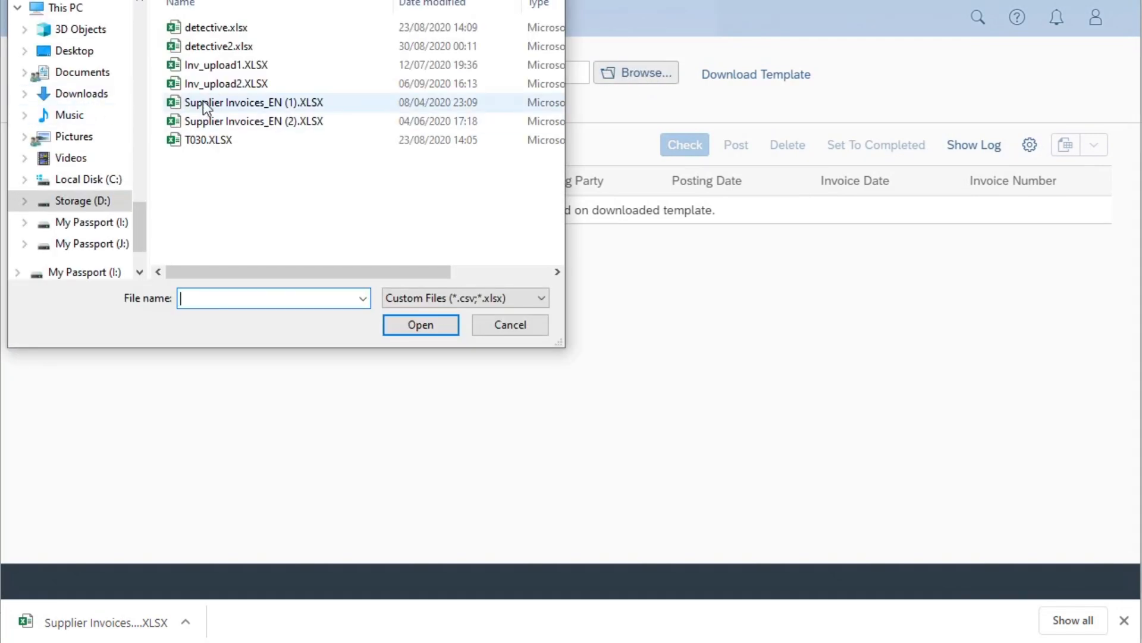
double_click(226, 85)
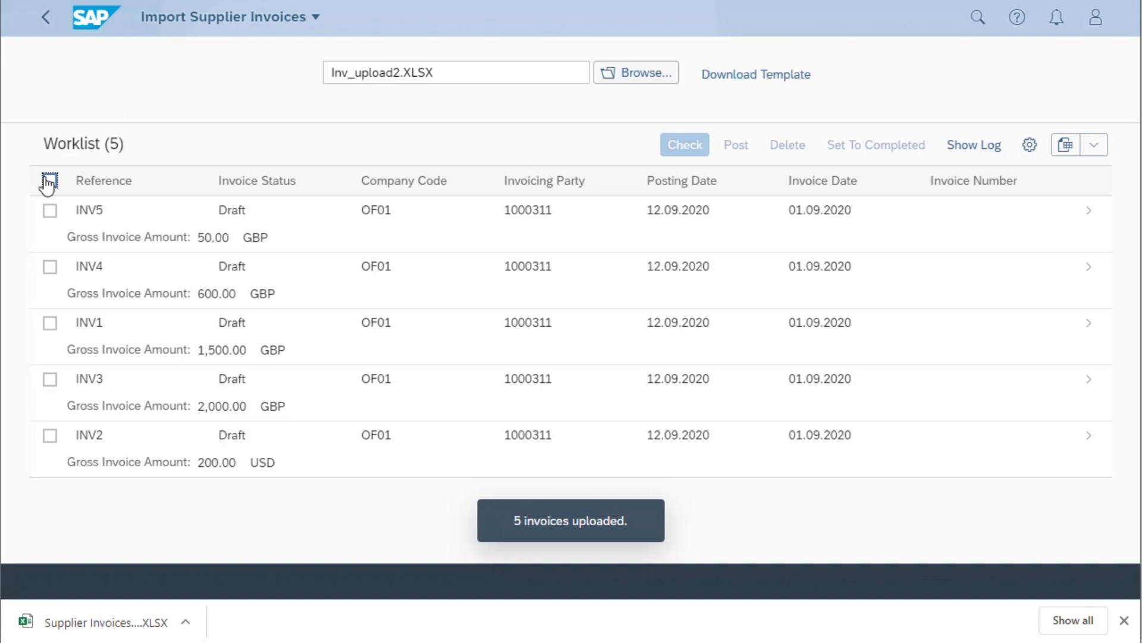
click(50, 180)
click(687, 149)
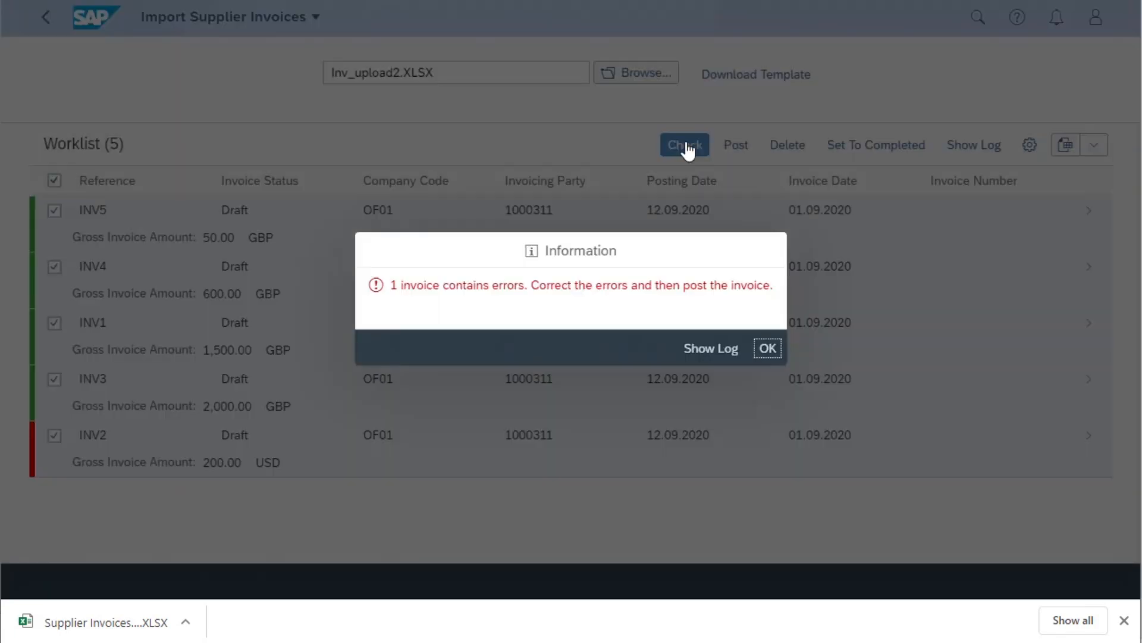
- Review the log details of the newest entry with Error severity and return to the worklist
click(714, 350)
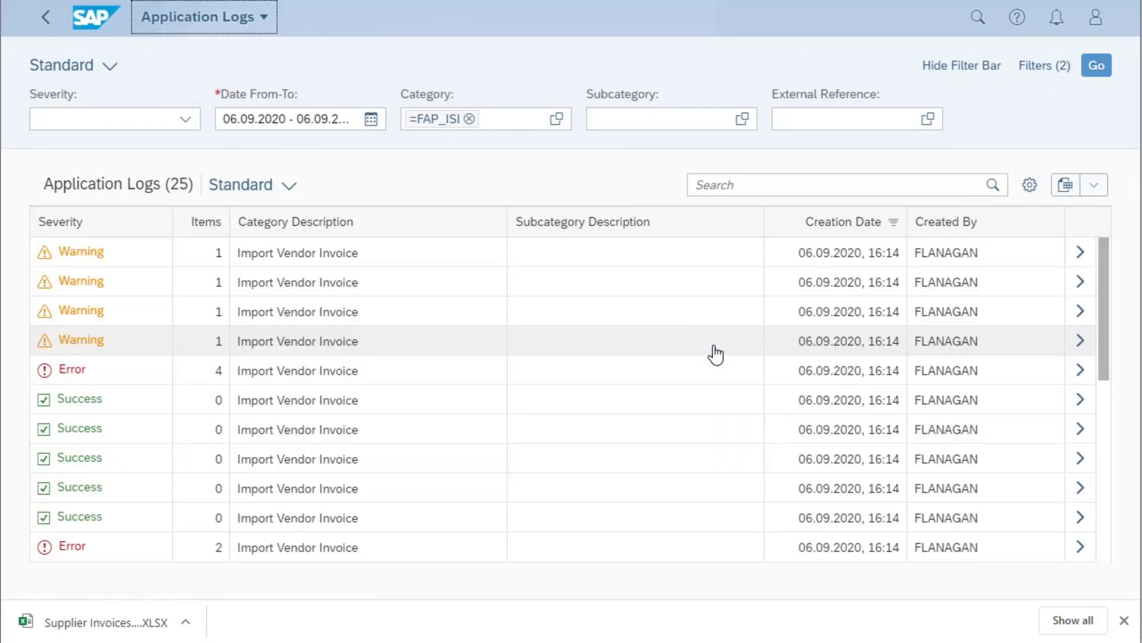
click(1080, 371)
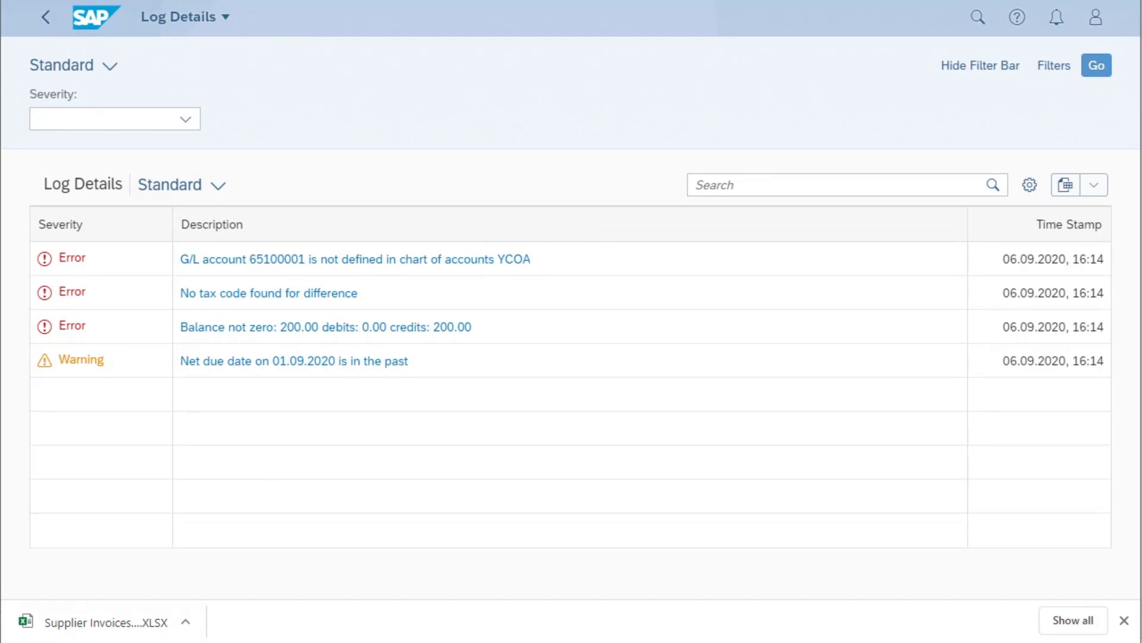
click(52, 26)
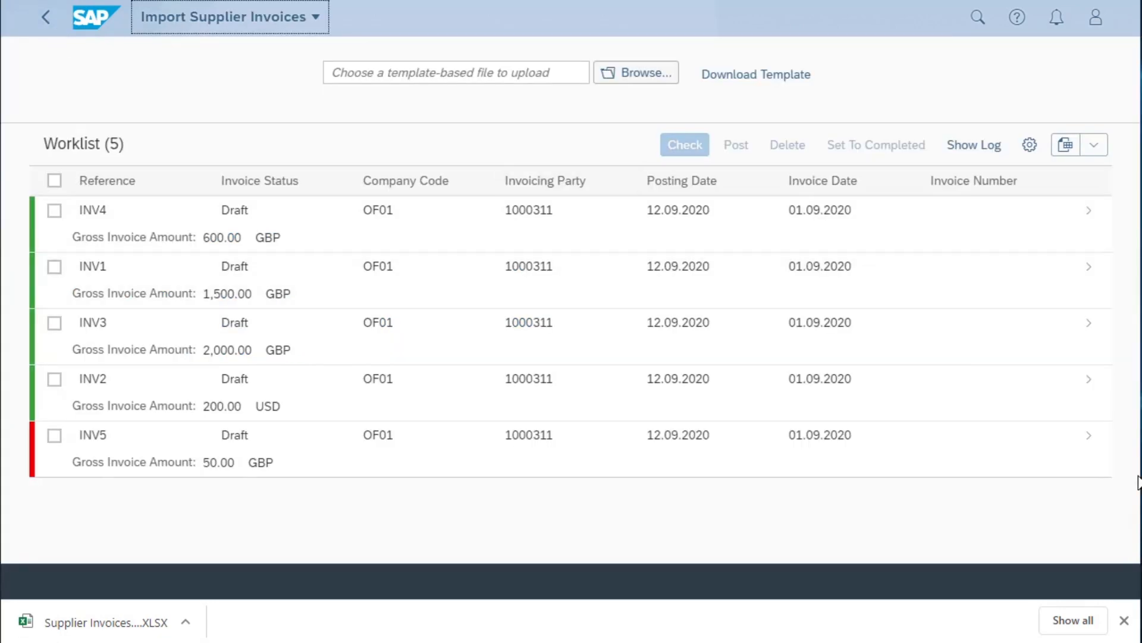
- Delete all the Inv_upload2.XLSX invoices from the import worklist
click(54, 180)
click(788, 145)
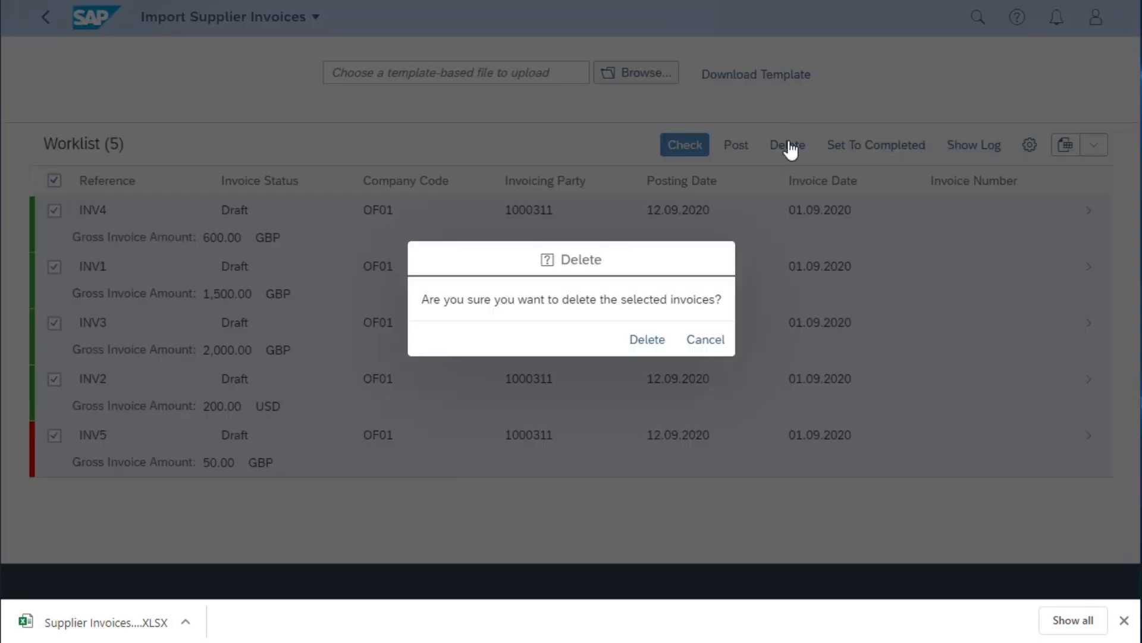
click(646, 340)
- Upload Inv_upload2.XLSX again and check all the imported invoices
click(650, 77)
double_click(248, 85)
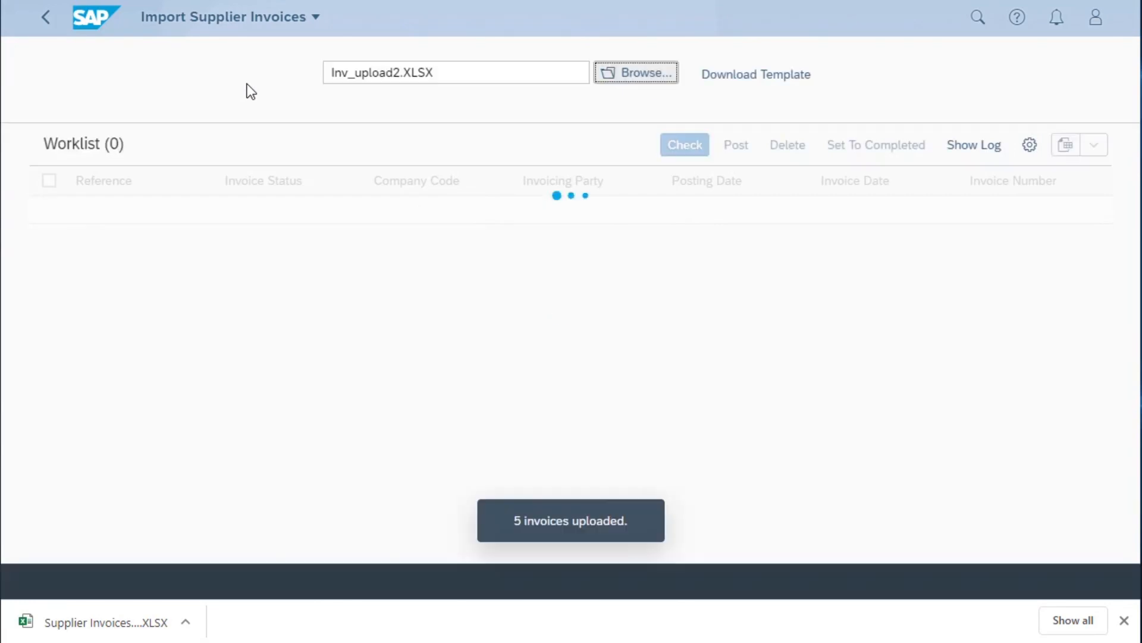
click(50, 180)
click(700, 149)
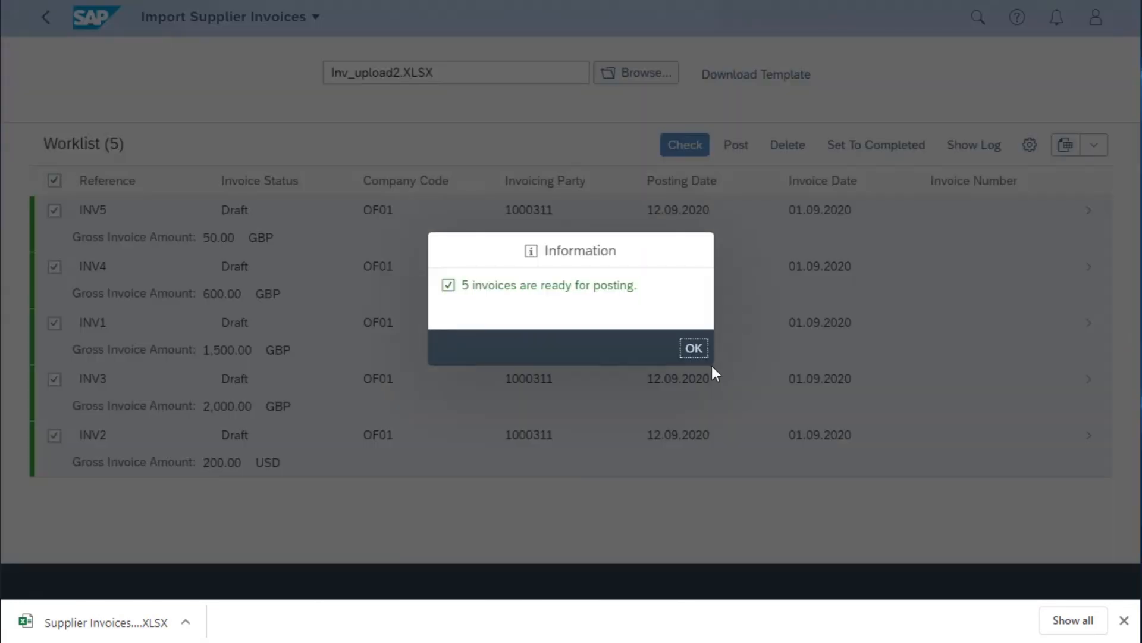
click(694, 350)
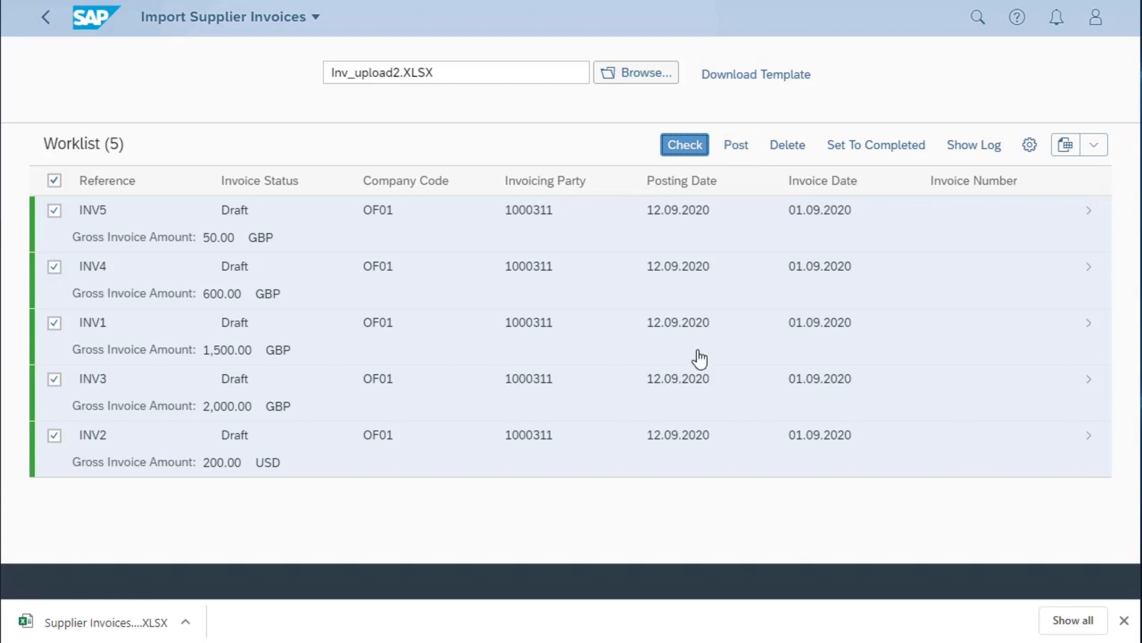
- Review the INV5 draft's basic data, G/L account item and tax sections
click(1086, 220)
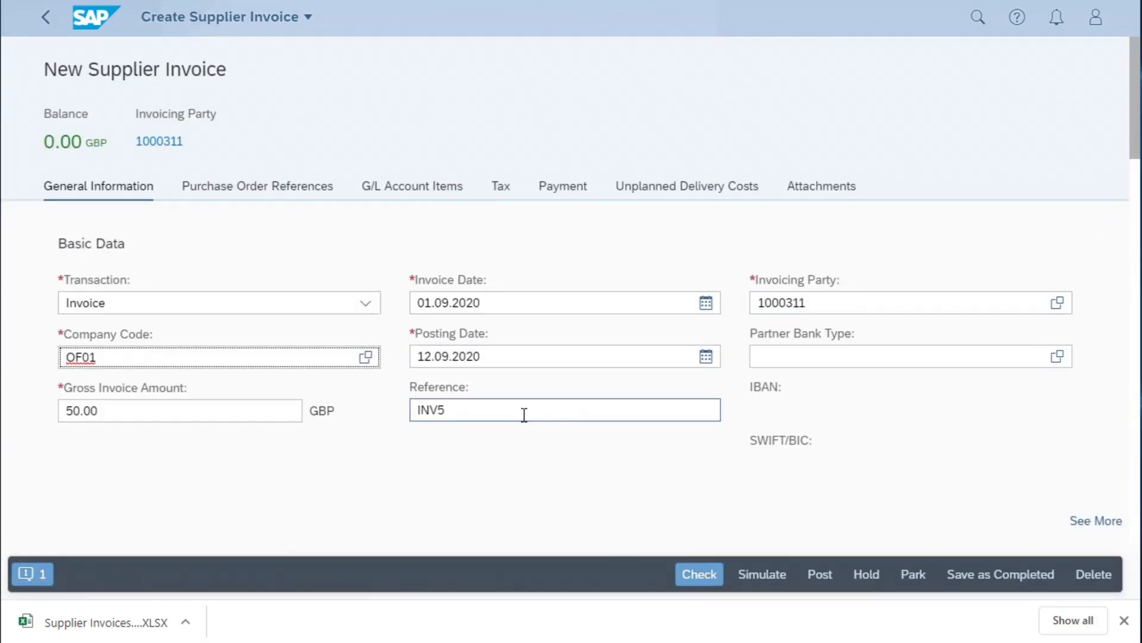
scroll(523, 416, down, 5)
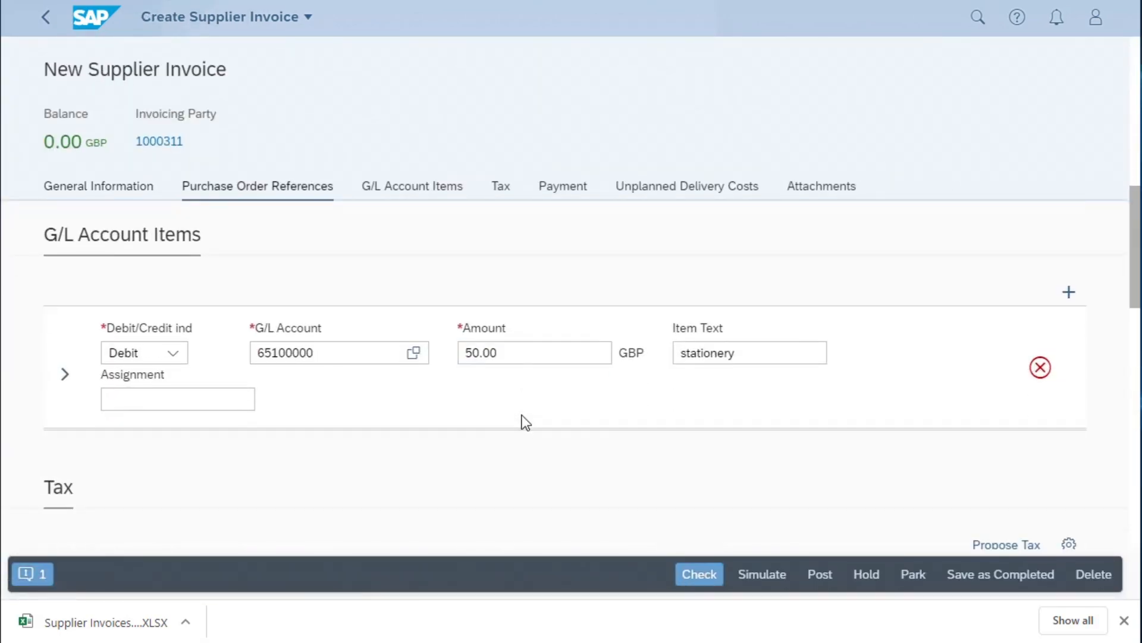
scroll(522, 416, down, 5)
scroll(523, 420, down, 10)
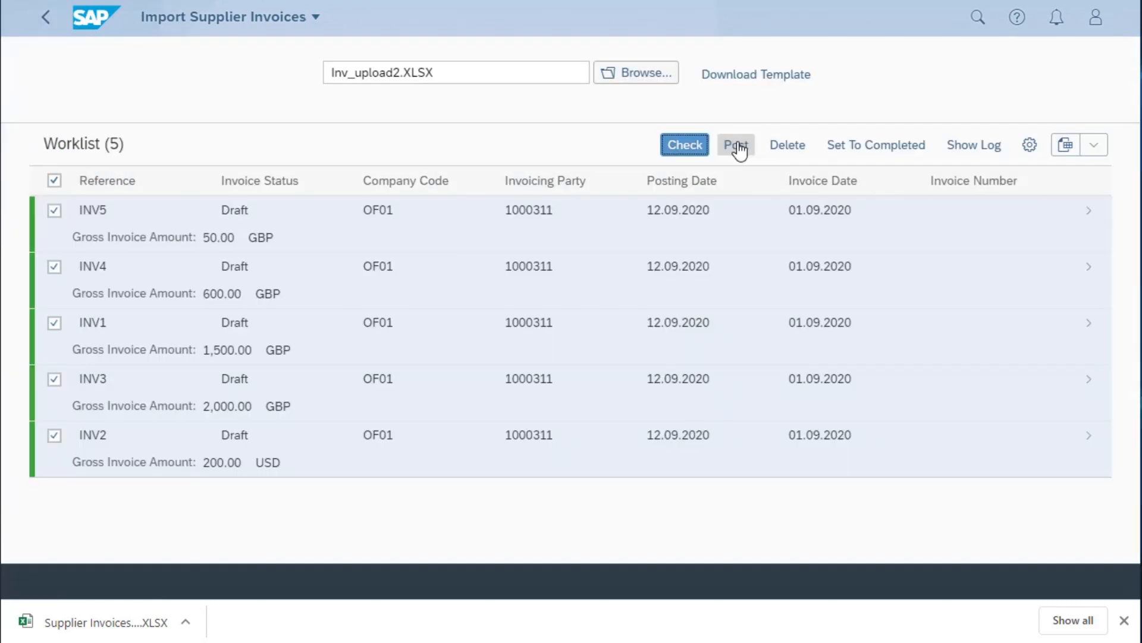
- Post all the checked invoices and view the newest application log entry's details
click(737, 145)
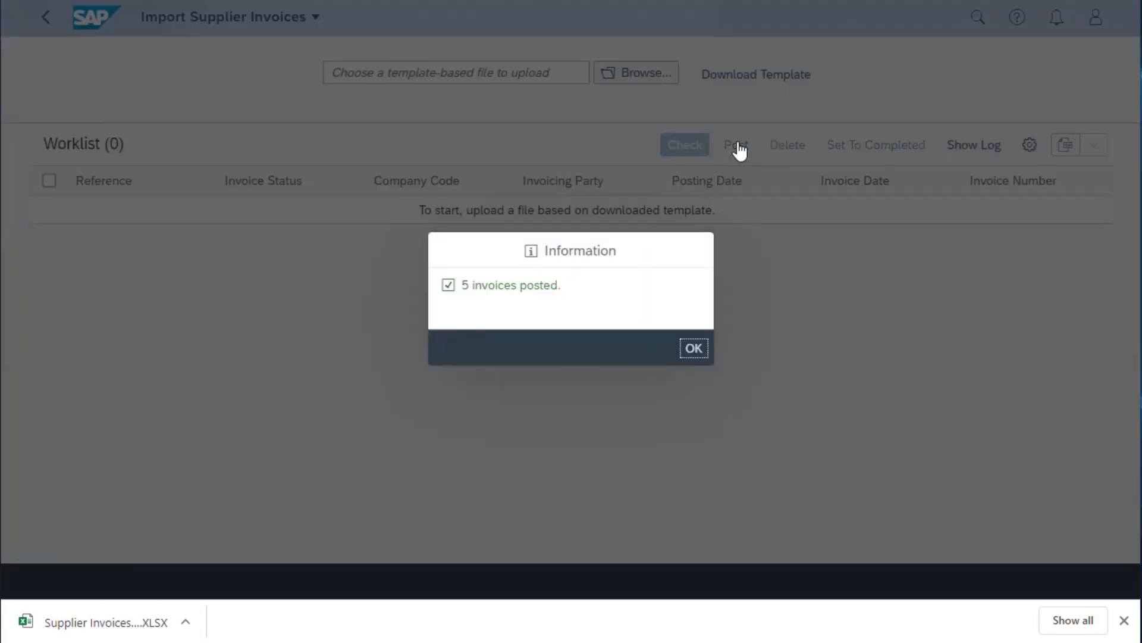
click(694, 349)
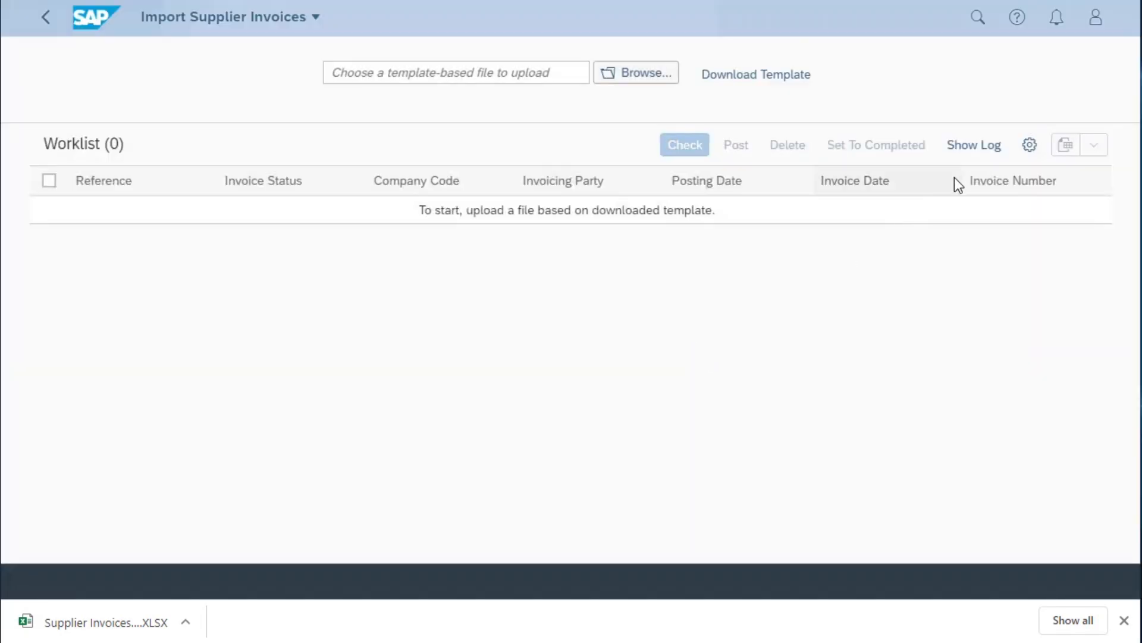
click(977, 148)
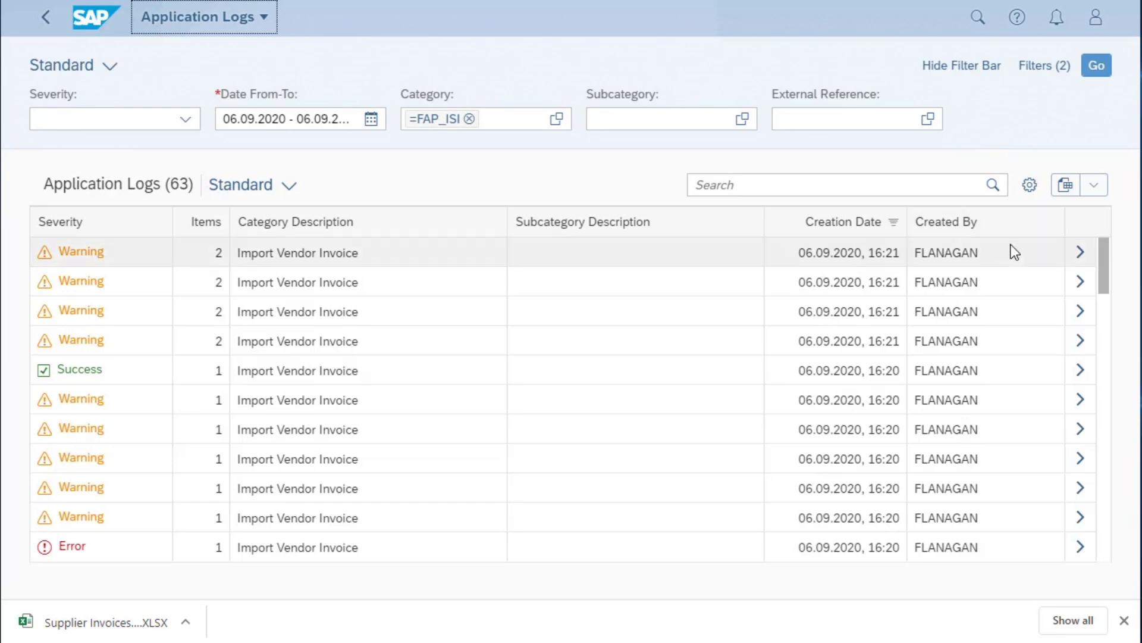
click(1082, 257)
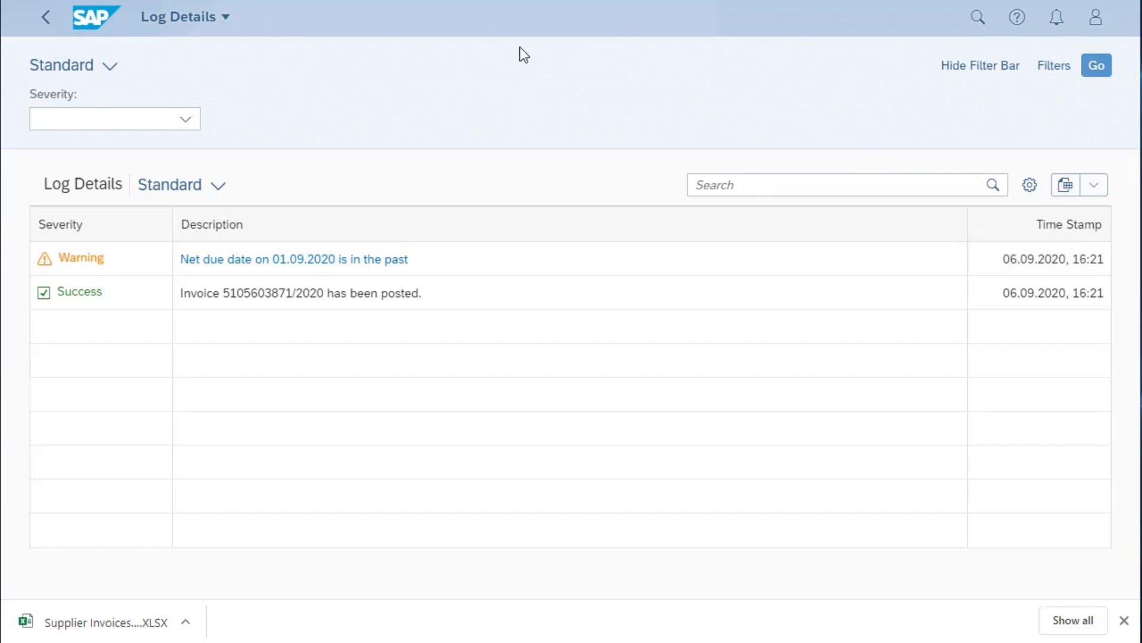
- Leave the import logs and open the Supplier Invoices List from the AP home page group
click(46, 17)
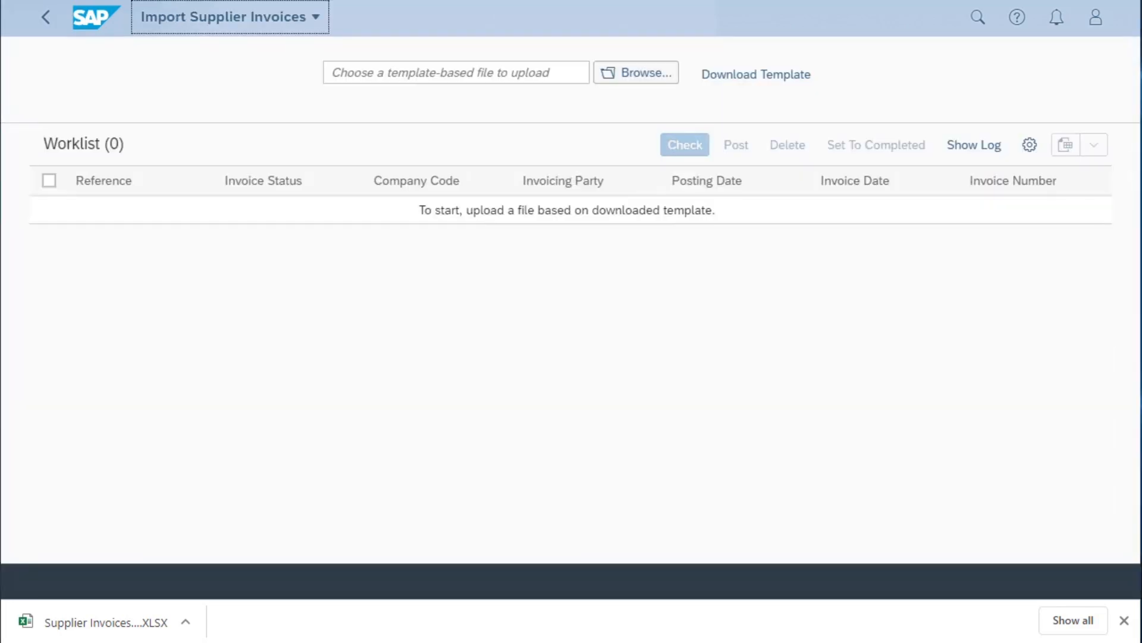
click(46, 17)
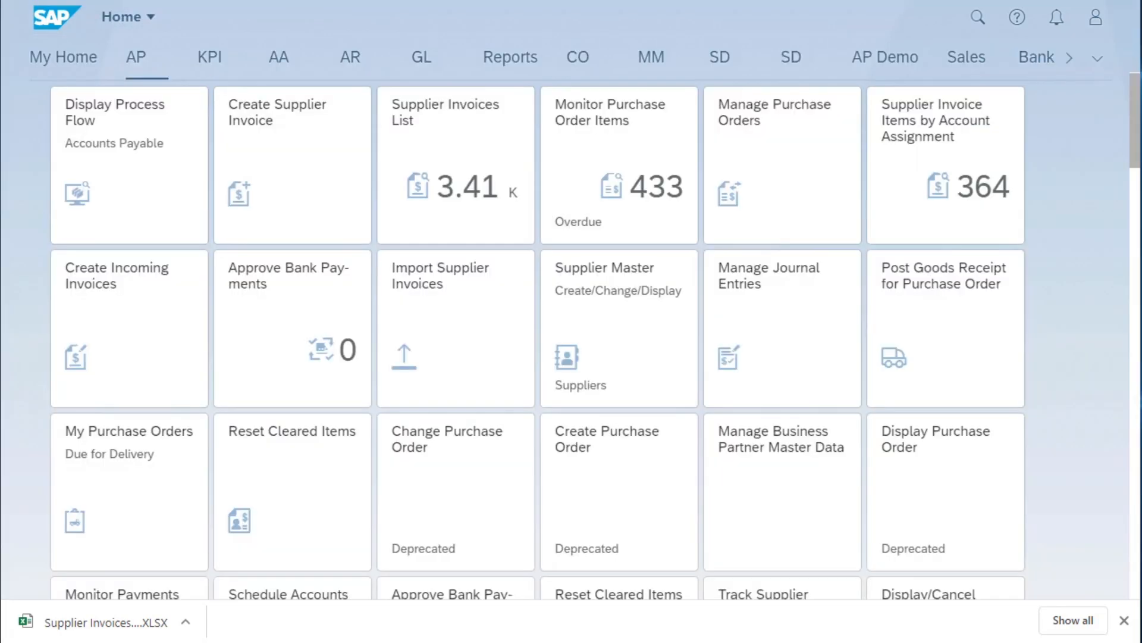
click(457, 134)
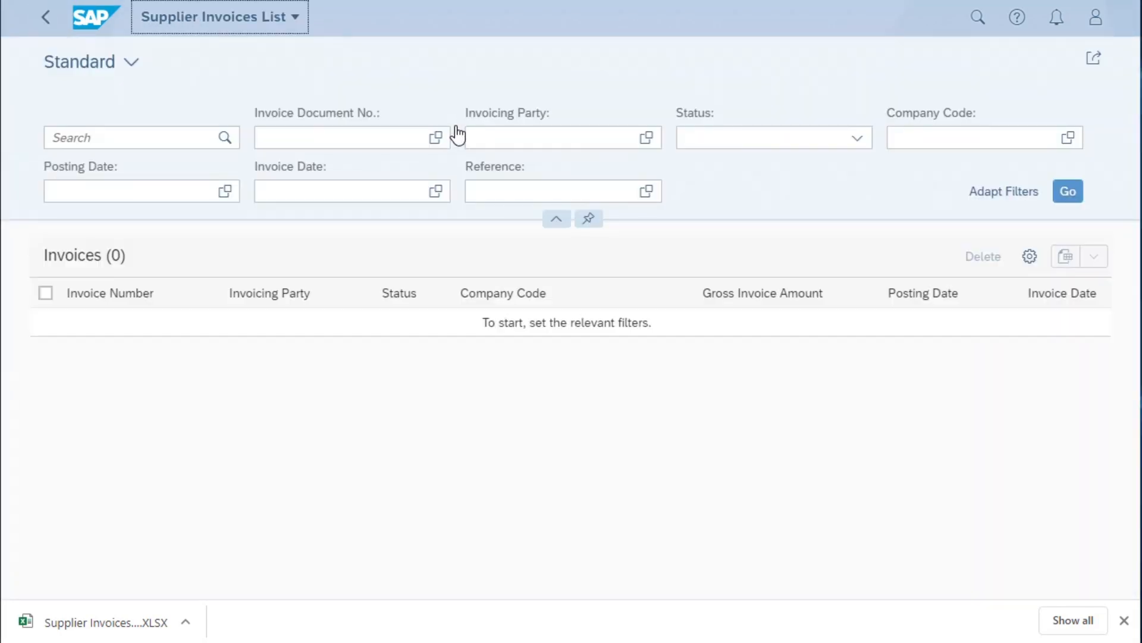
- List the supplier invoices of company code OF01 dated 01.09.2020 and examine their references, statuses and amounts
click(921, 139)
text(of01)
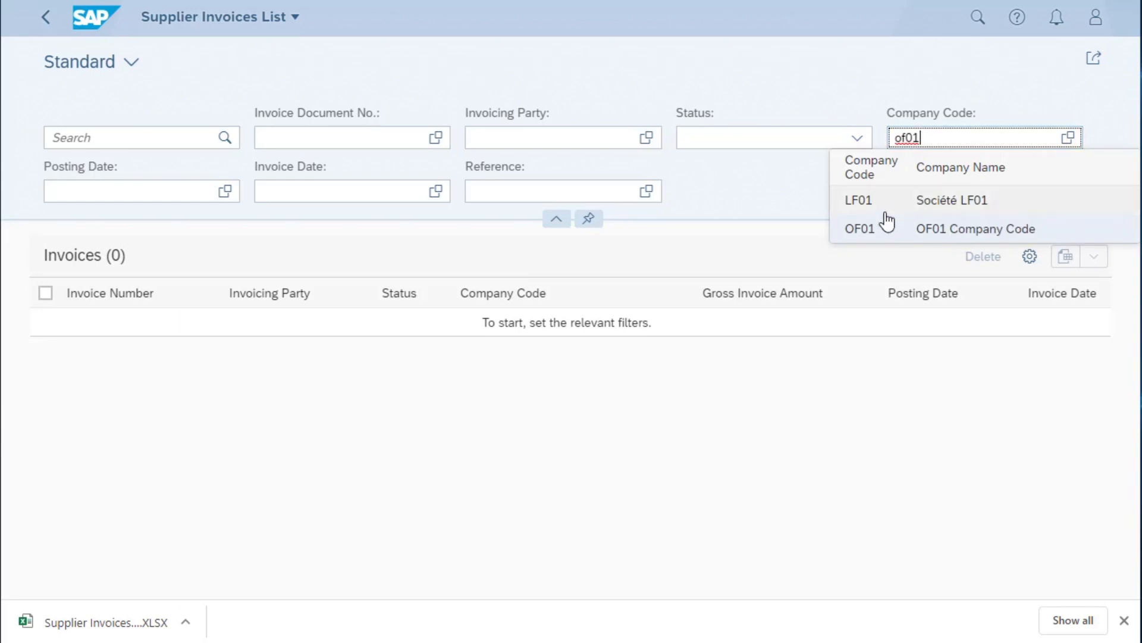
click(880, 230)
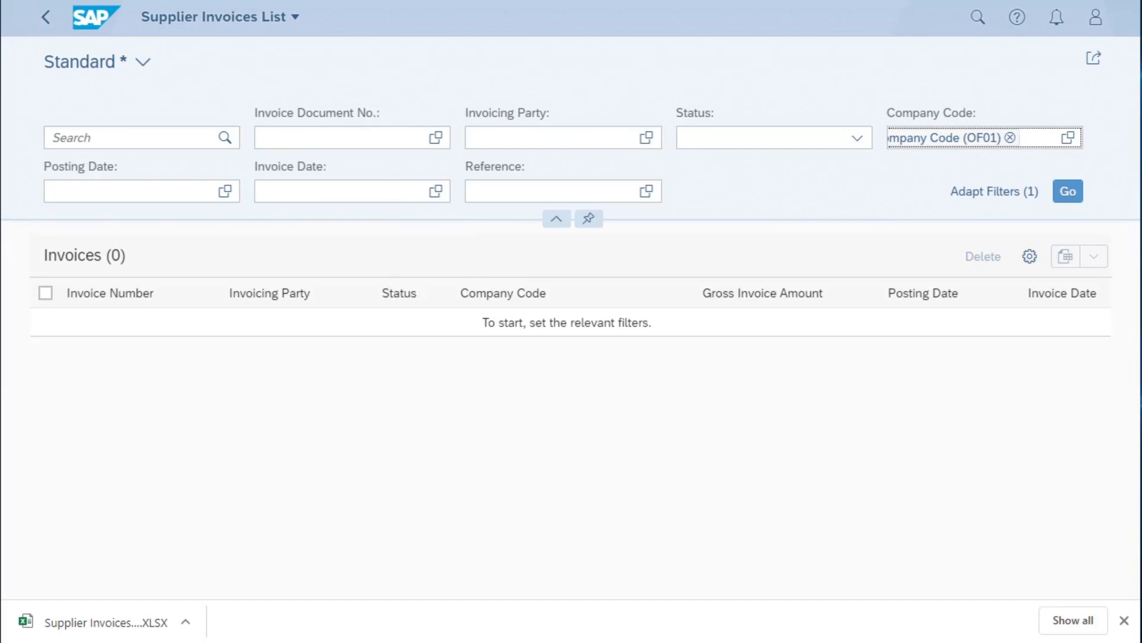
click(438, 192)
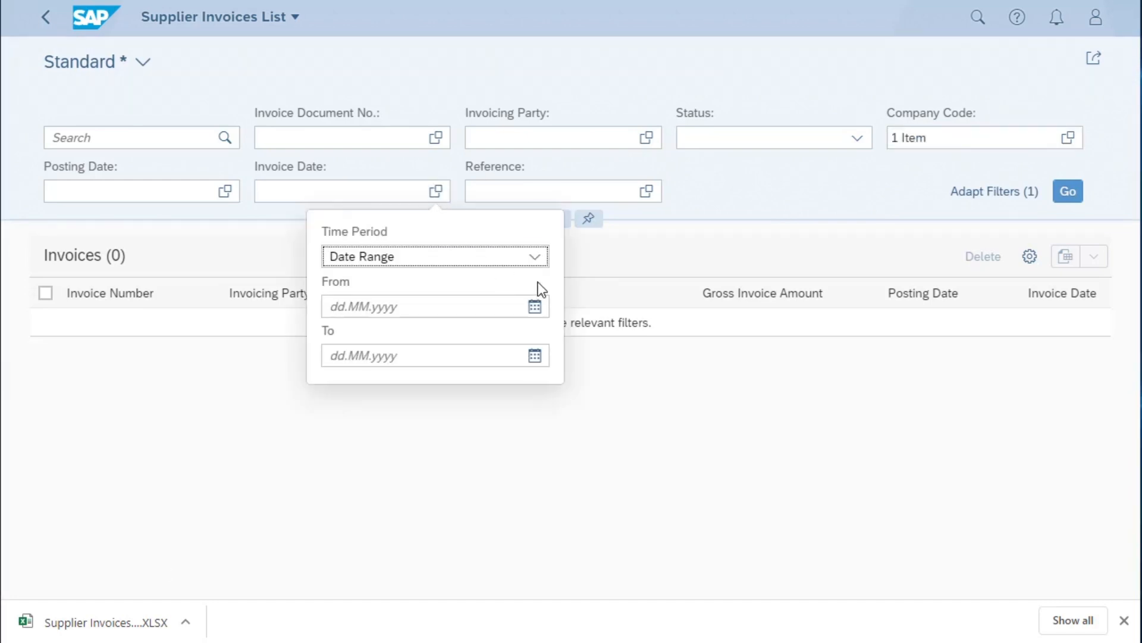
click(535, 306)
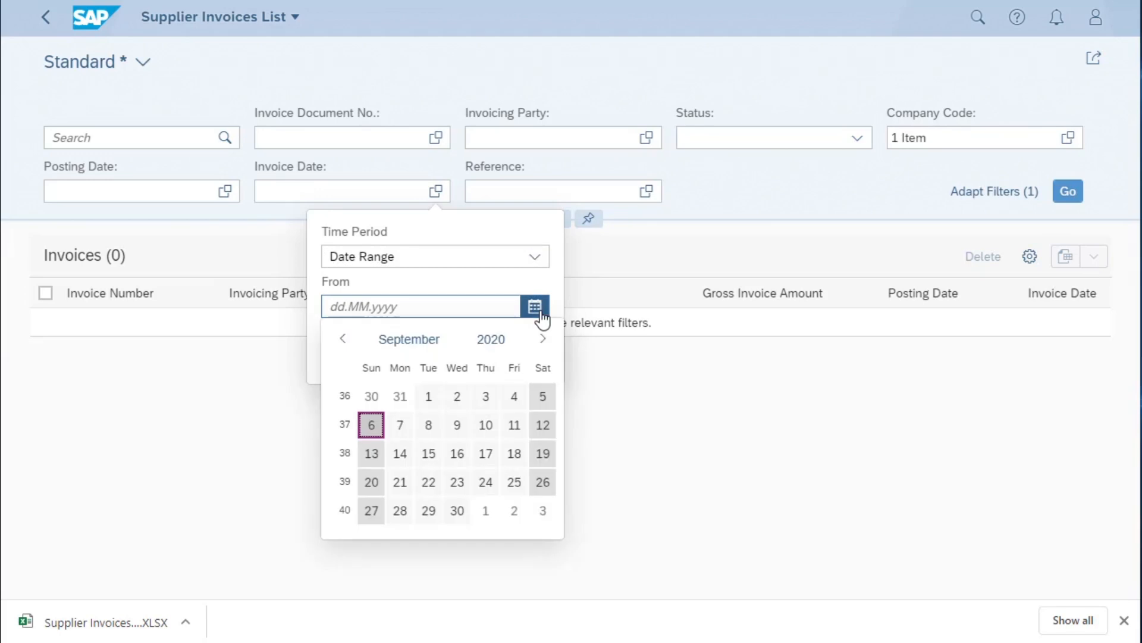
click(430, 398)
click(535, 355)
click(428, 443)
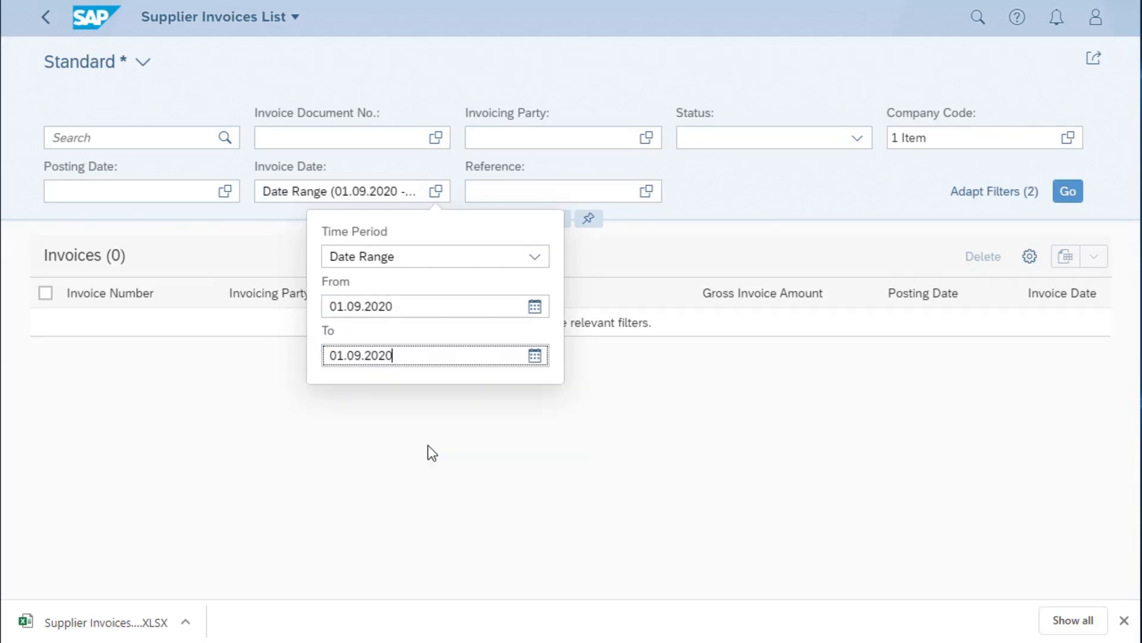
click(1068, 192)
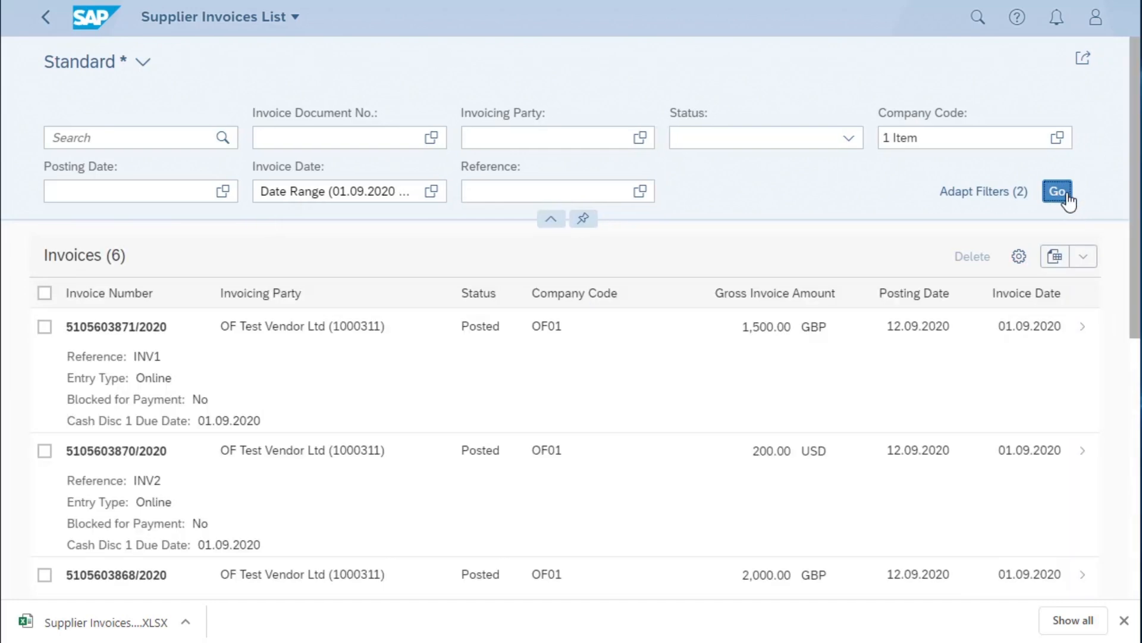
scroll(710, 417, down, 5)
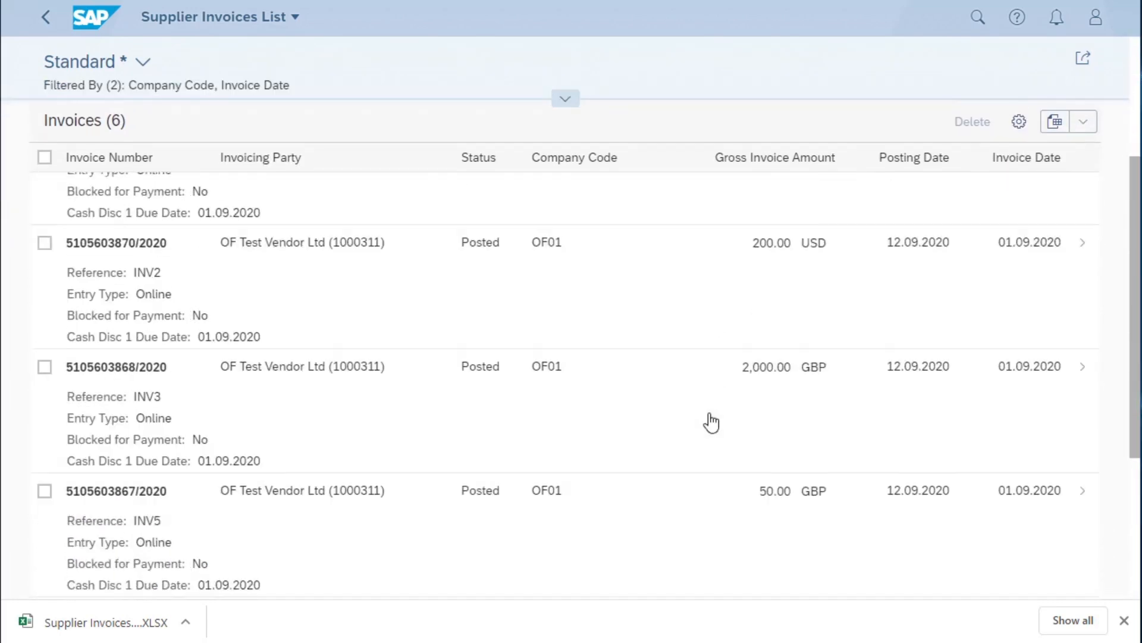
scroll(711, 422, down, 5)
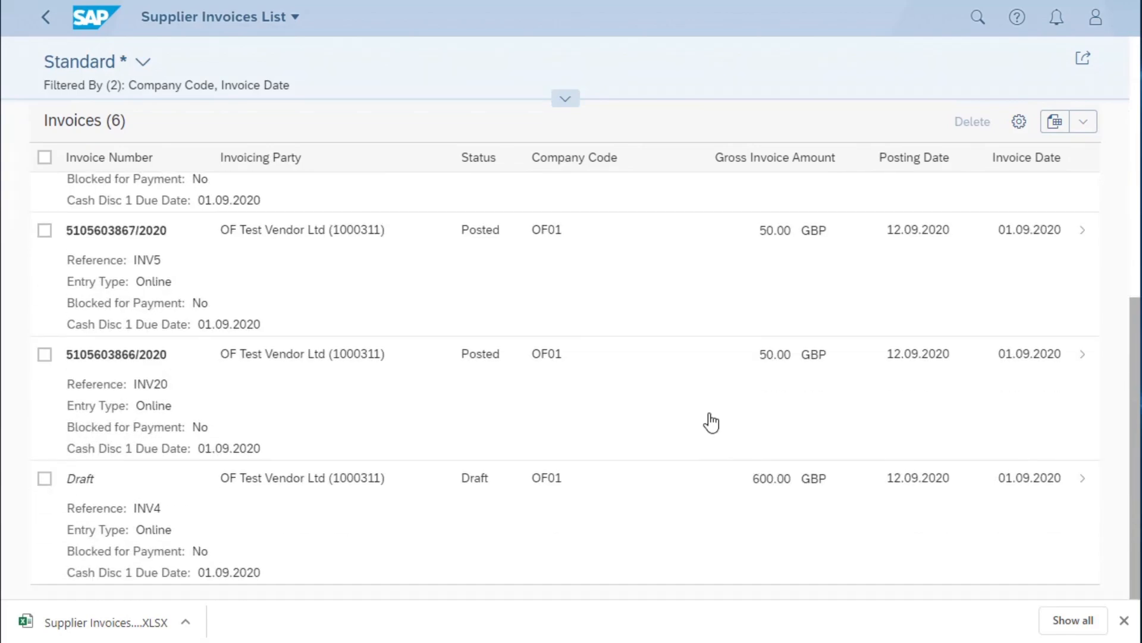
scroll(711, 422, up, 10)
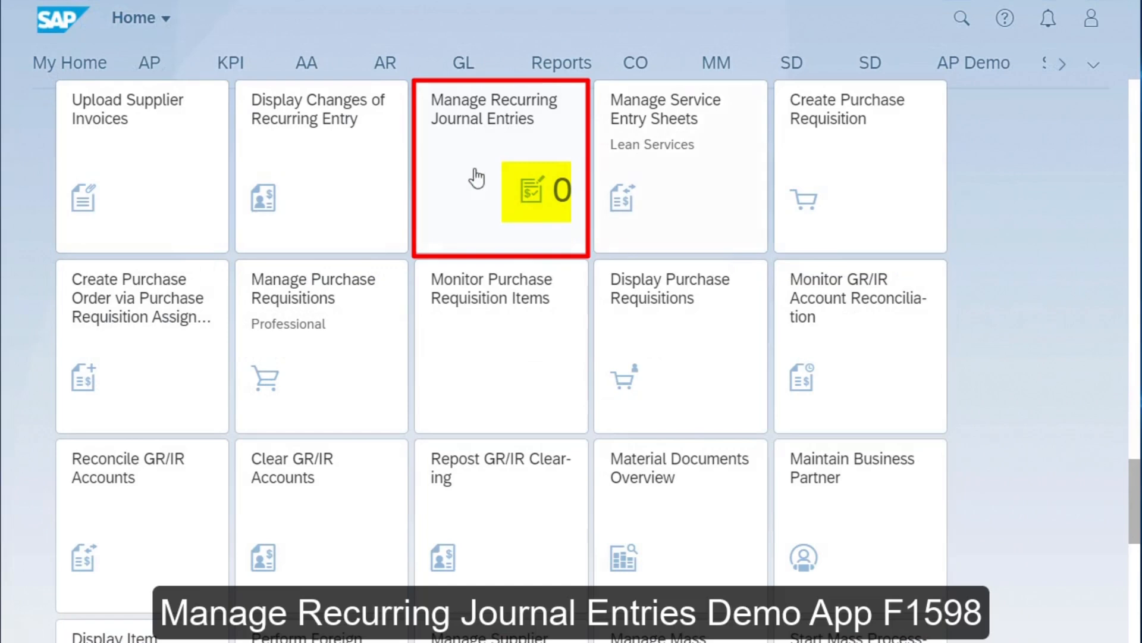
- Open Manage Recurring Journal Entries and start a new recurring journal entry
click(505, 181)
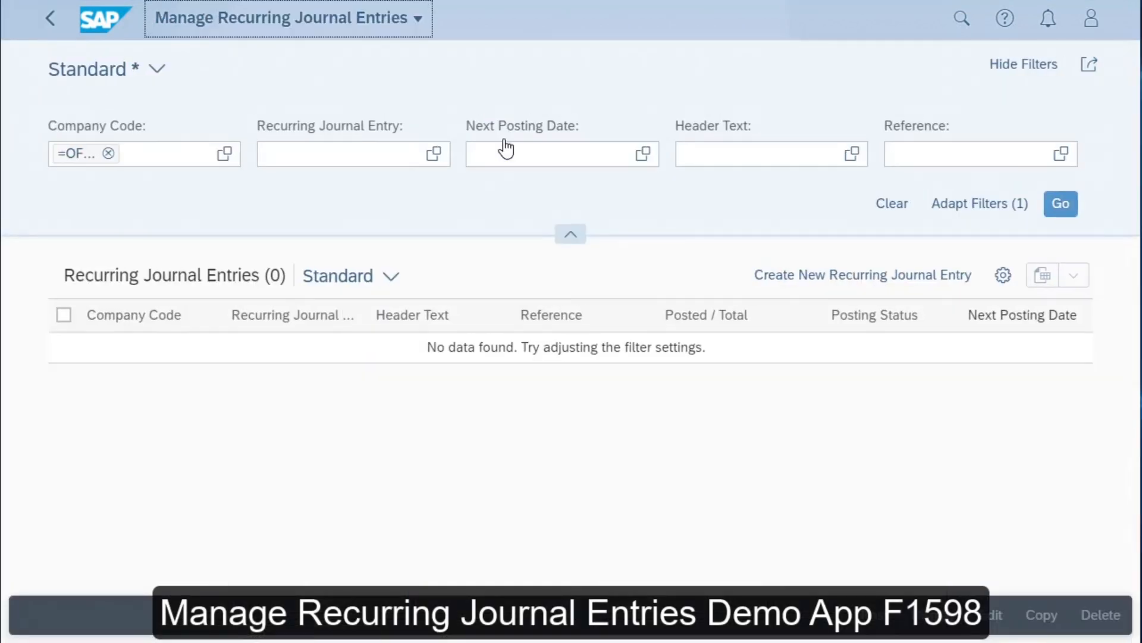
click(858, 283)
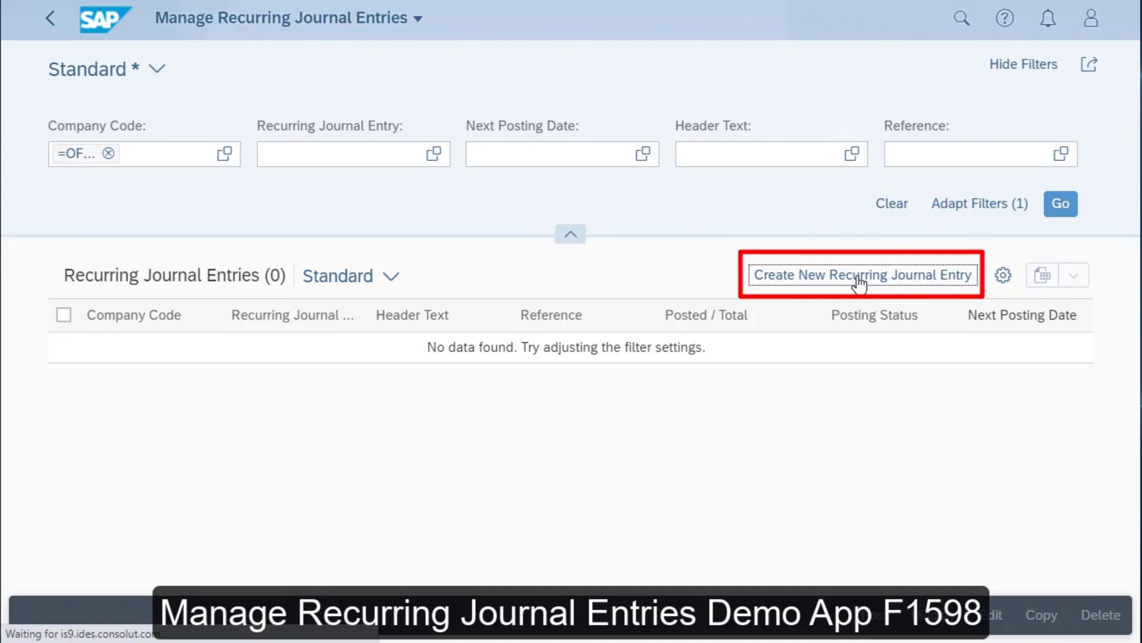
click(860, 276)
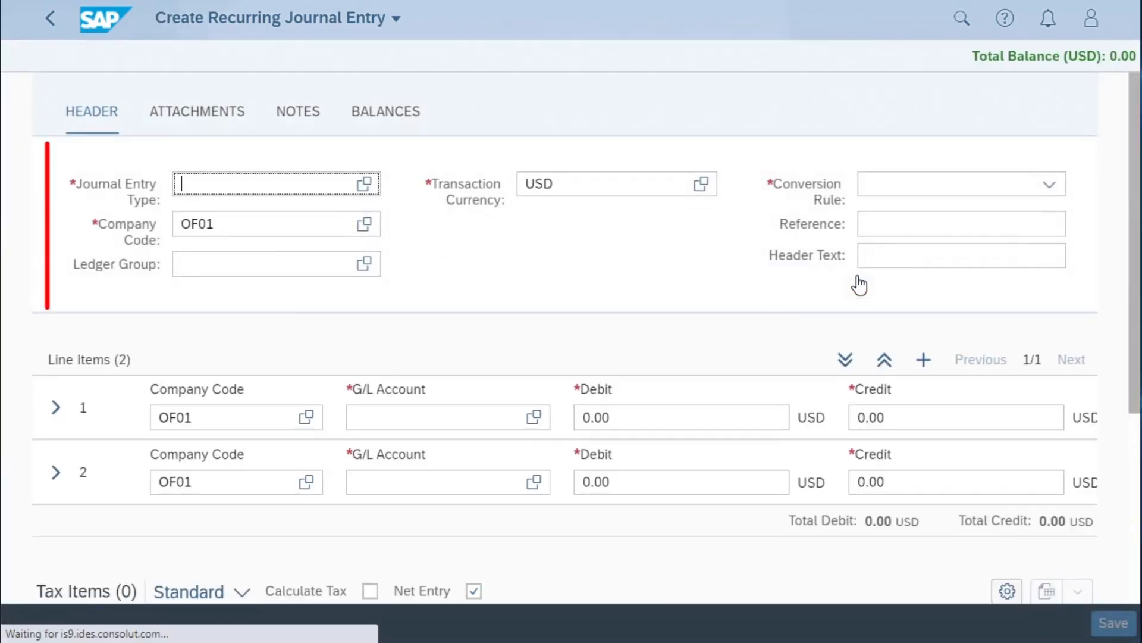
- Fill in the entry header with journal entry type SA, reference INV XXX and header text Insurance Prepayment
text(SA)
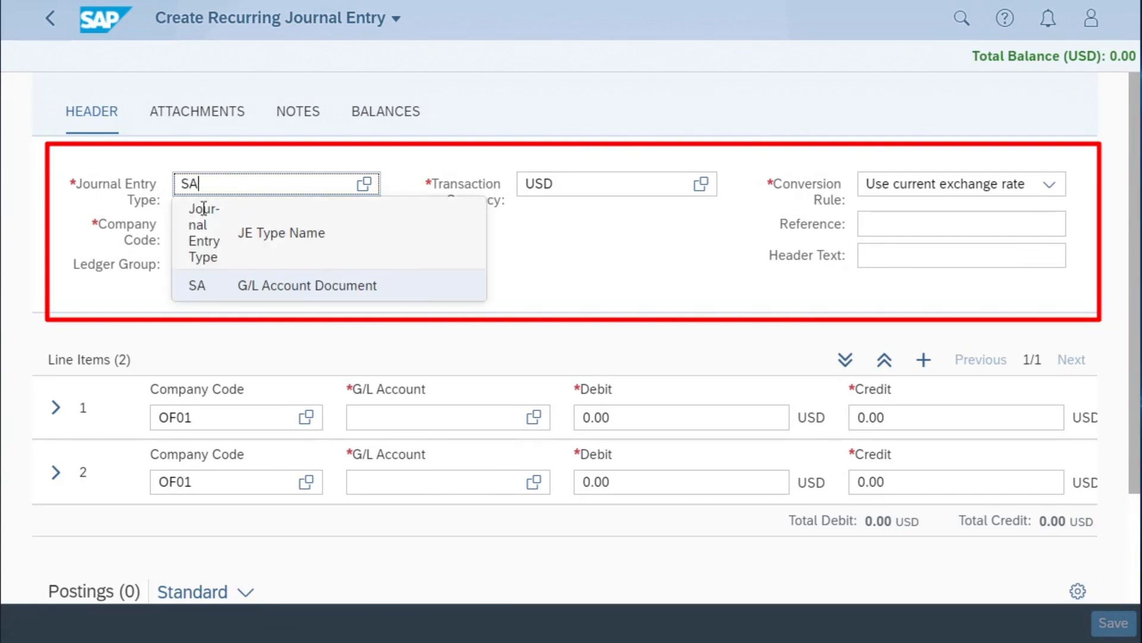
click(209, 286)
click(886, 224)
text(INV)
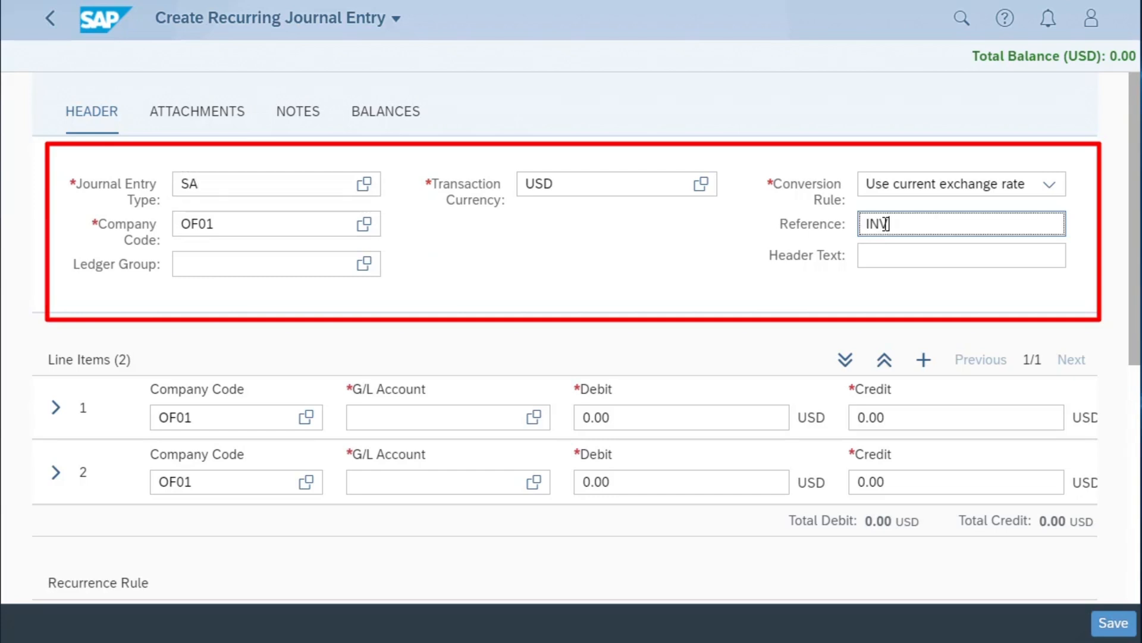
text( xxx)
key(Tab)
text(Insurance Prepayment)
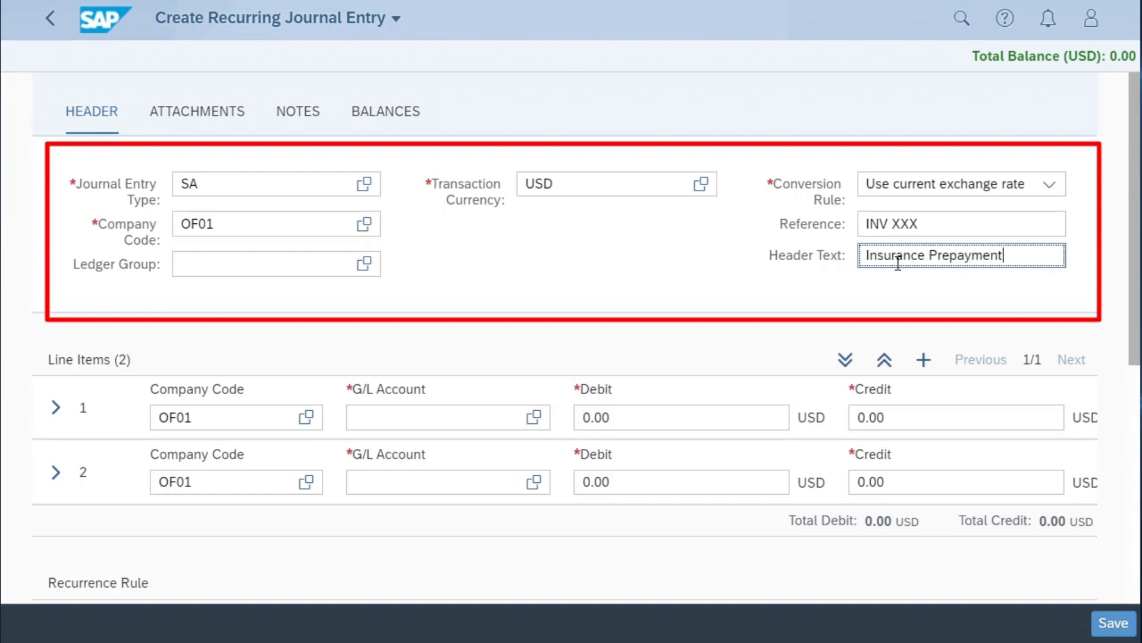
- Assign G/L account 21720000 to the first line item with a credit of 1,000.00 USD
click(424, 412)
text(21720000)
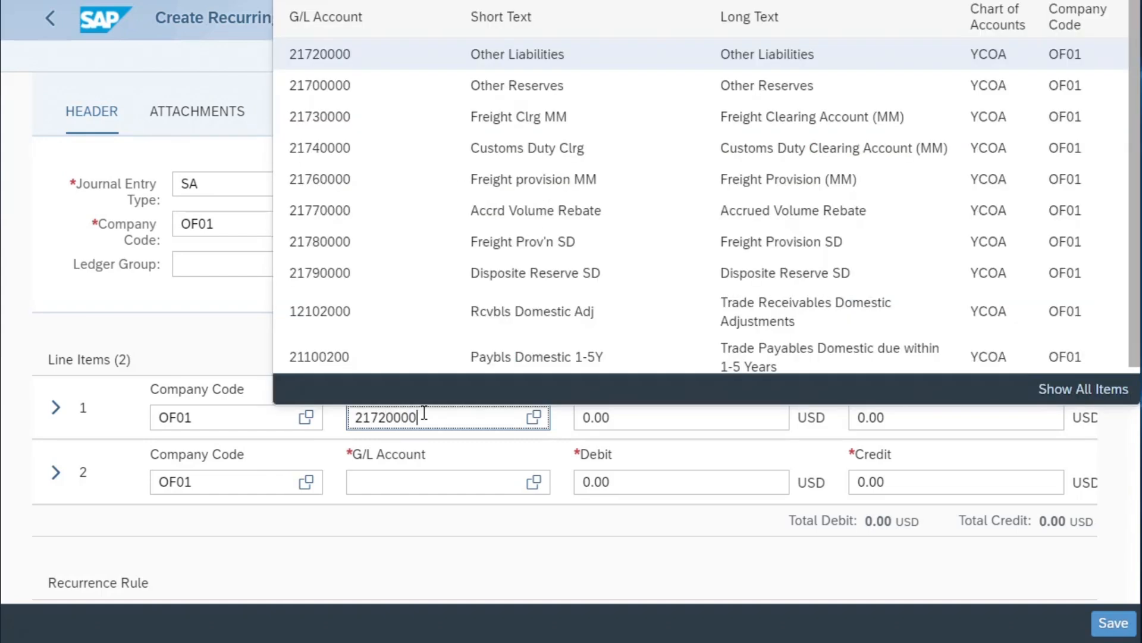
click(308, 61)
click(855, 418)
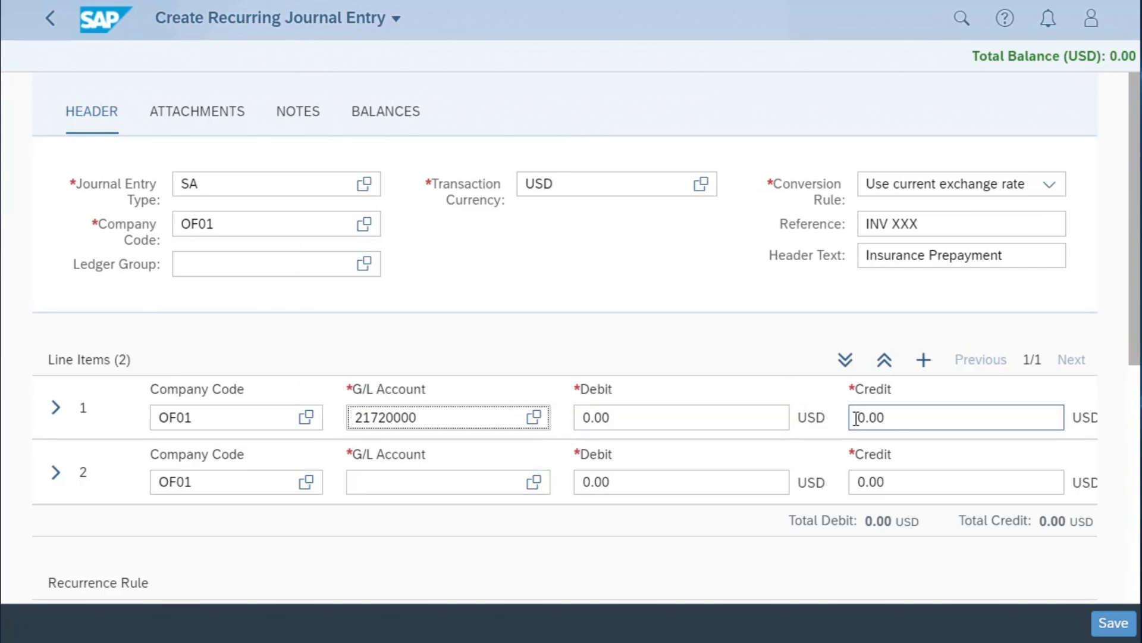
text(100)
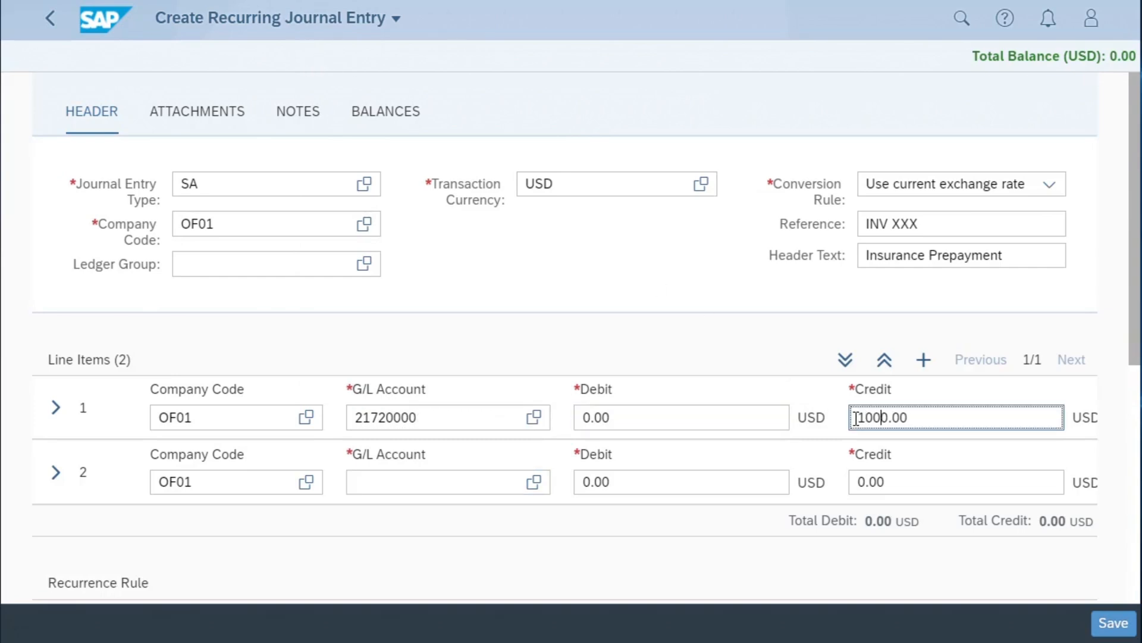
- Assign G/L account 63004000 to the second line item with a debit of 1,000.00 USD
click(387, 476)
text(6304)
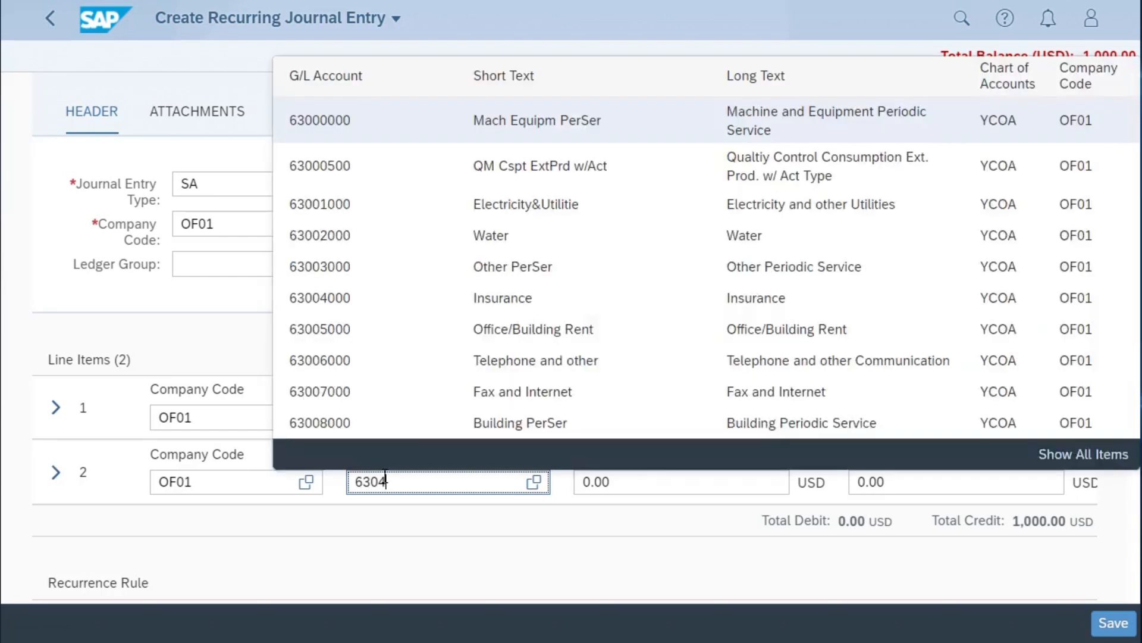
click(306, 113)
click(582, 481)
text(100)
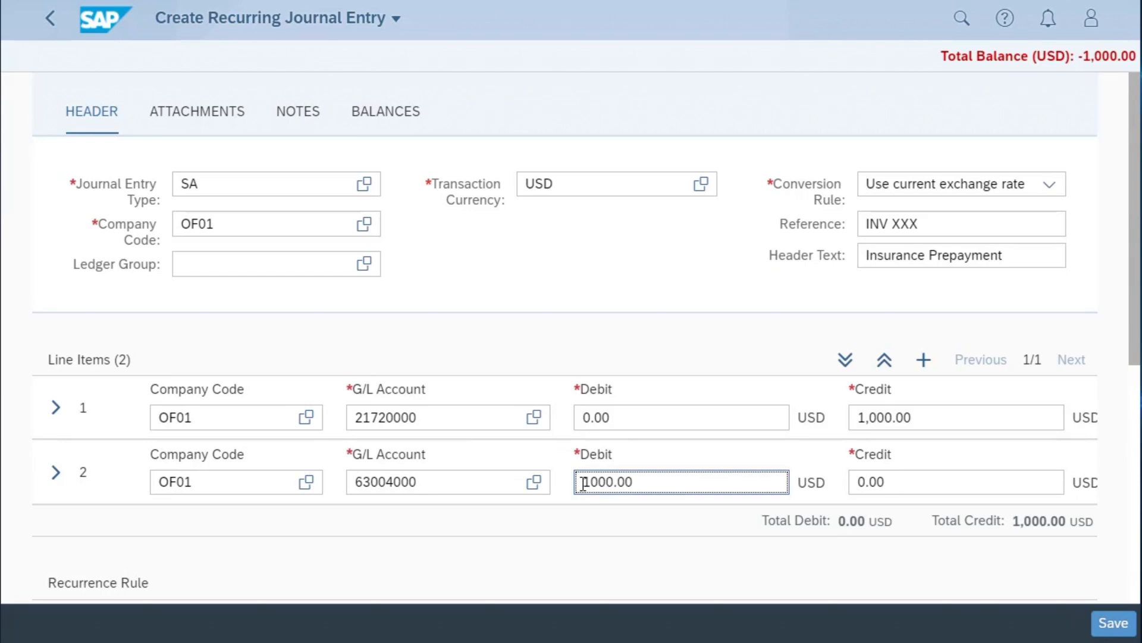
- Expand the second line item's details and assign it to cost center OF011101
click(59, 481)
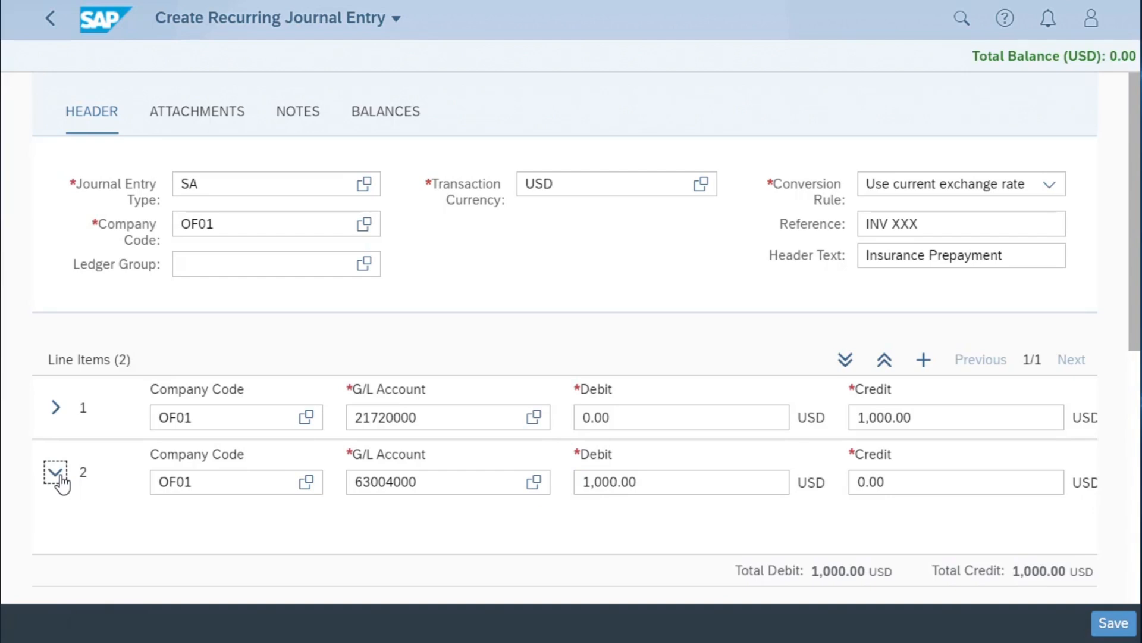
scroll(62, 481, down, 5)
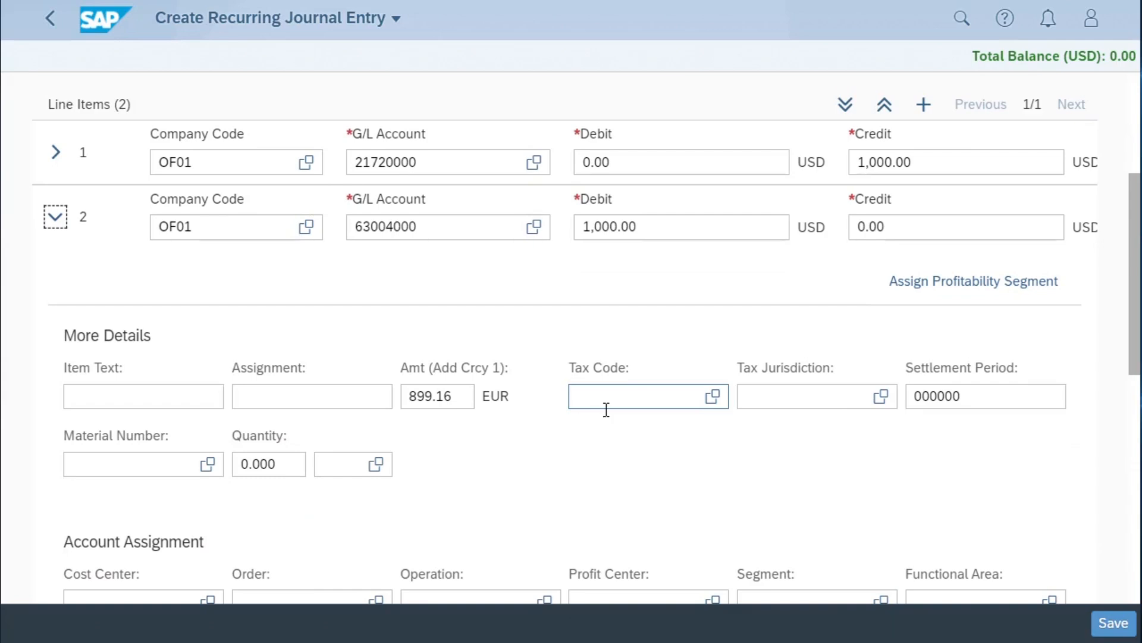
scroll(607, 409, down, 2)
click(137, 507)
text(of011101)
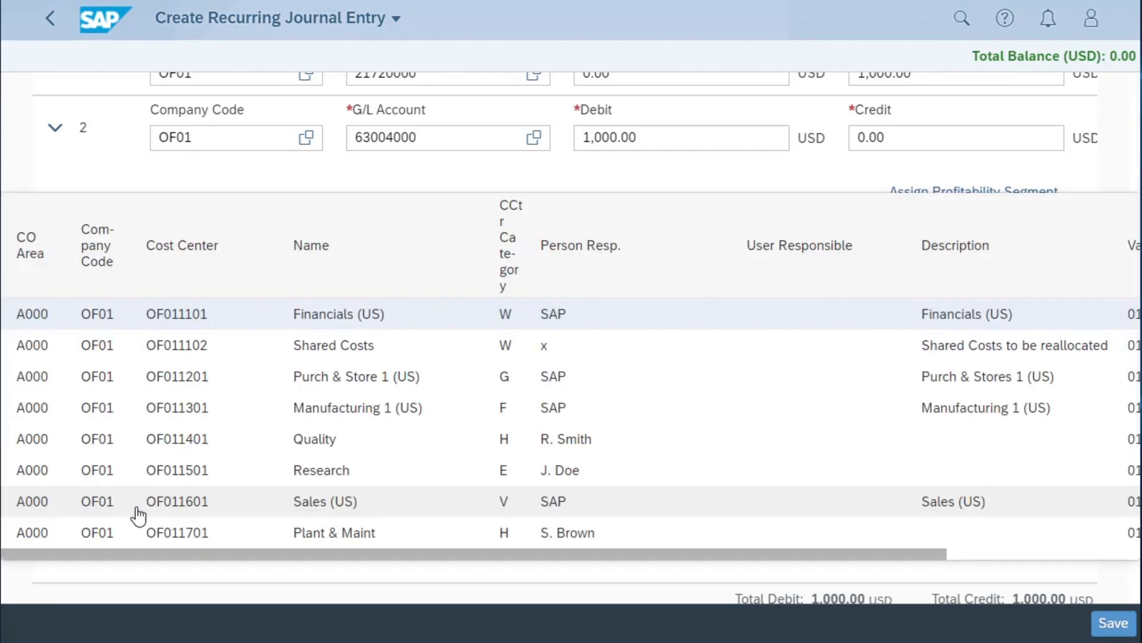
click(162, 320)
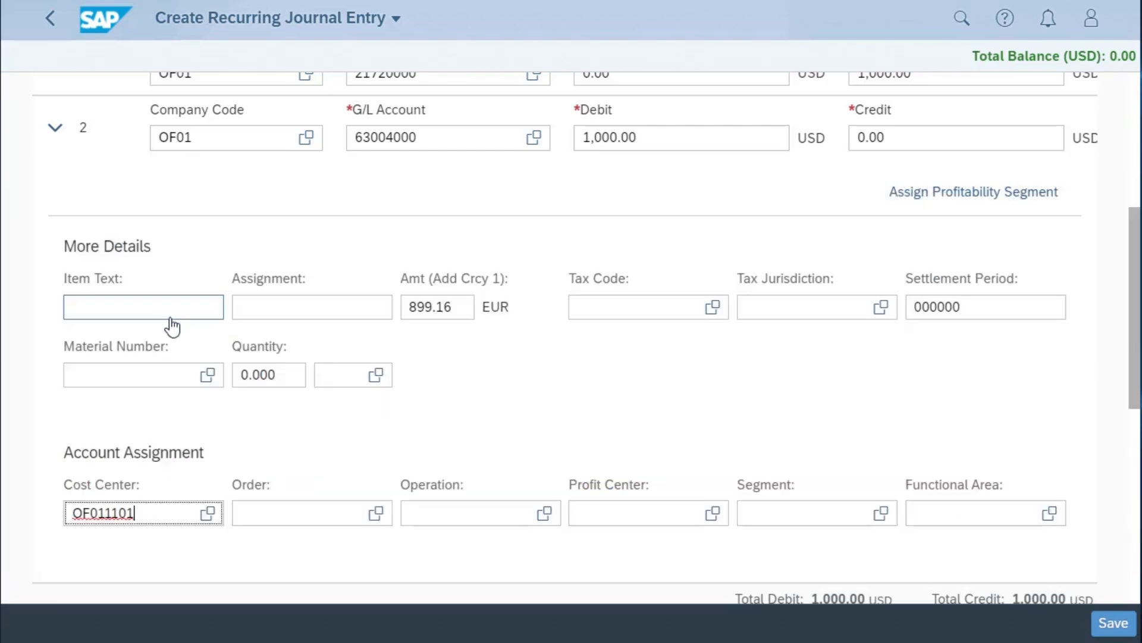
- Review the recurrence rule's settings, including the options for the recurrence pattern and the day of the month
scroll(364, 487, down, 5)
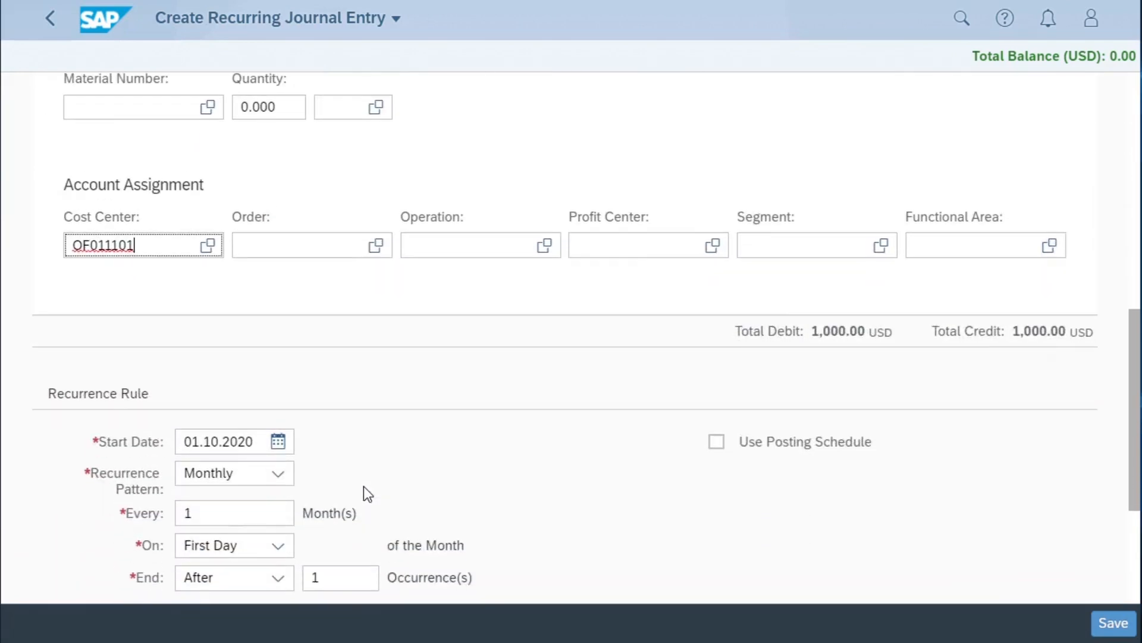
click(278, 475)
click(426, 481)
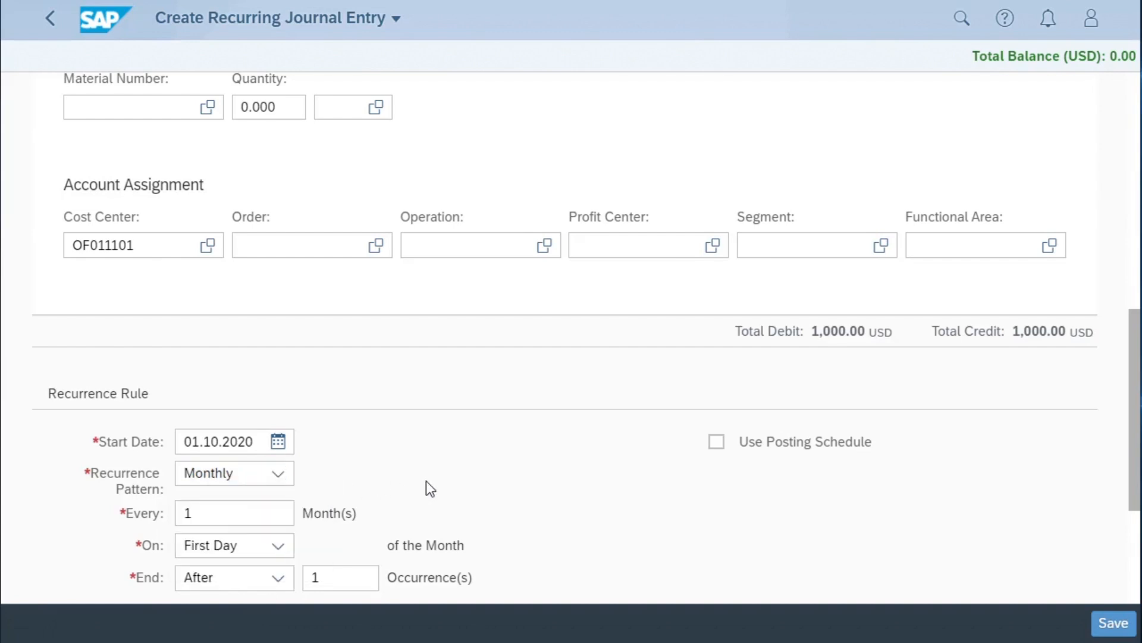
scroll(426, 481, down, 2)
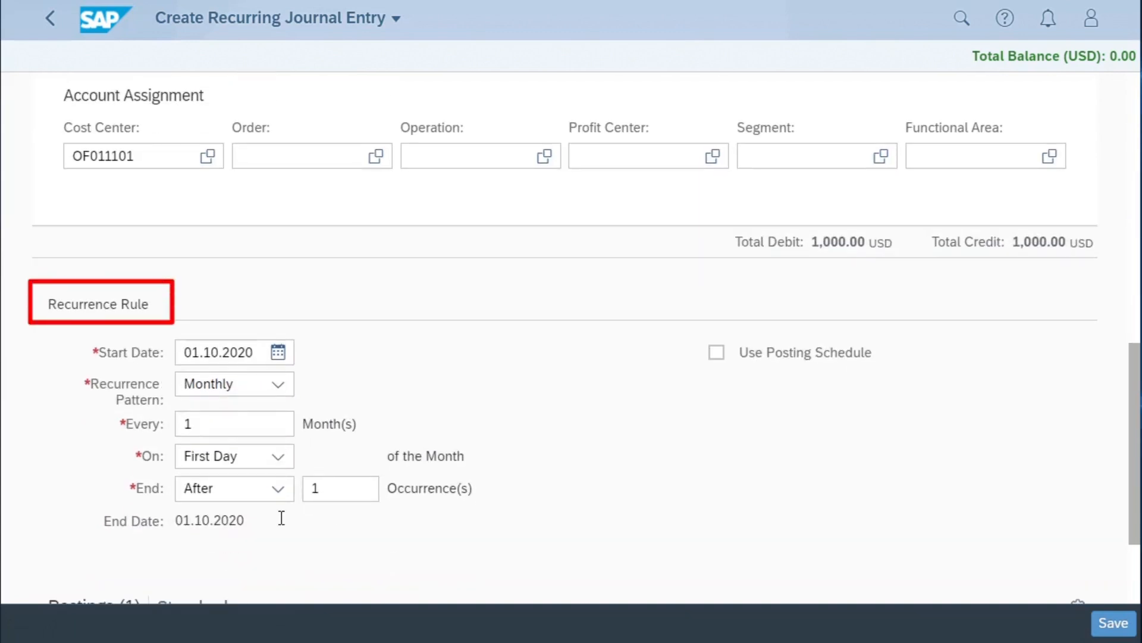
click(277, 458)
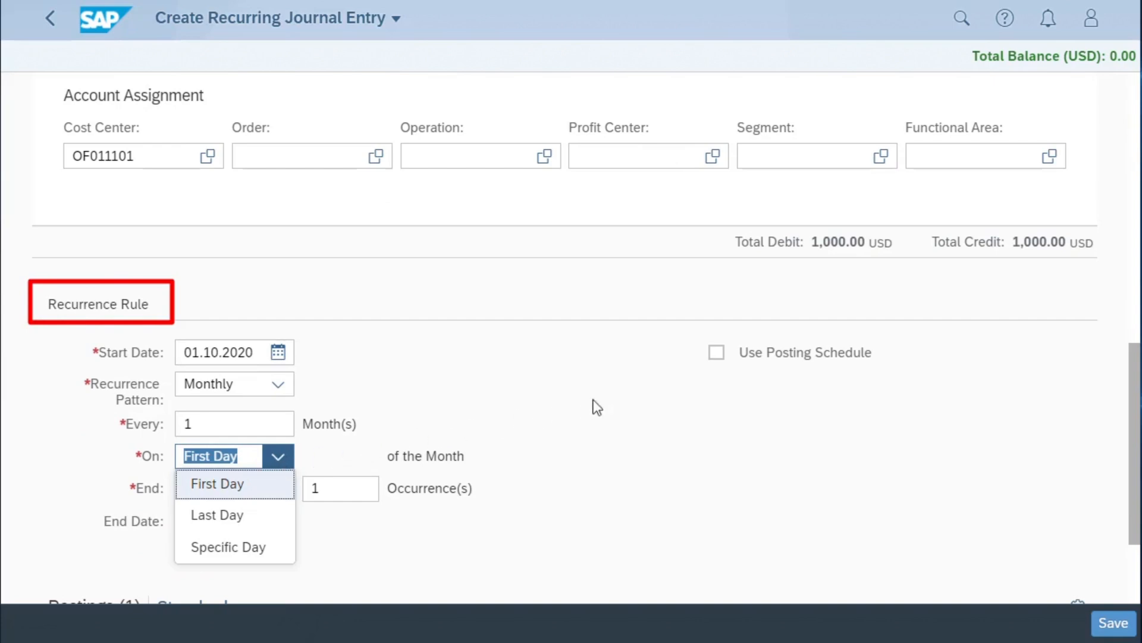
click(612, 397)
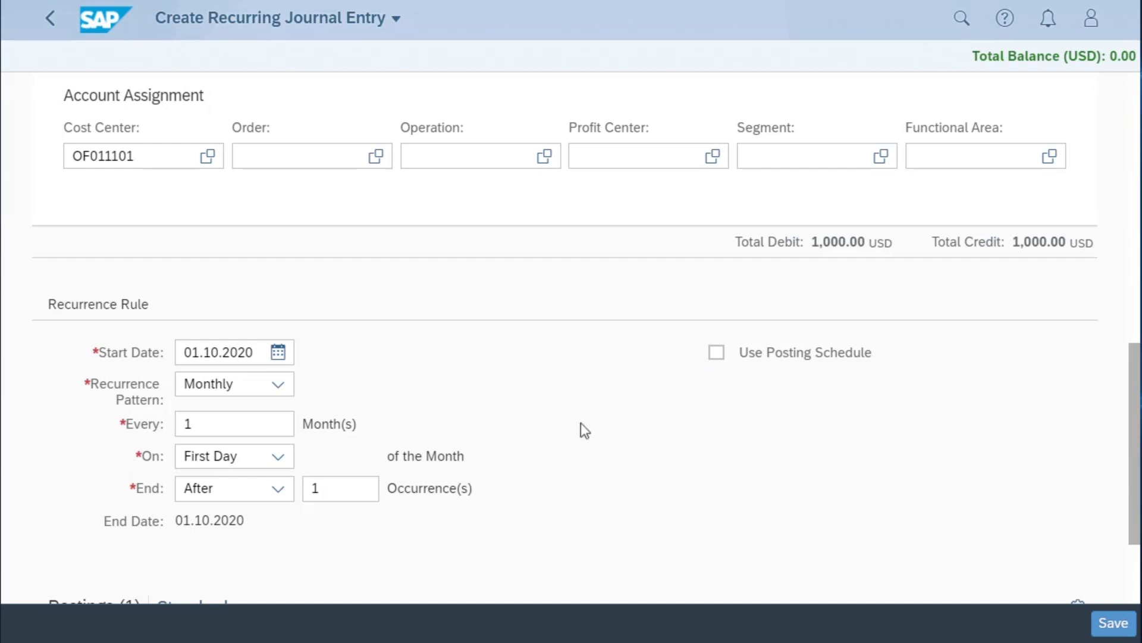
- Save the recurring journal entry and acknowledge the confirmation
scroll(555, 438, down, 3)
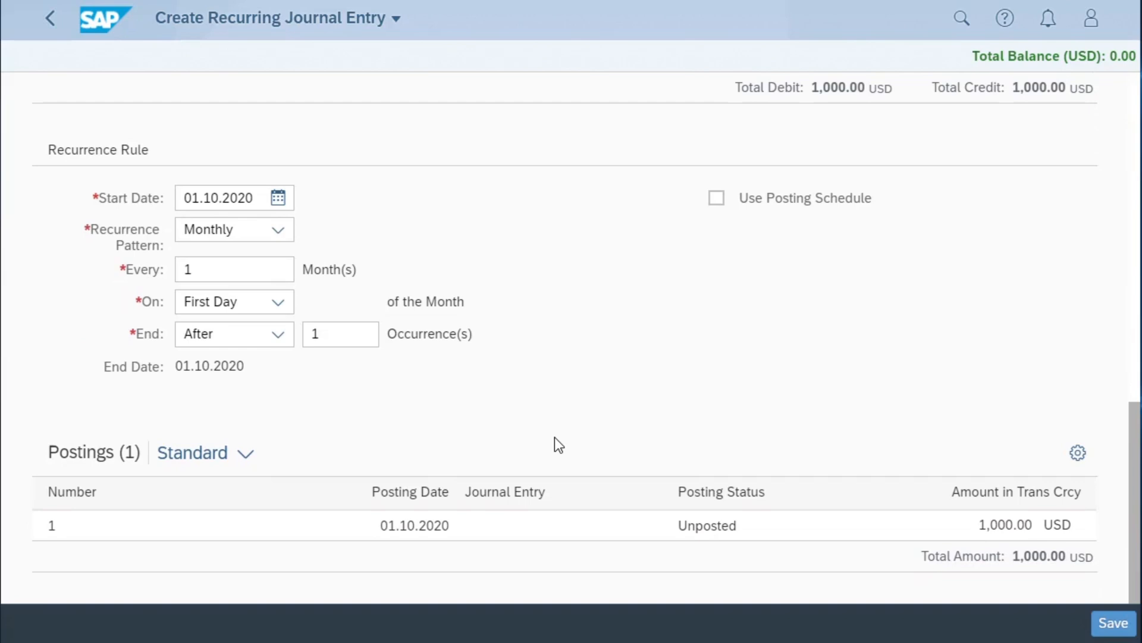
click(1116, 625)
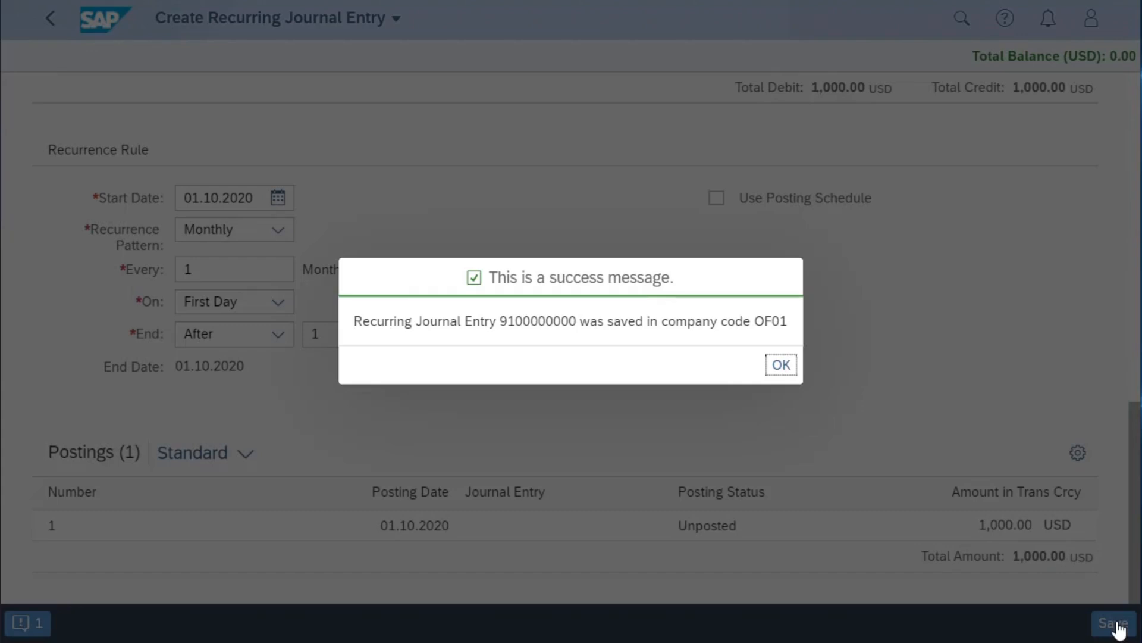
click(780, 364)
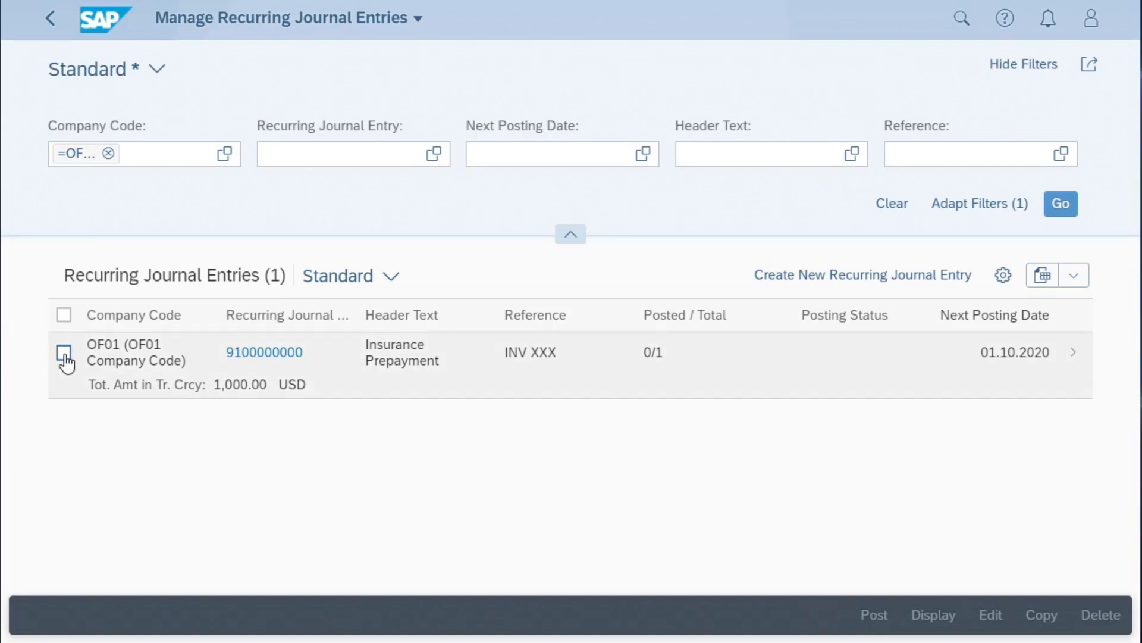
- Post the Insurance Prepayment recurring journal entry up to 01.10.2020 without a specific posting date
click(63, 354)
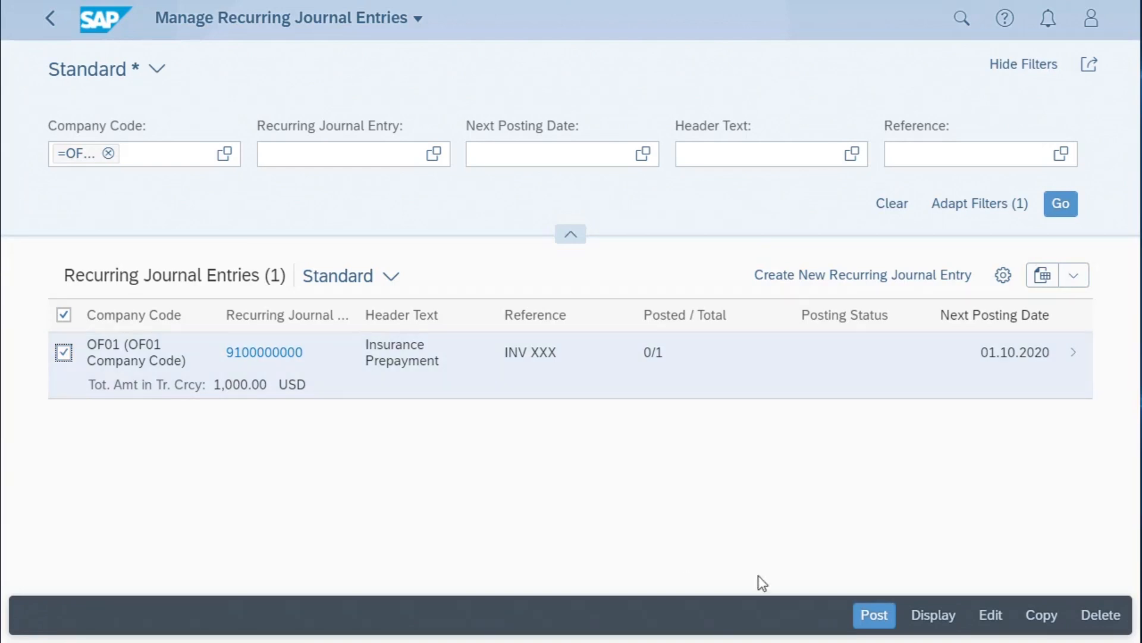
click(874, 615)
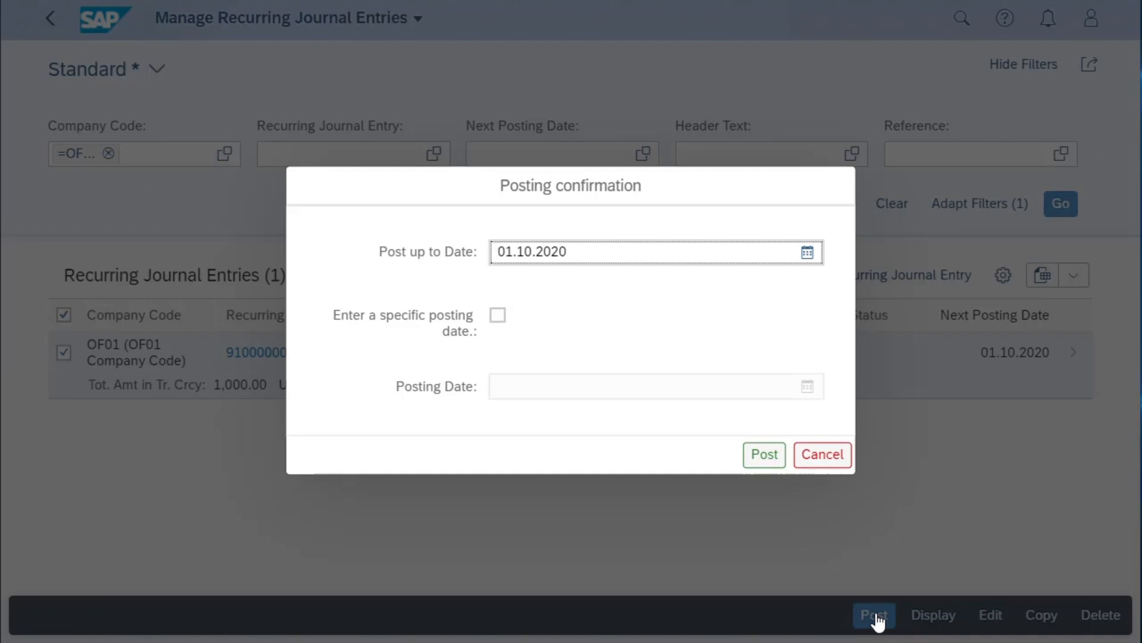
click(764, 458)
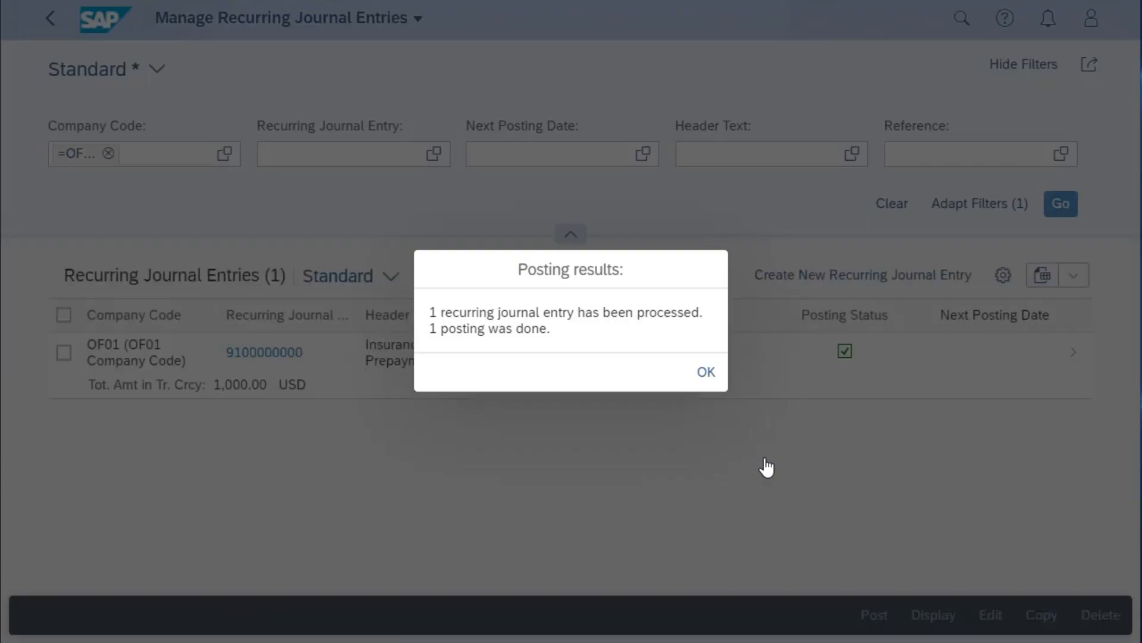
- Close the posting results and open the Insurance Prepayment entry to examine its line items, recurrence rule and postings
click(709, 375)
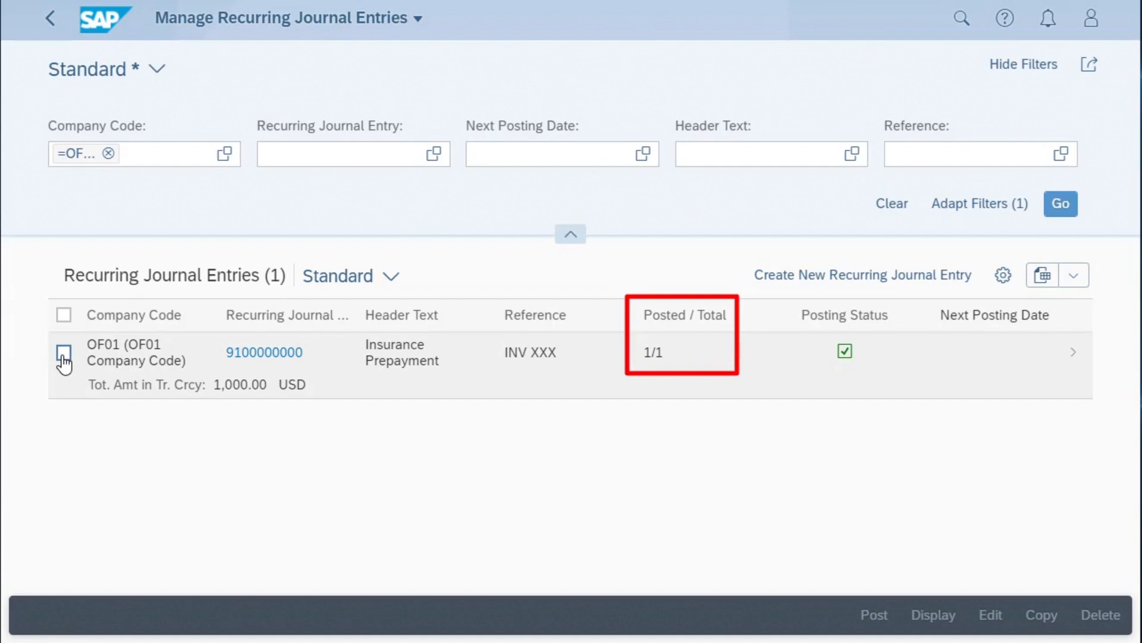
click(64, 355)
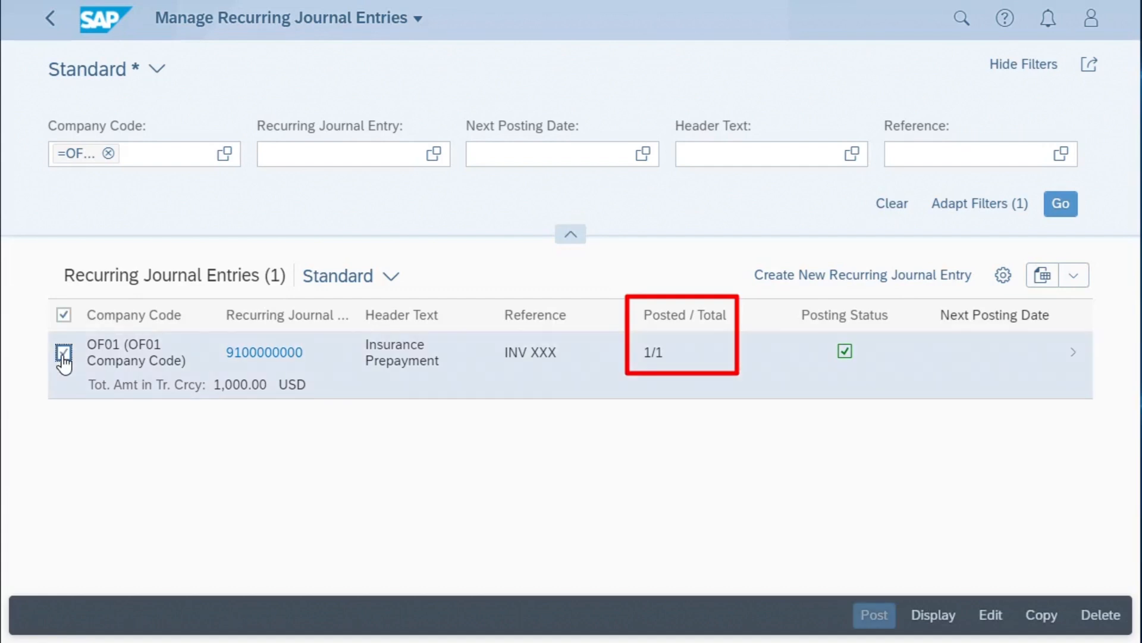
click(63, 355)
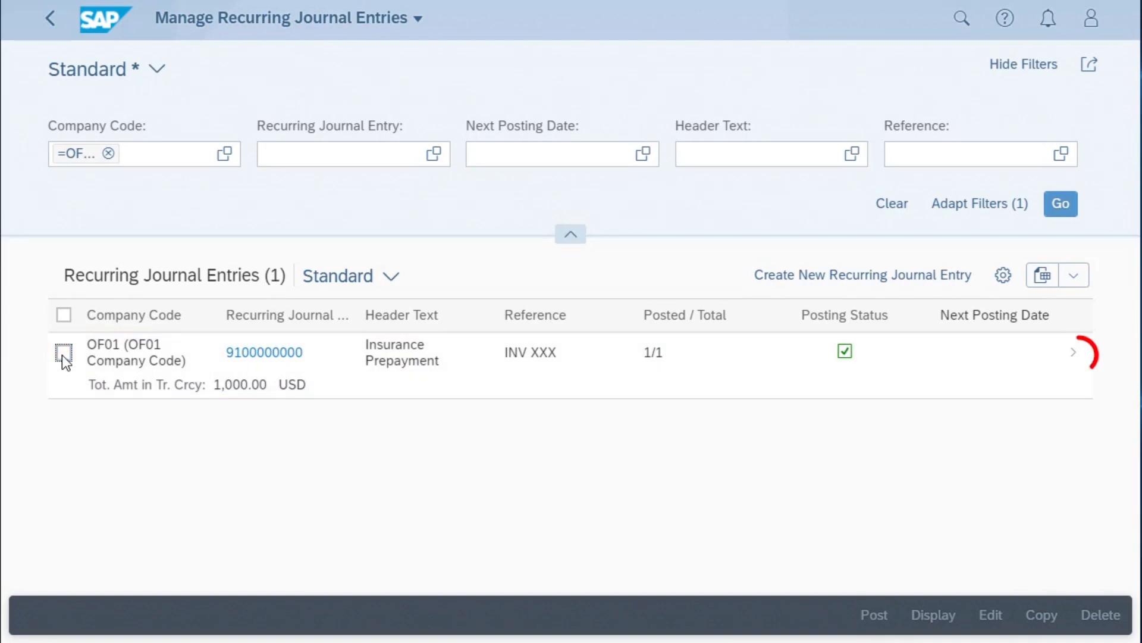
click(1075, 355)
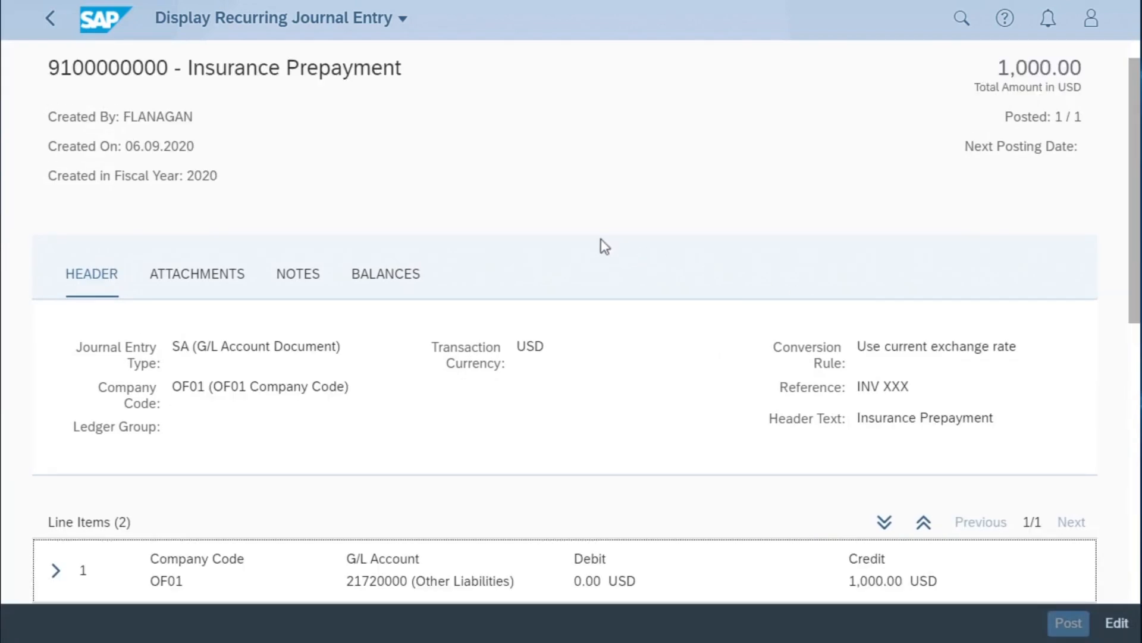
scroll(584, 241, down, 3)
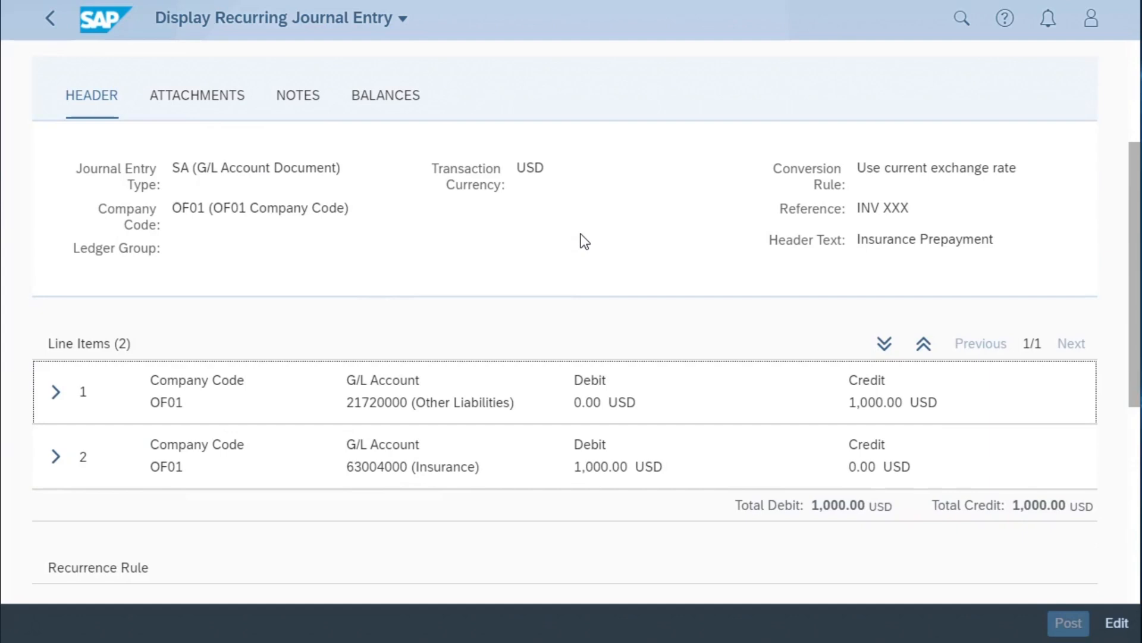
scroll(584, 241, down, 7)
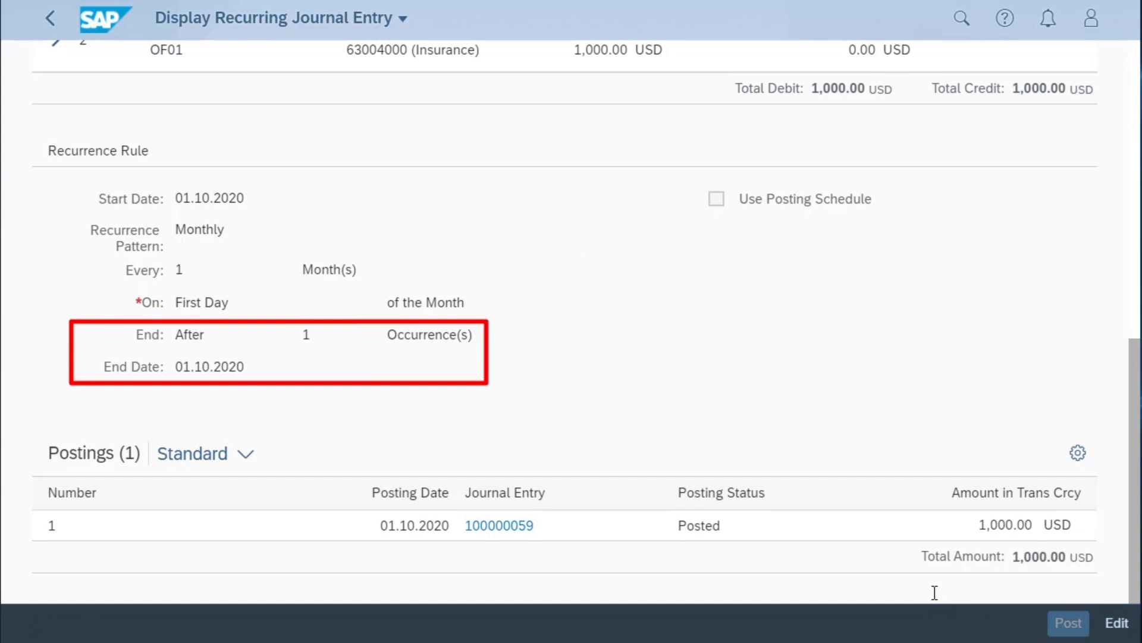
- Edit the recurring entry so it ends after 12 occurrences, save it and acknowledge the confirmation
click(1118, 624)
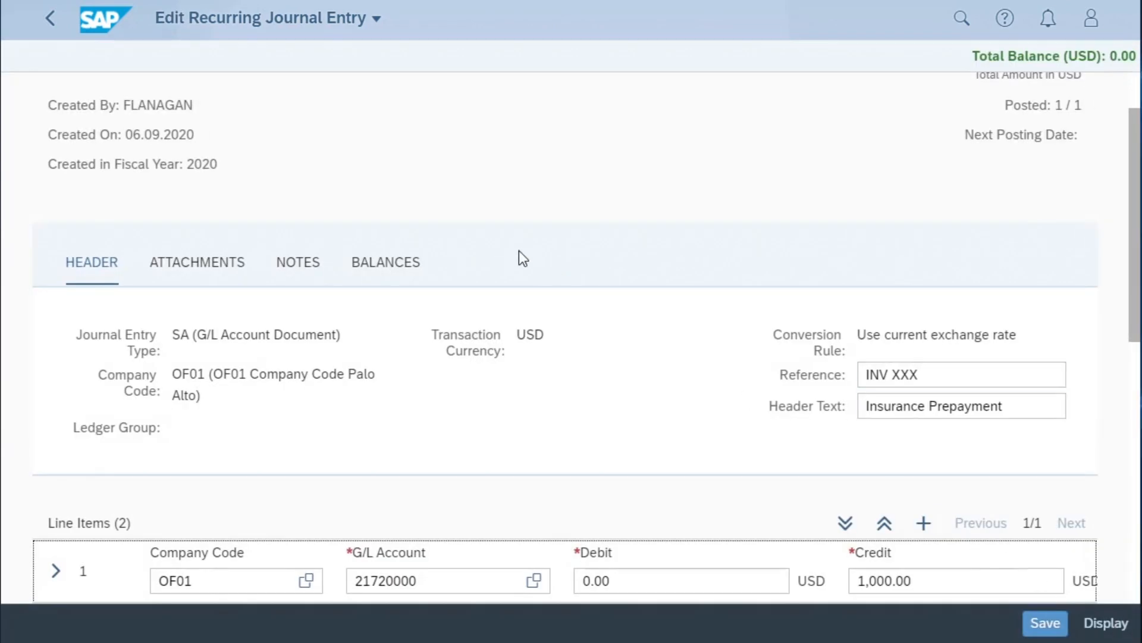
scroll(519, 251, down, 10)
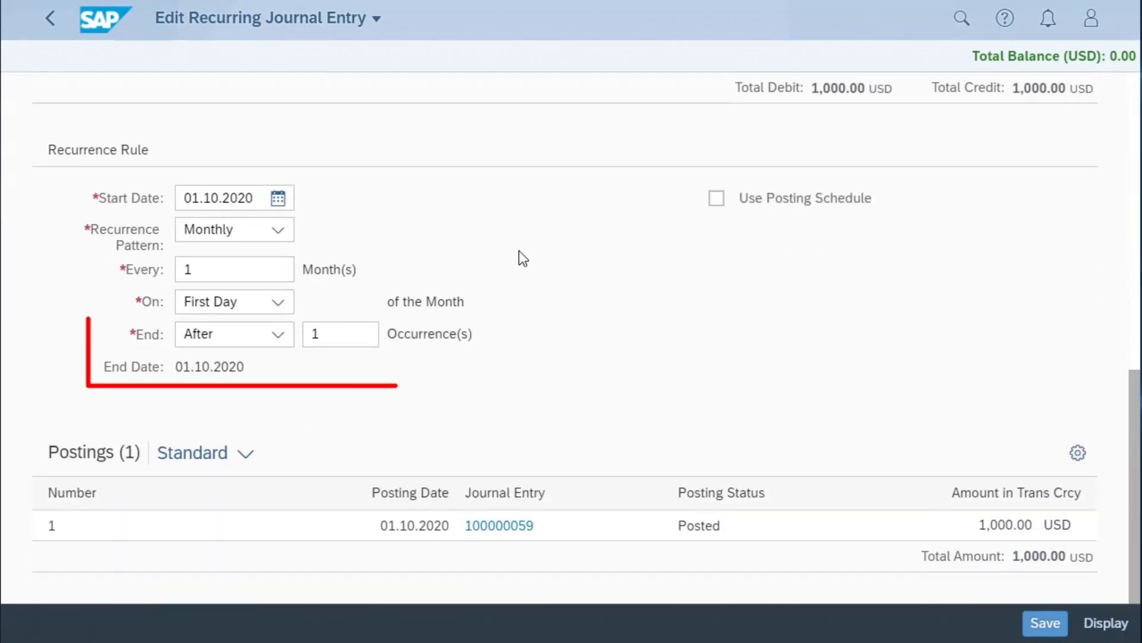
click(339, 337)
text(2)
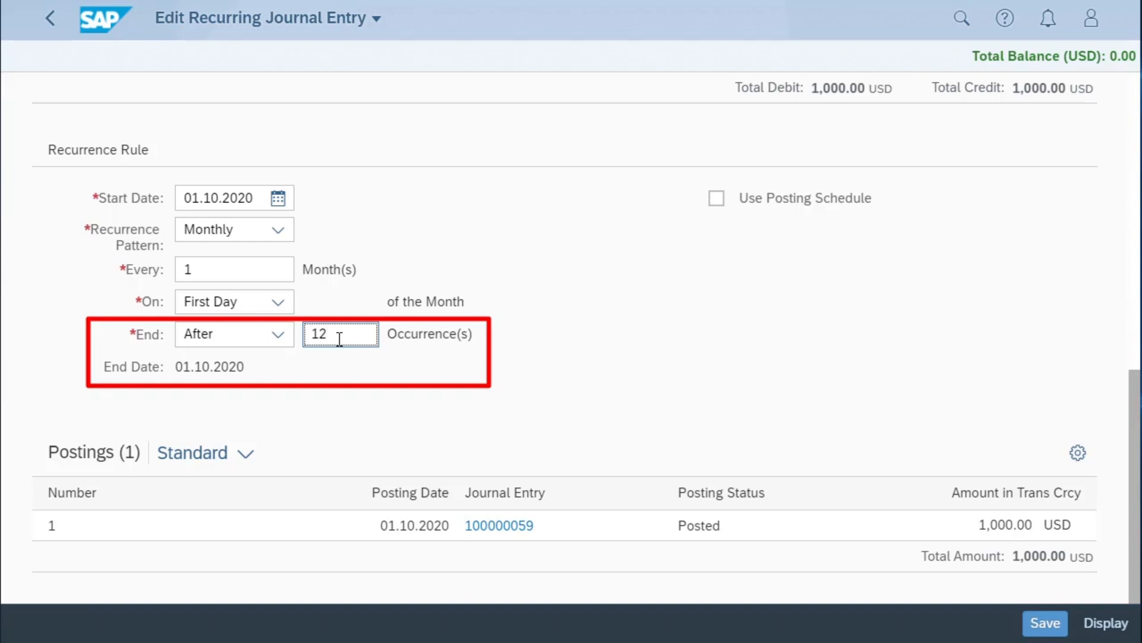
click(1054, 626)
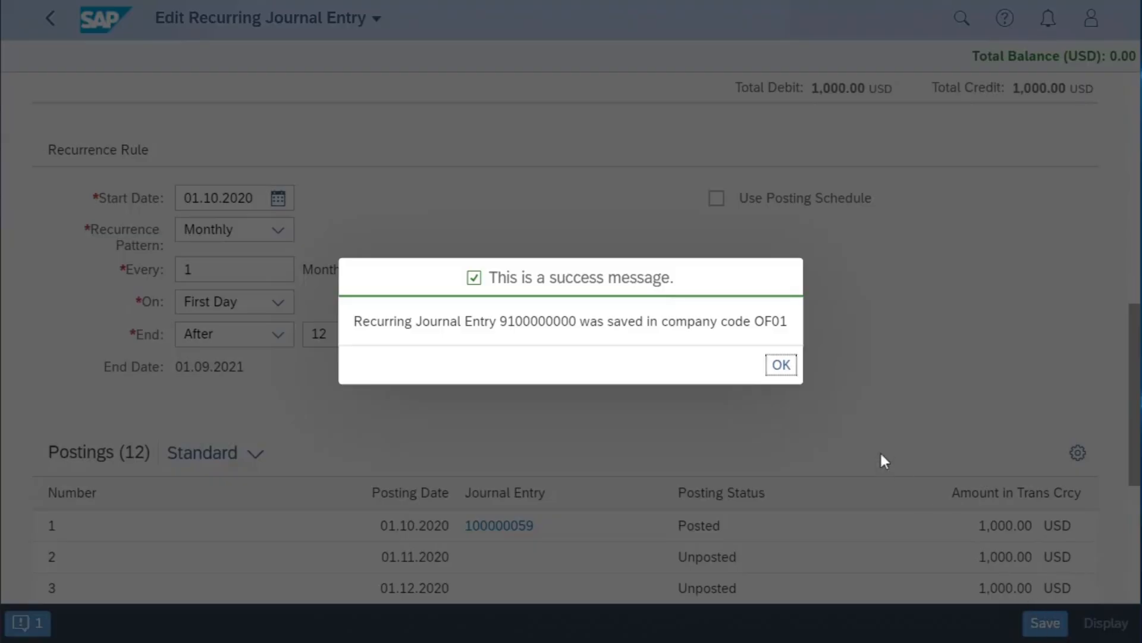
click(783, 364)
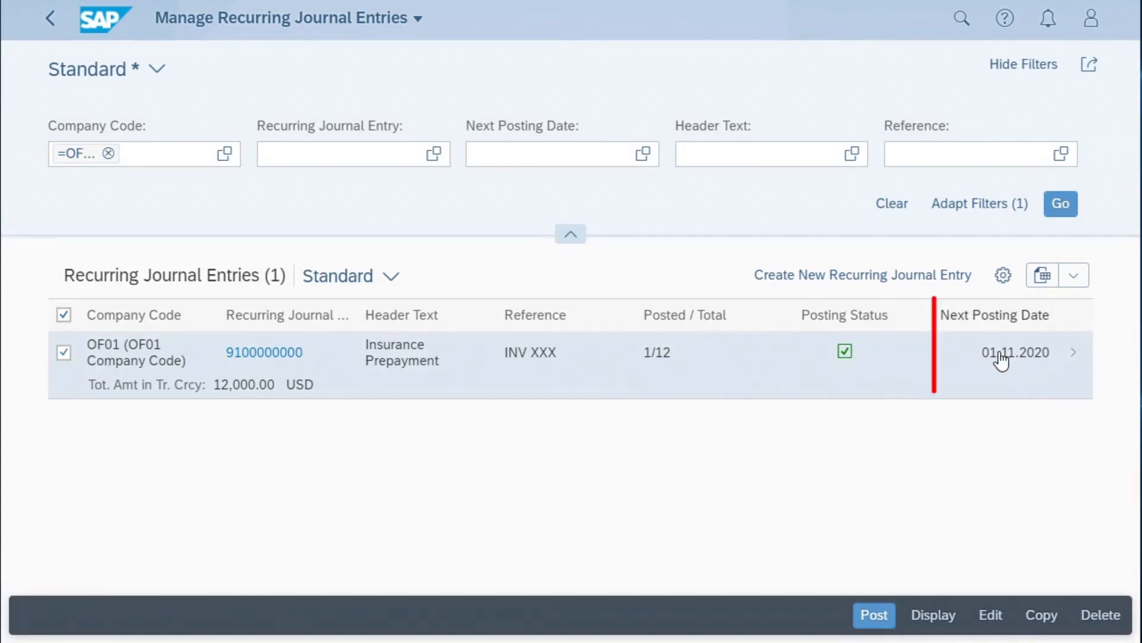
- Post the Insurance Prepayment entry up to 01.11.2020 without a specific posting date and close the posting results
click(875, 615)
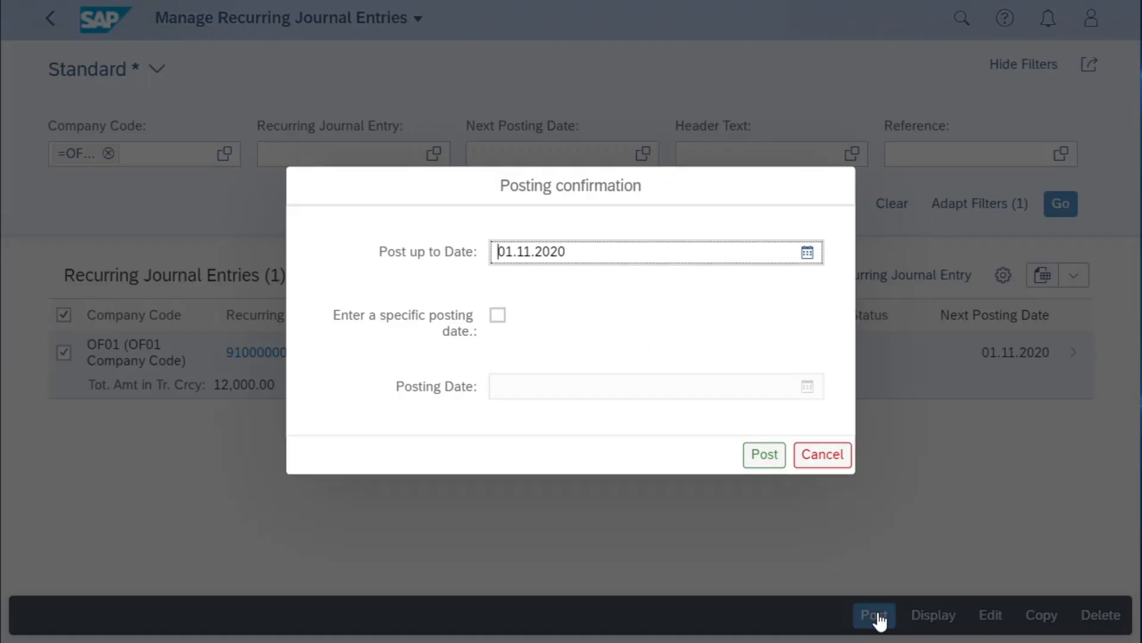
click(759, 459)
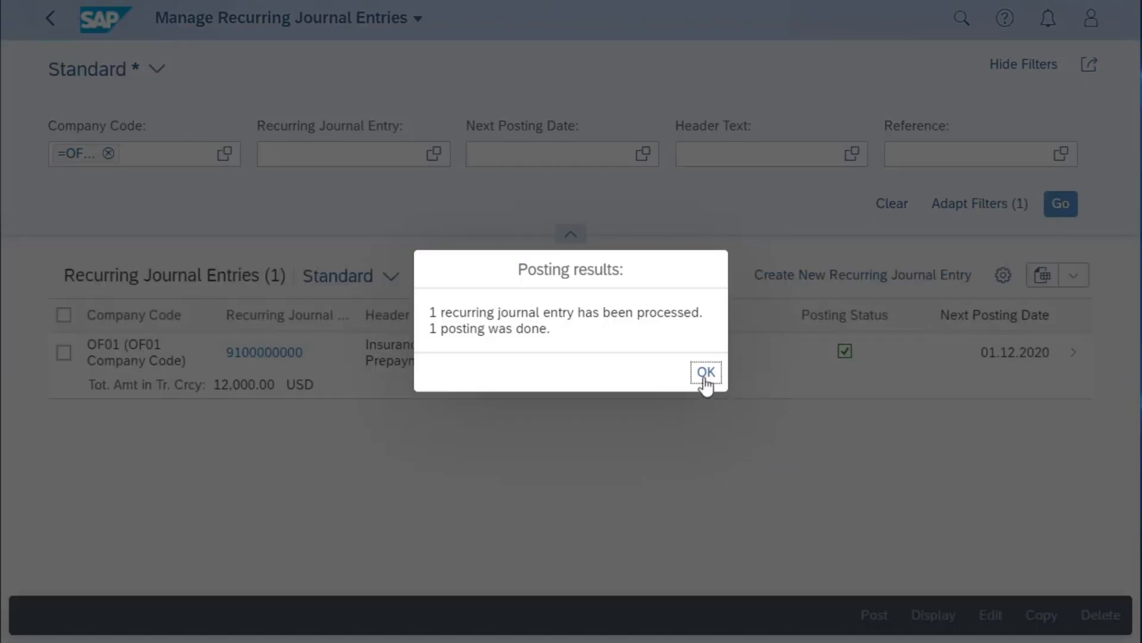
click(705, 375)
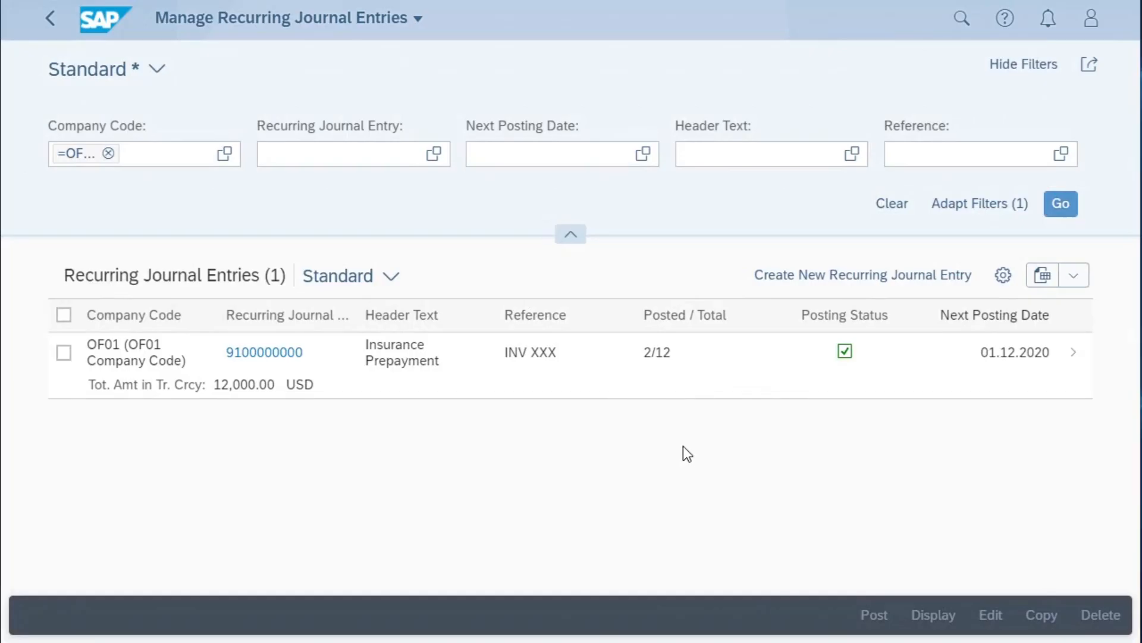
- Display the Insurance Prepayment entry's details and post it from there up to 01.12.2020 without a specific posting date
click(1071, 357)
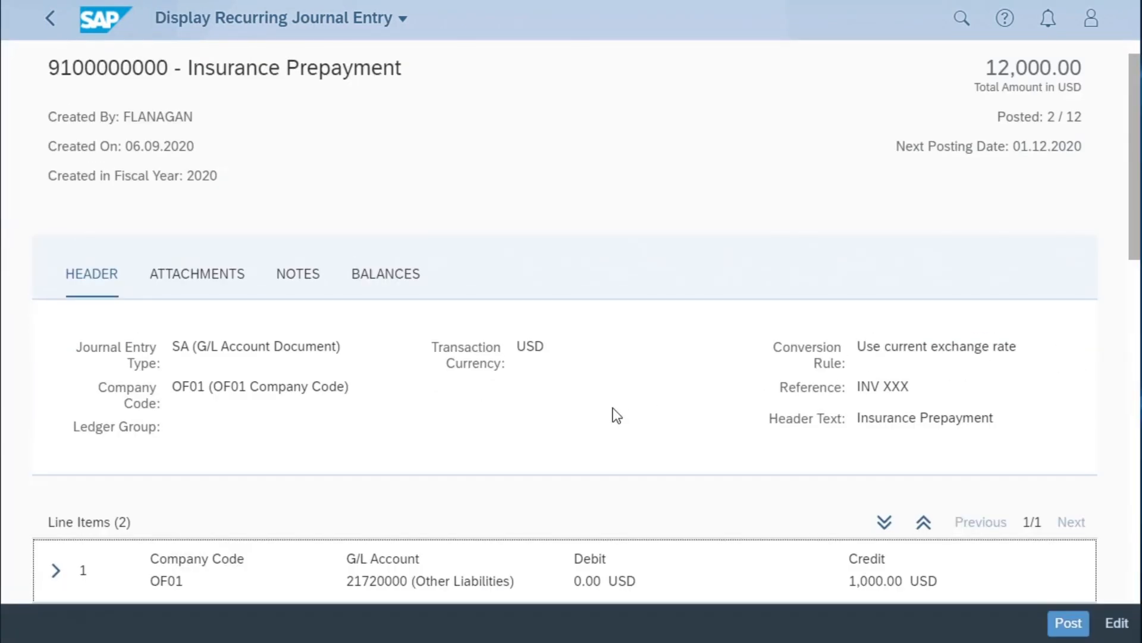
scroll(616, 414, down, 6)
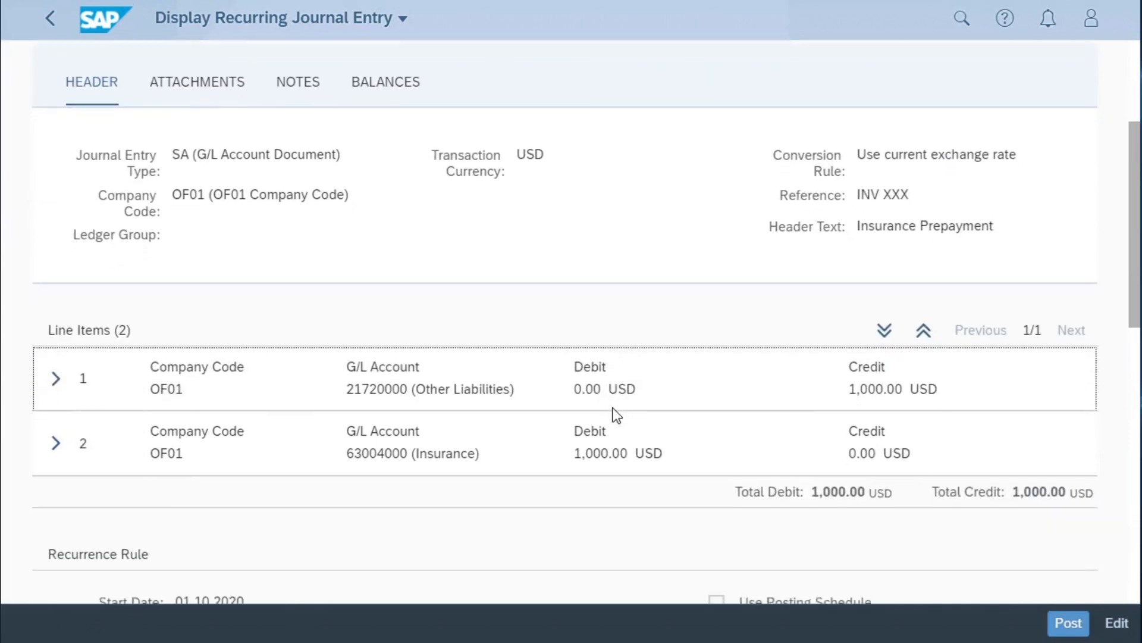
scroll(616, 415, down, 7)
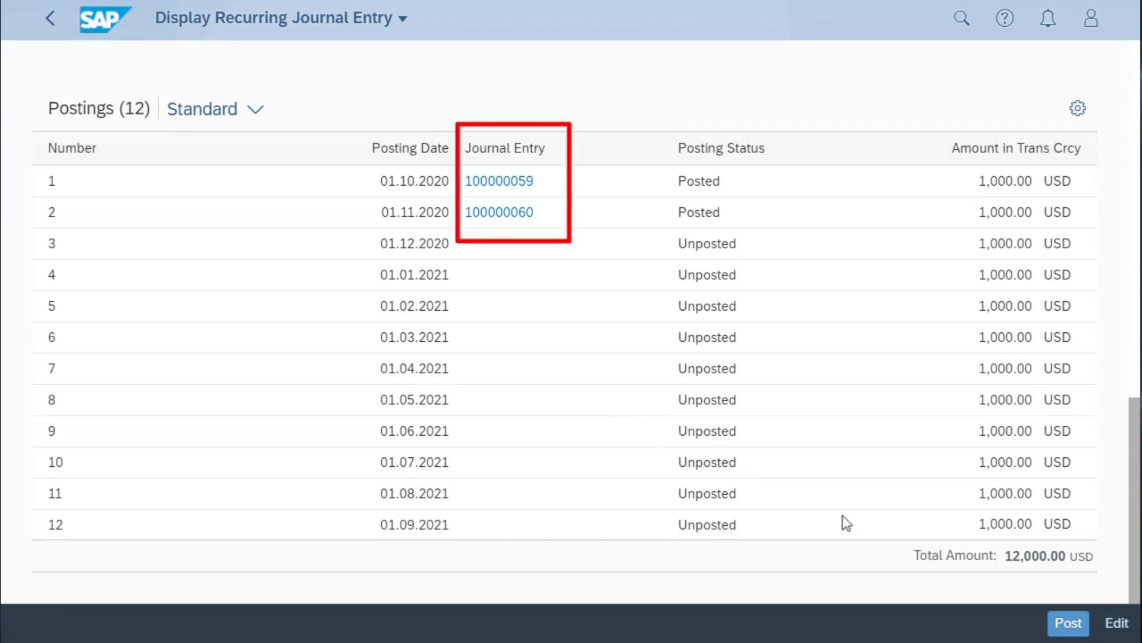
click(1071, 625)
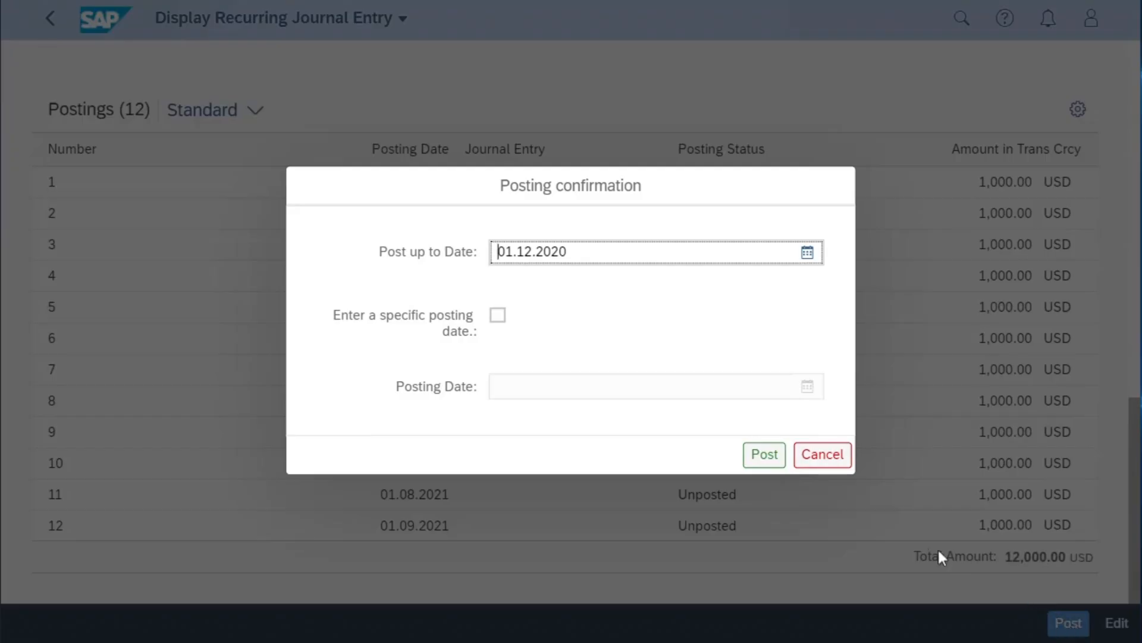
click(768, 455)
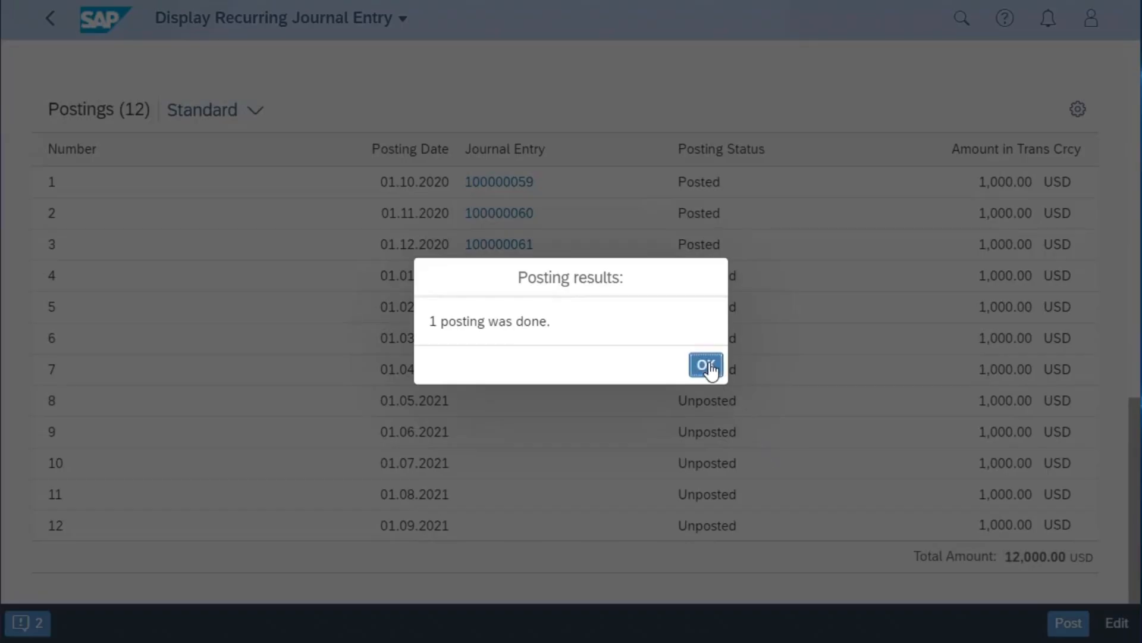
click(706, 365)
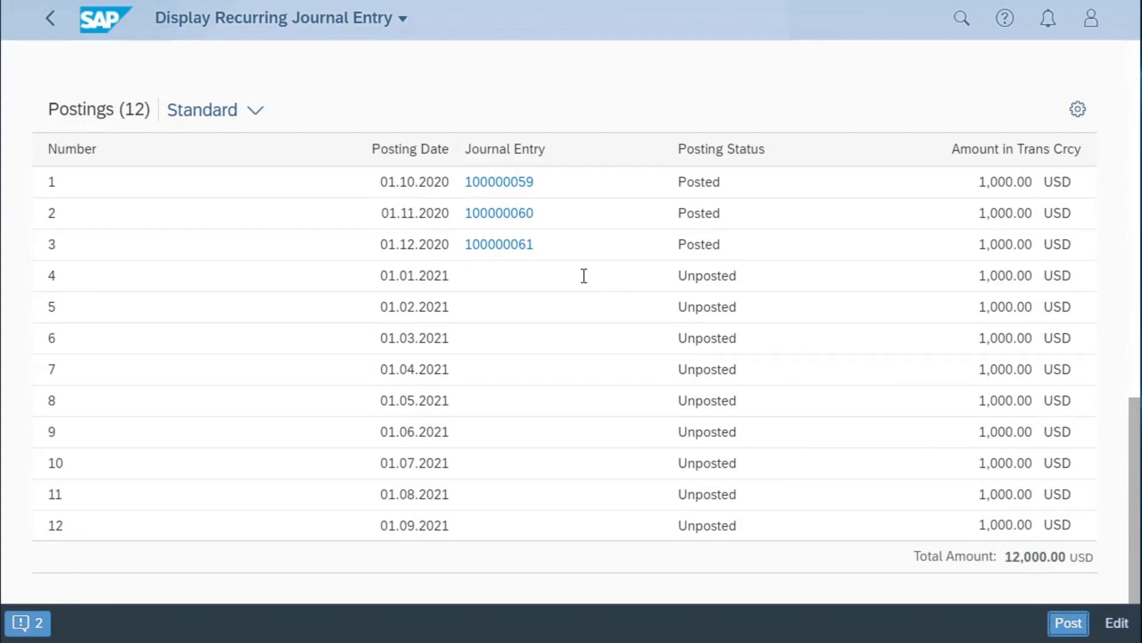
- Open the journal entry posted on 01.10.2020, examine its header and line items, and return to the recurring entries list
click(503, 182)
click(605, 210)
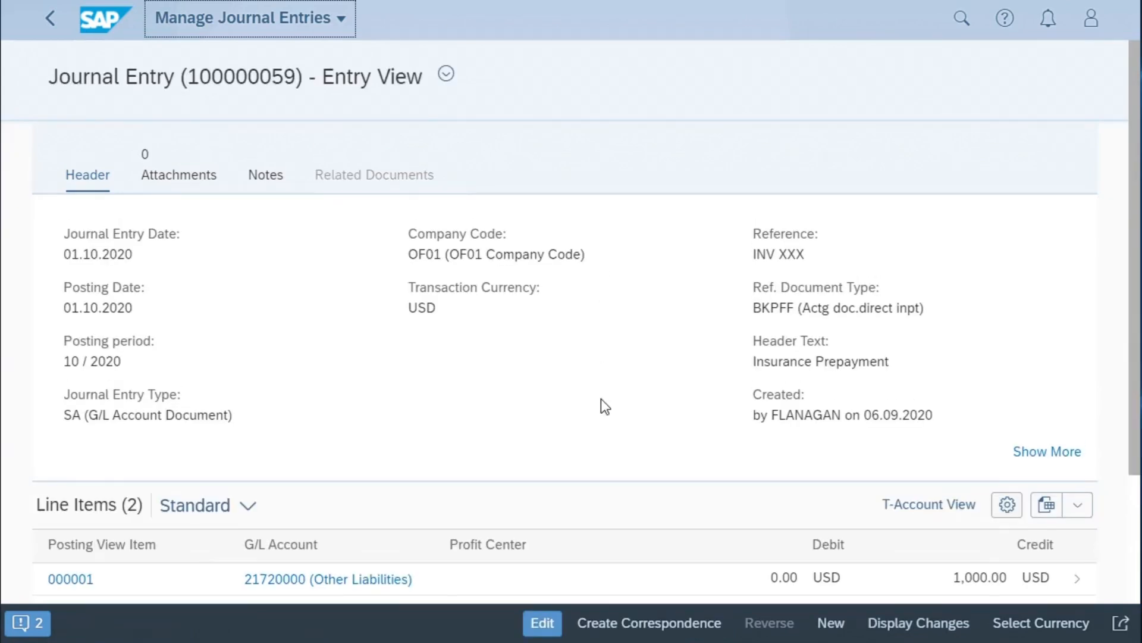
scroll(604, 406, down, 2)
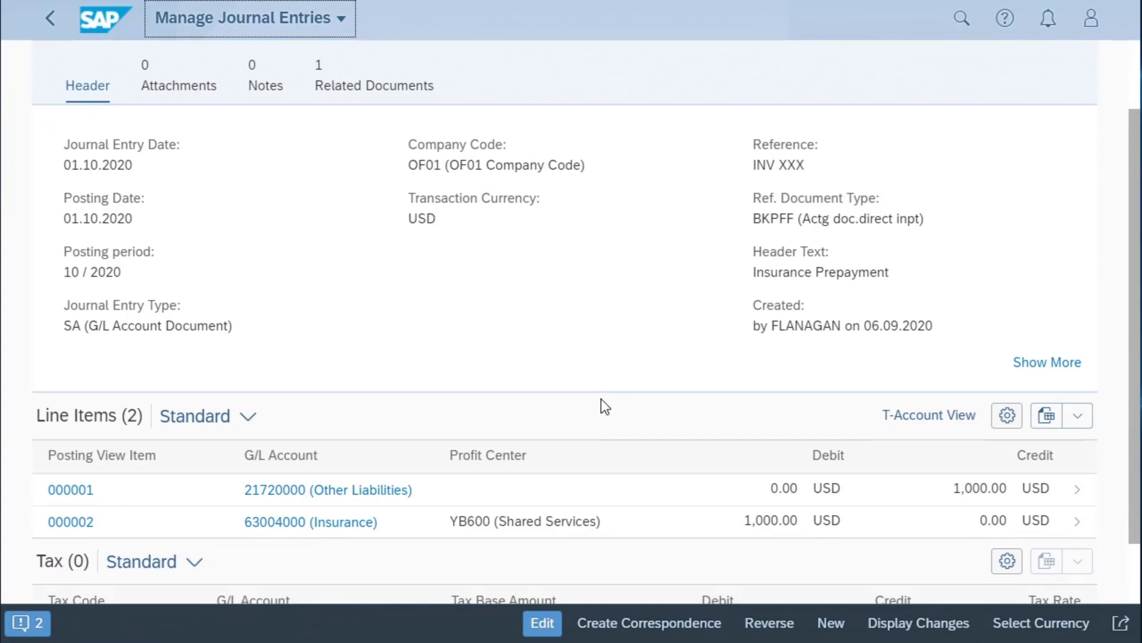
scroll(601, 399, down, 2)
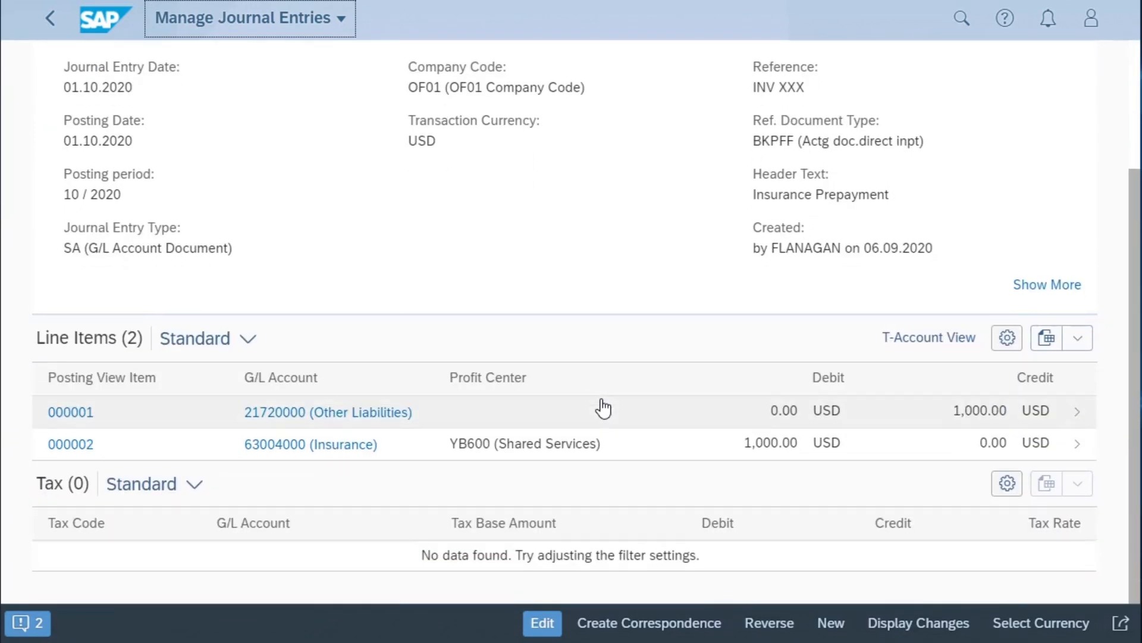
scroll(604, 408, up, 4)
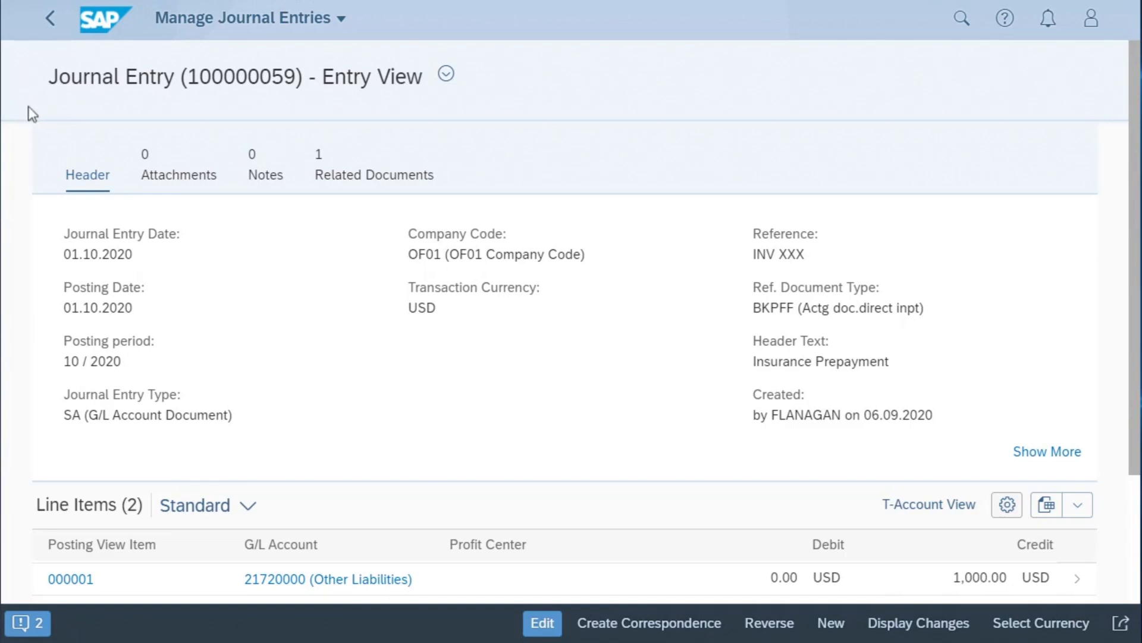
click(59, 25)
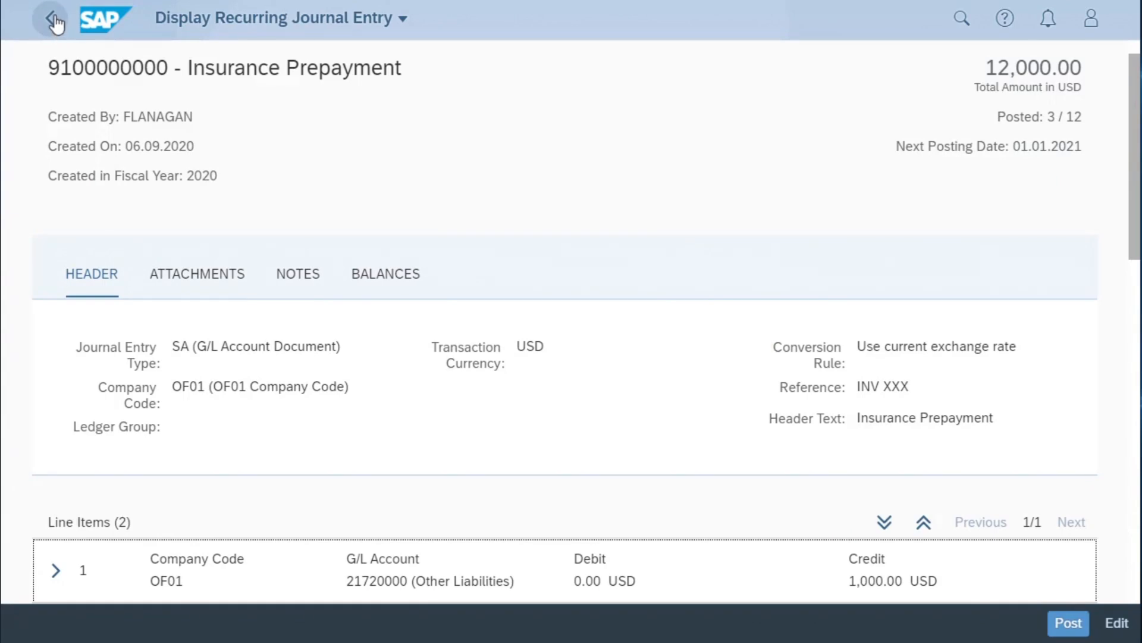
click(53, 22)
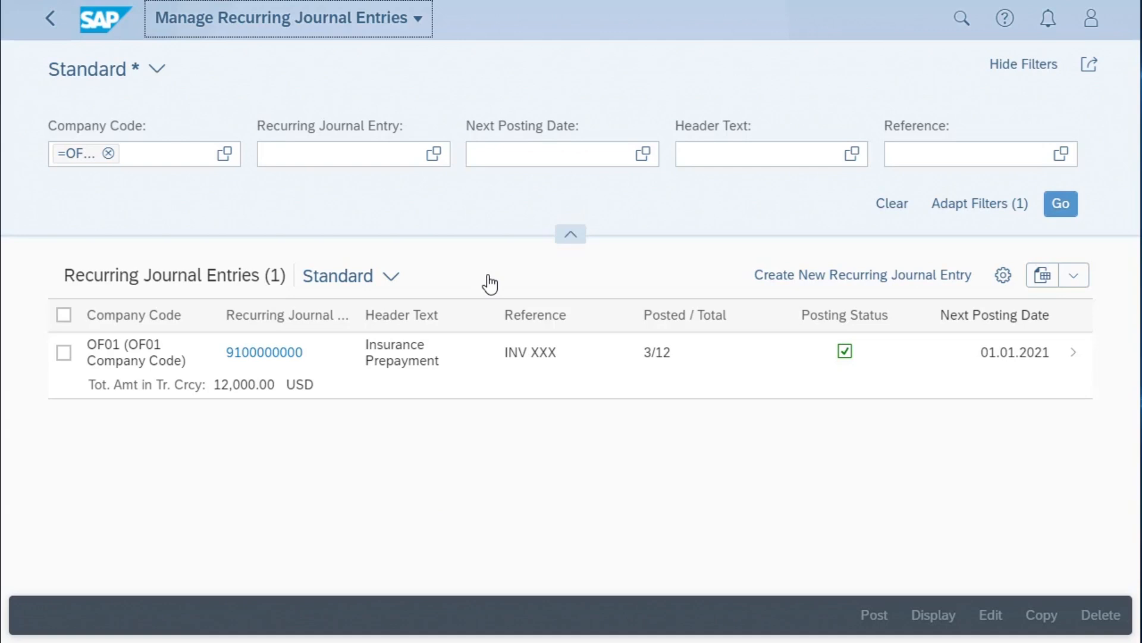
- In the recurring entries list's view settings, deselect the Company Code column and select the Entered By column
click(1005, 276)
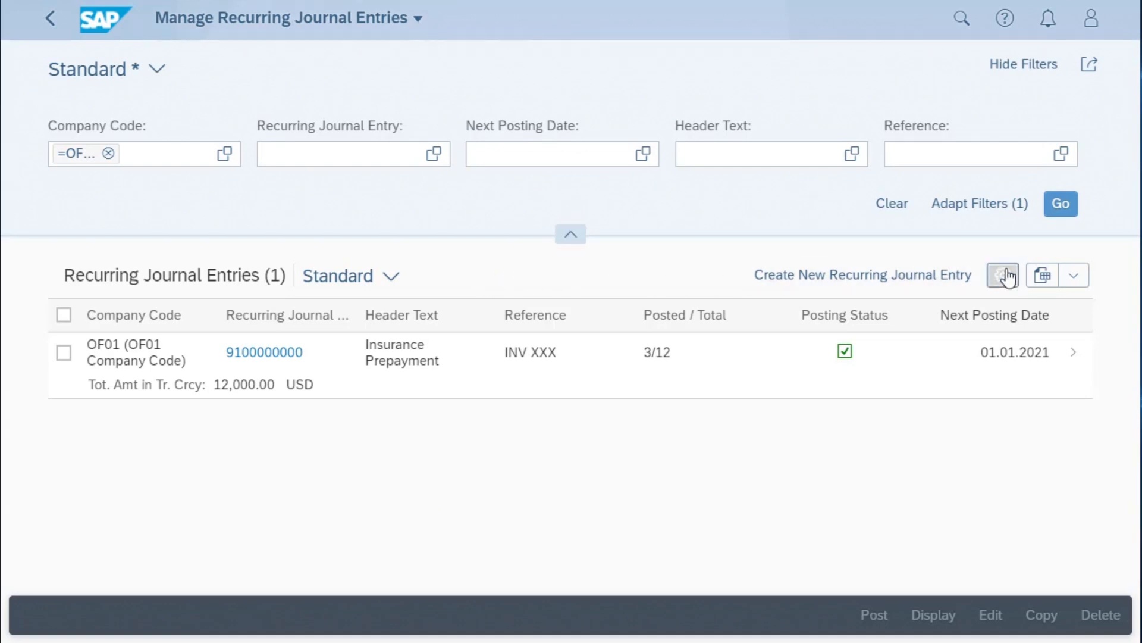
click(76, 181)
scroll(426, 398, down, 4)
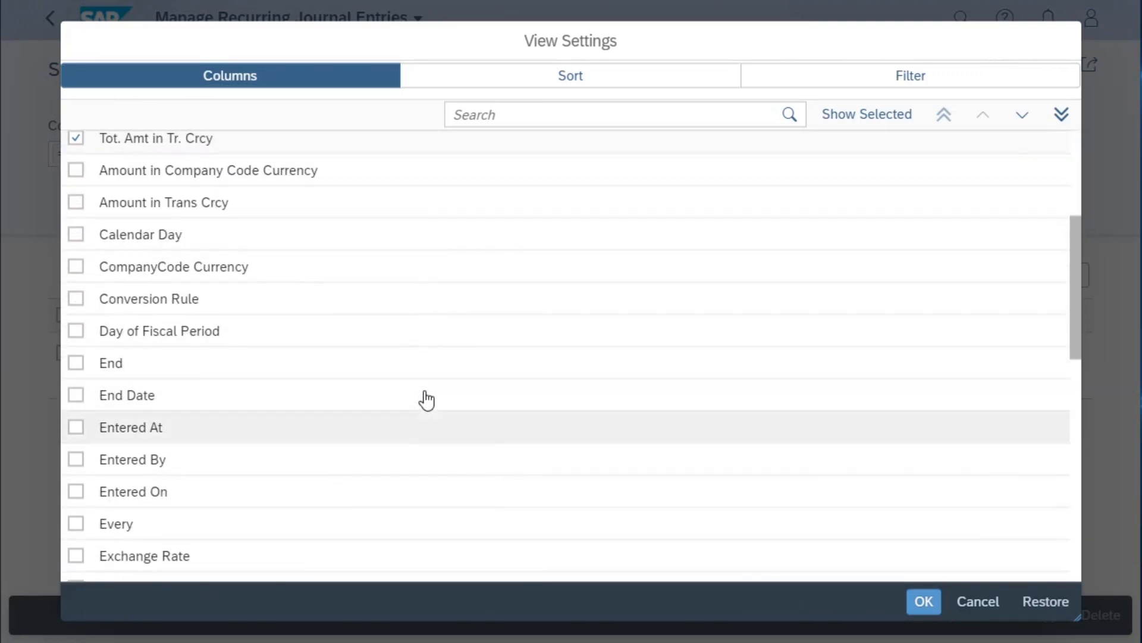
click(75, 459)
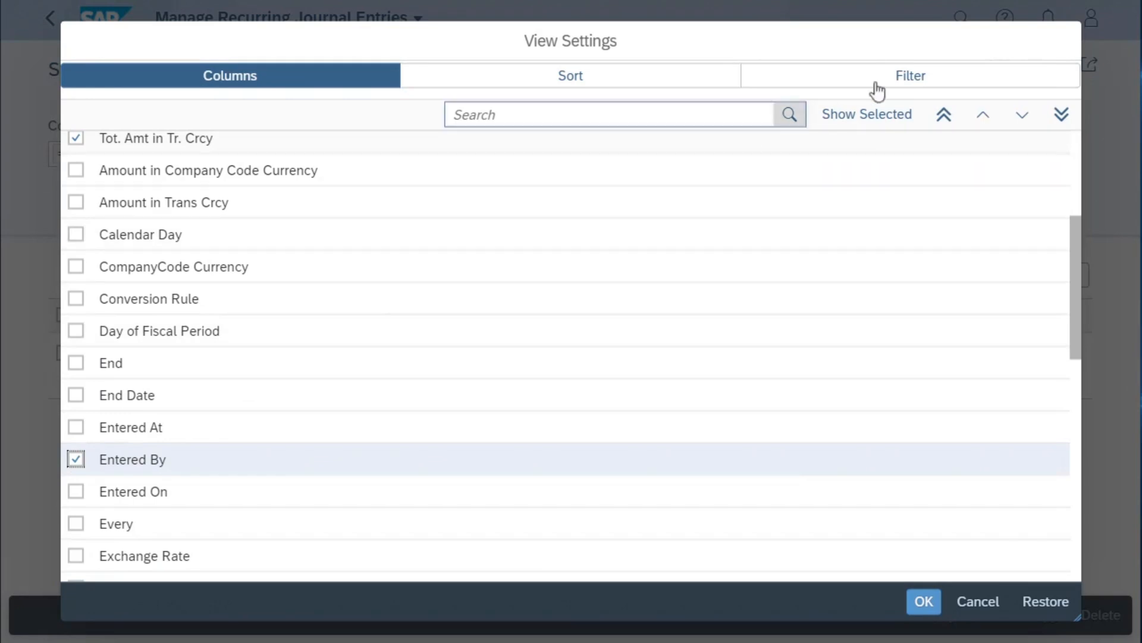
- Add an include filter for Entered By equal to the creator's user name and apply the view settings
click(900, 78)
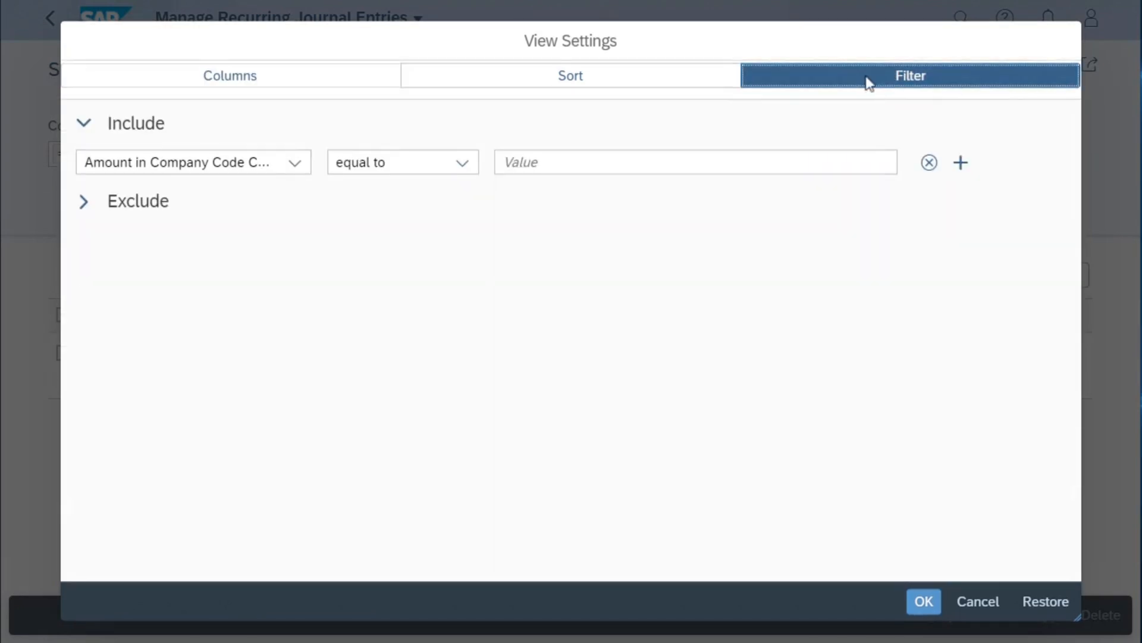
click(298, 163)
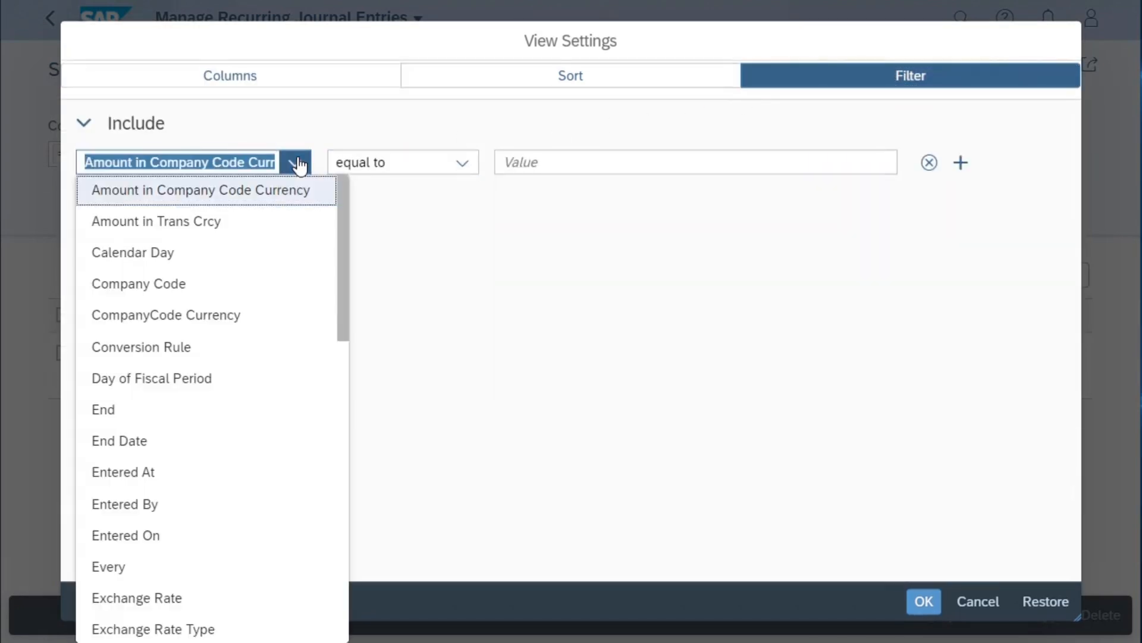
click(121, 512)
click(539, 168)
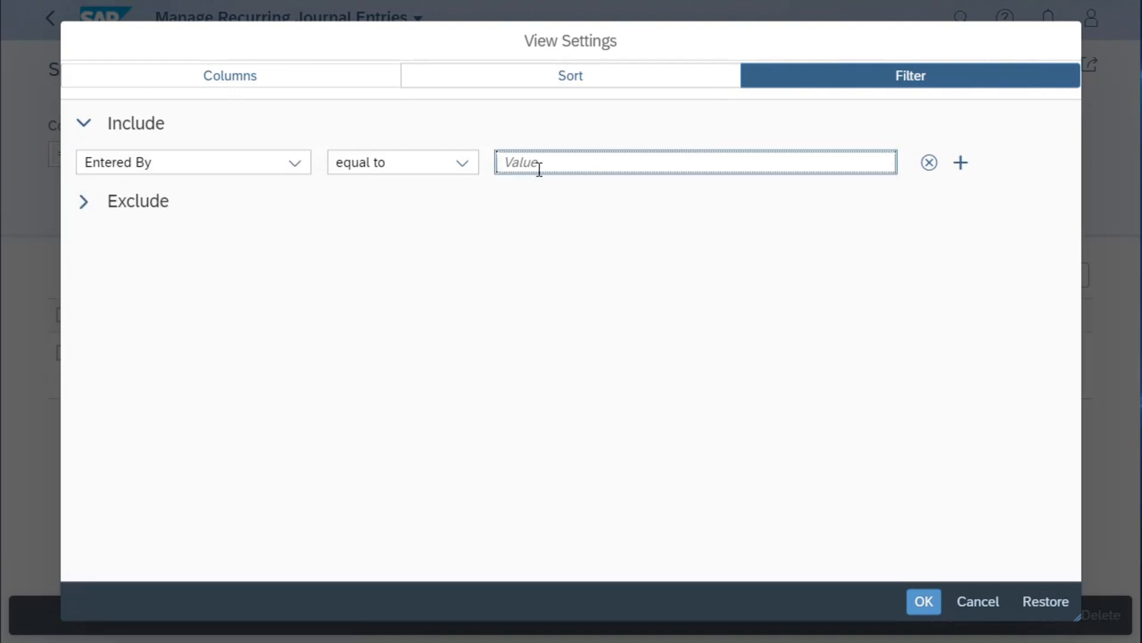
text(FLANAGAN)
click(924, 602)
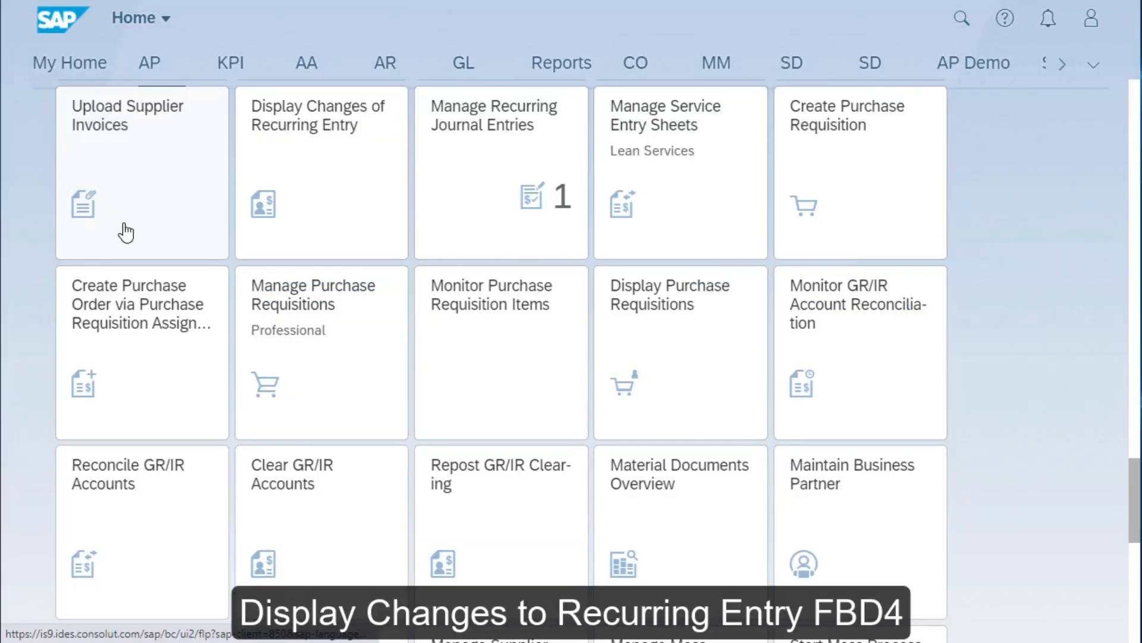
click(327, 159)
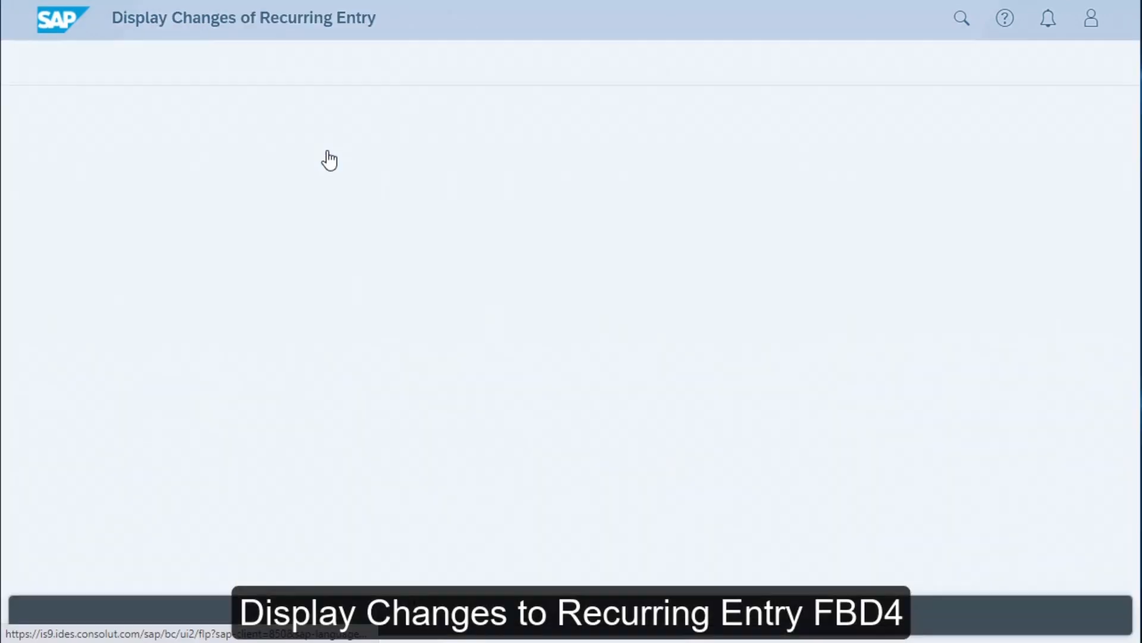
click(256, 210)
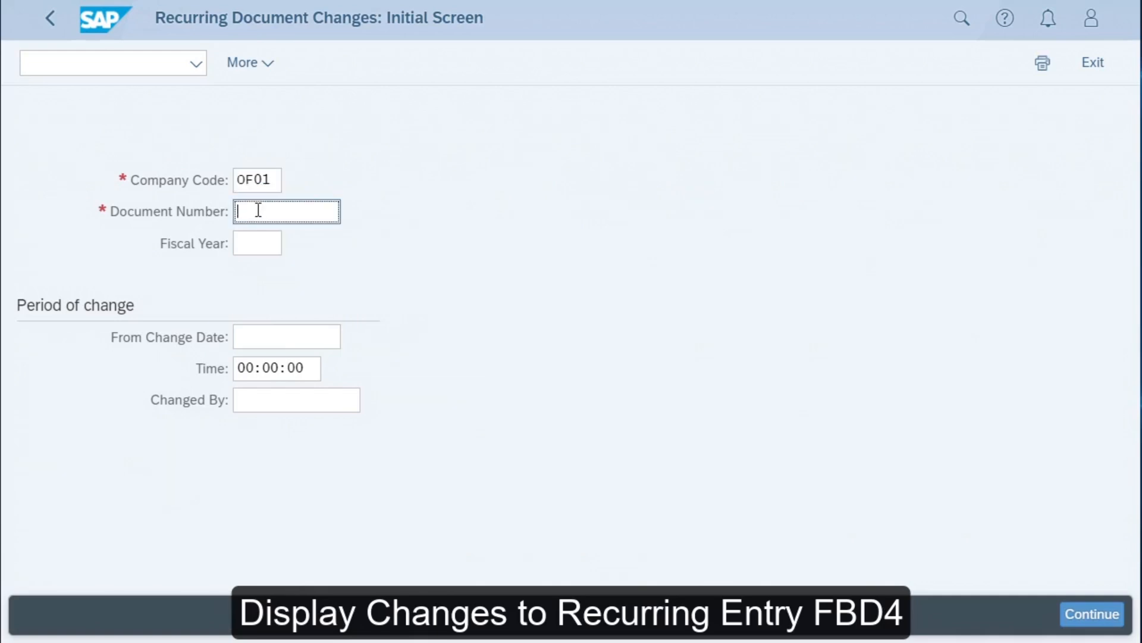
text(9100000000)
click(1091, 616)
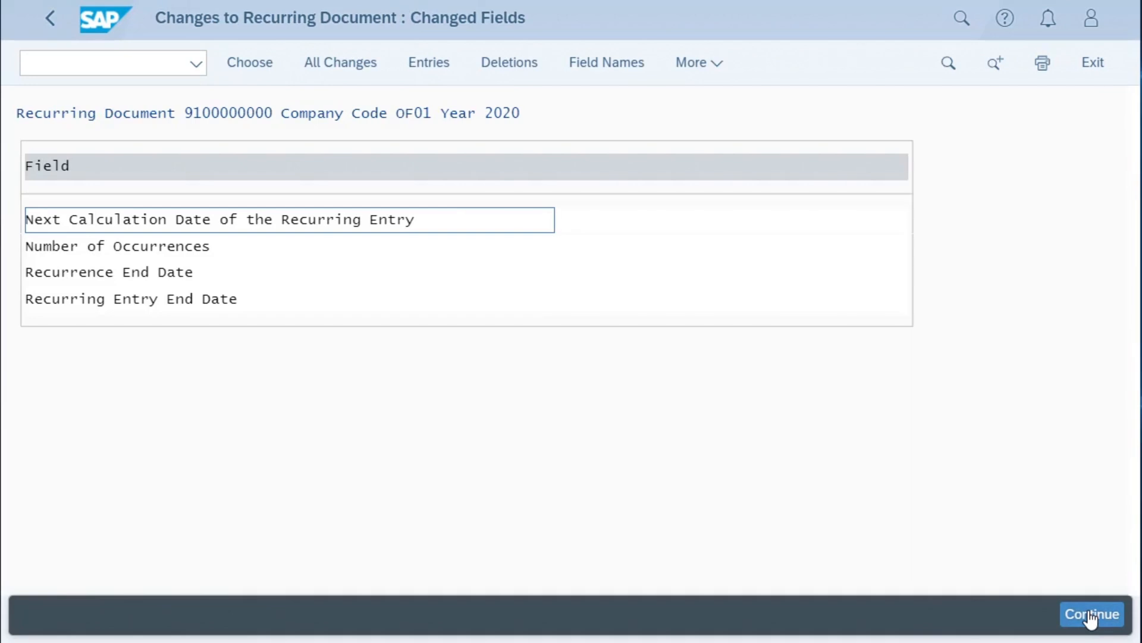
- Examine the old and new values of the recurring document's next calculation date, number of occurrences and recurrence end date
double_click(98, 220)
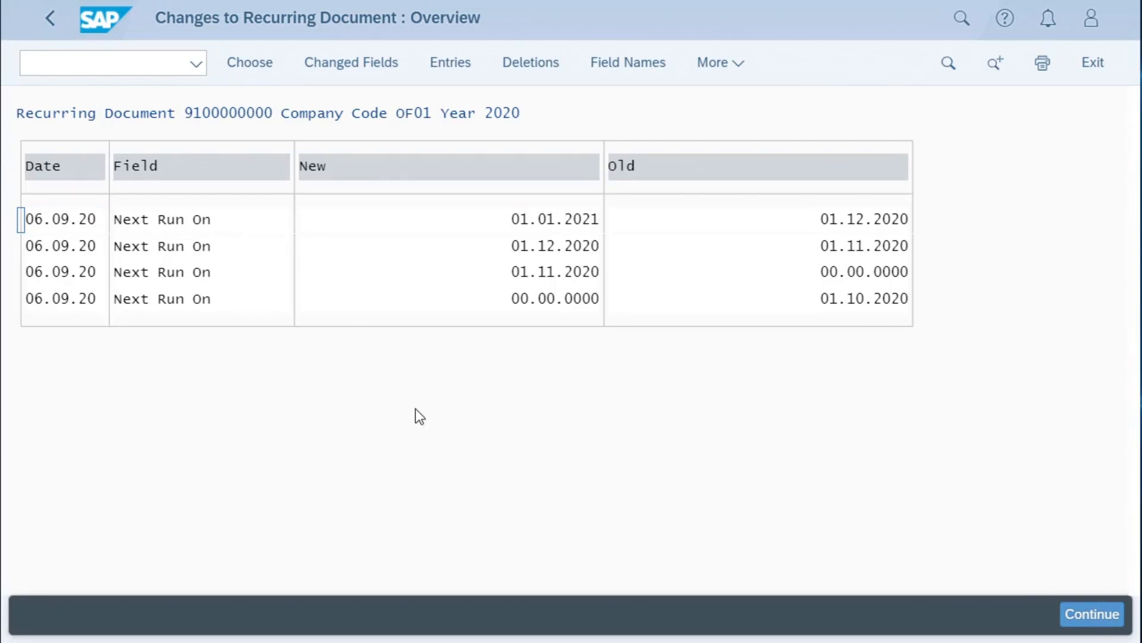
click(351, 64)
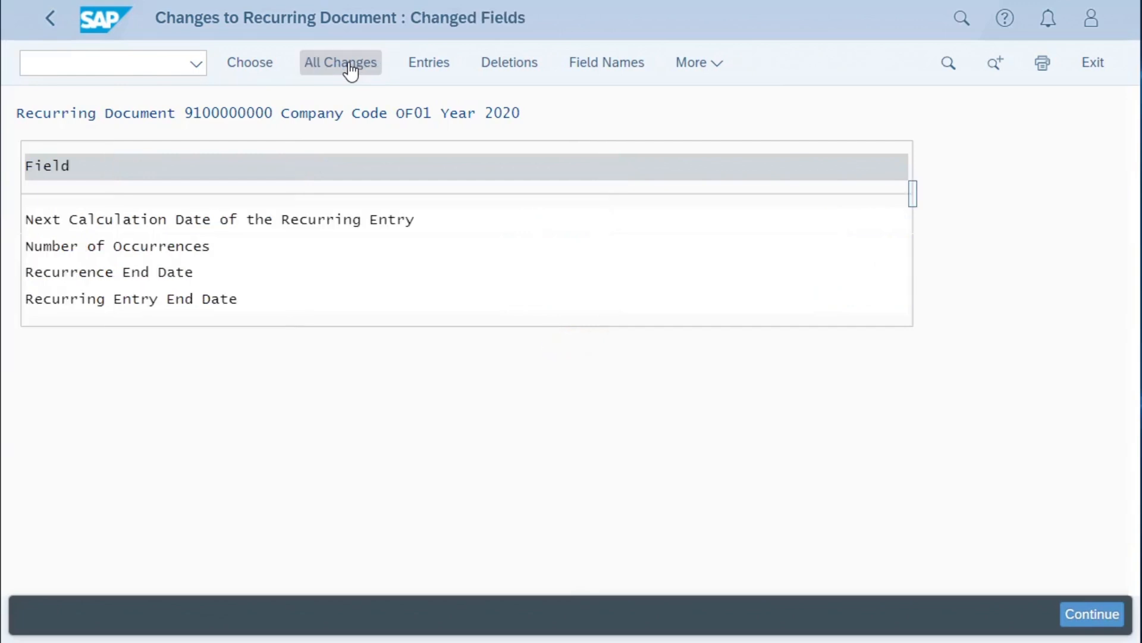
double_click(135, 244)
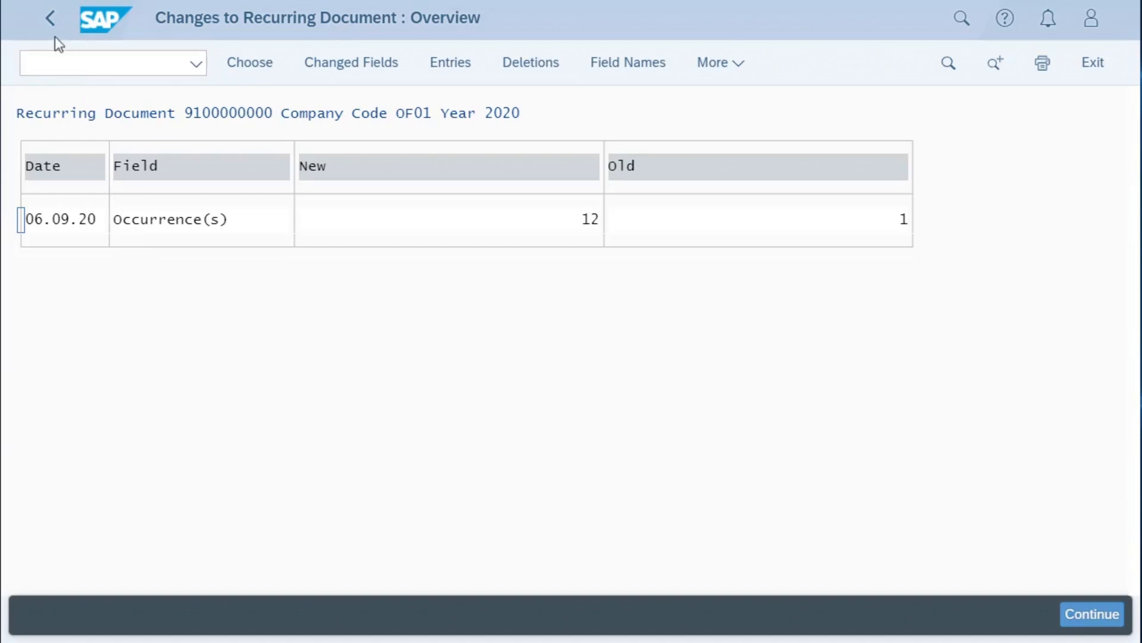
click(48, 20)
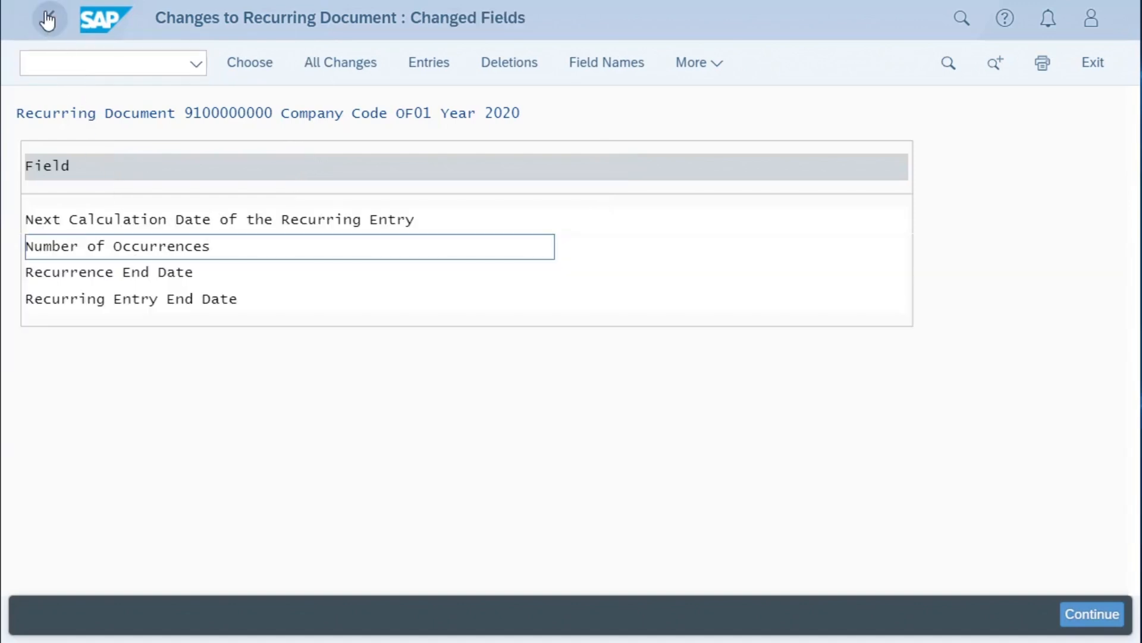
double_click(115, 273)
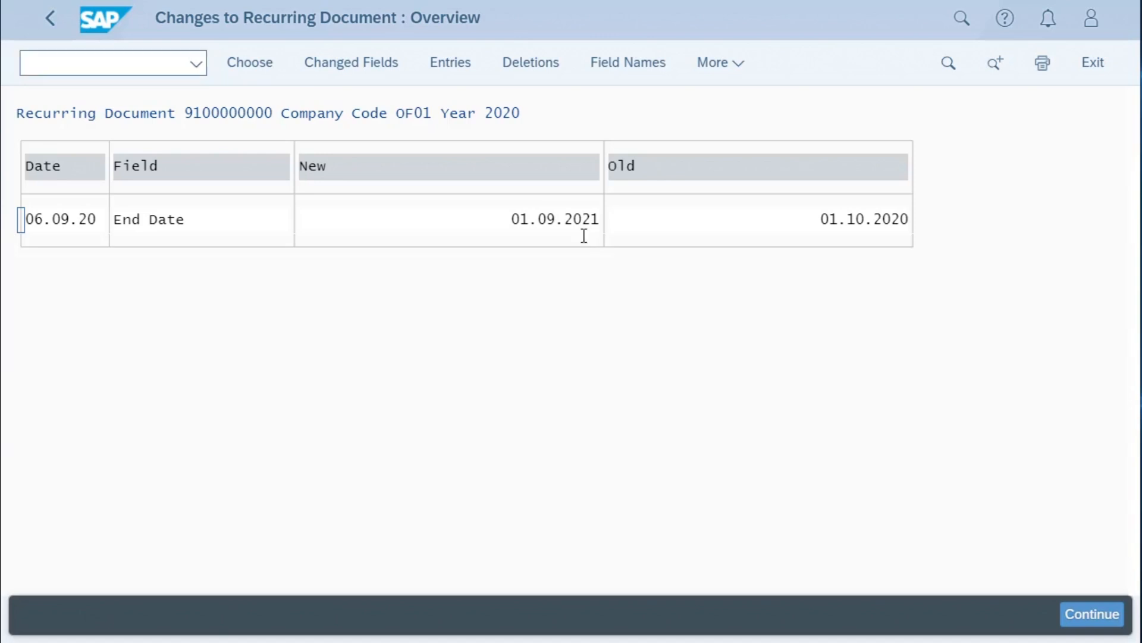
click(59, 19)
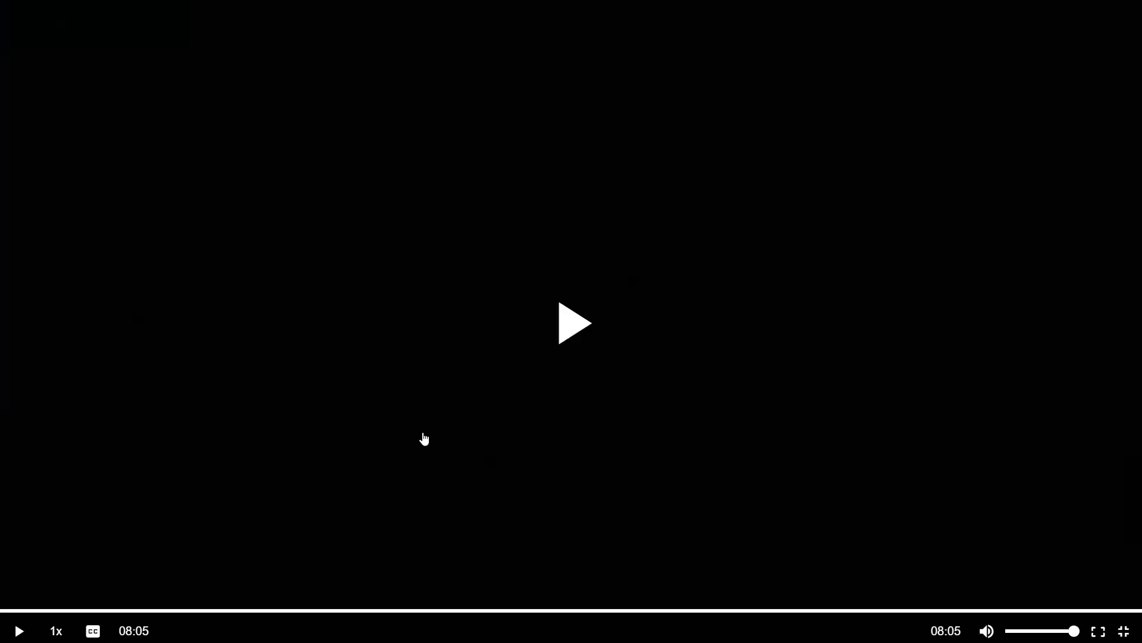
- Open the Invoice Processing Analysis report and compare its charts by supplier and by processing status, returning to the timeline
click(423, 438)
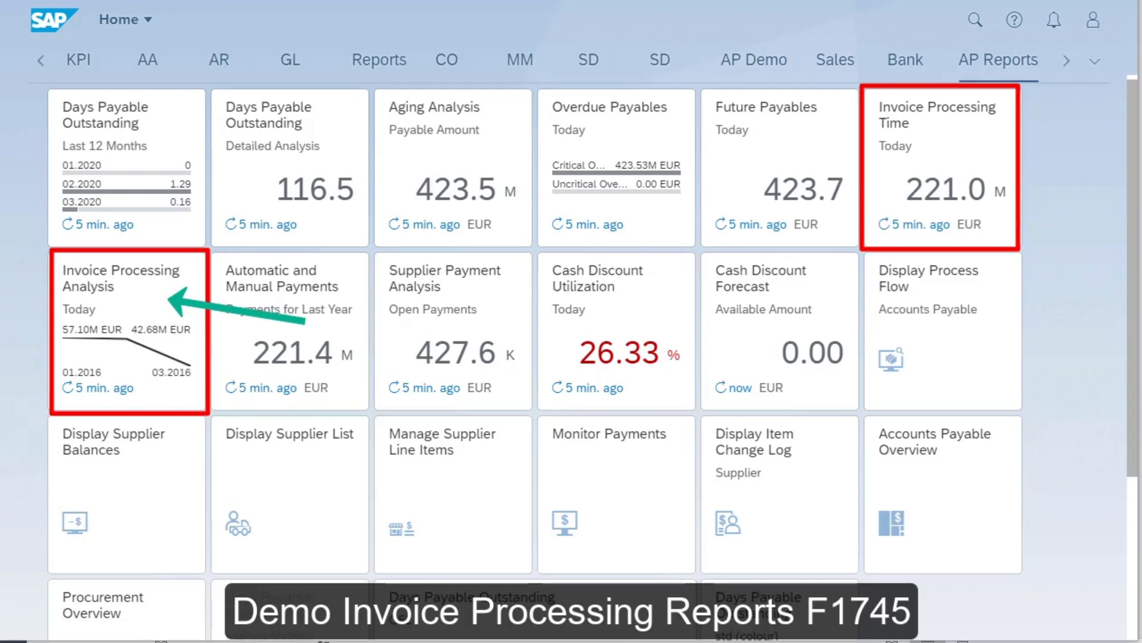
click(98, 350)
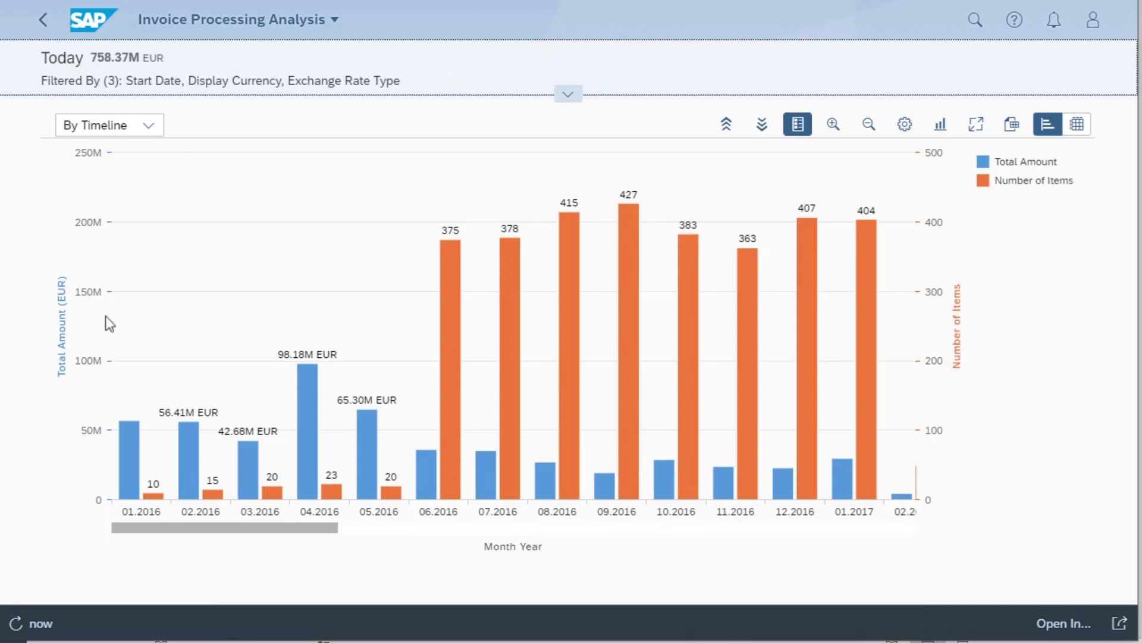
click(154, 126)
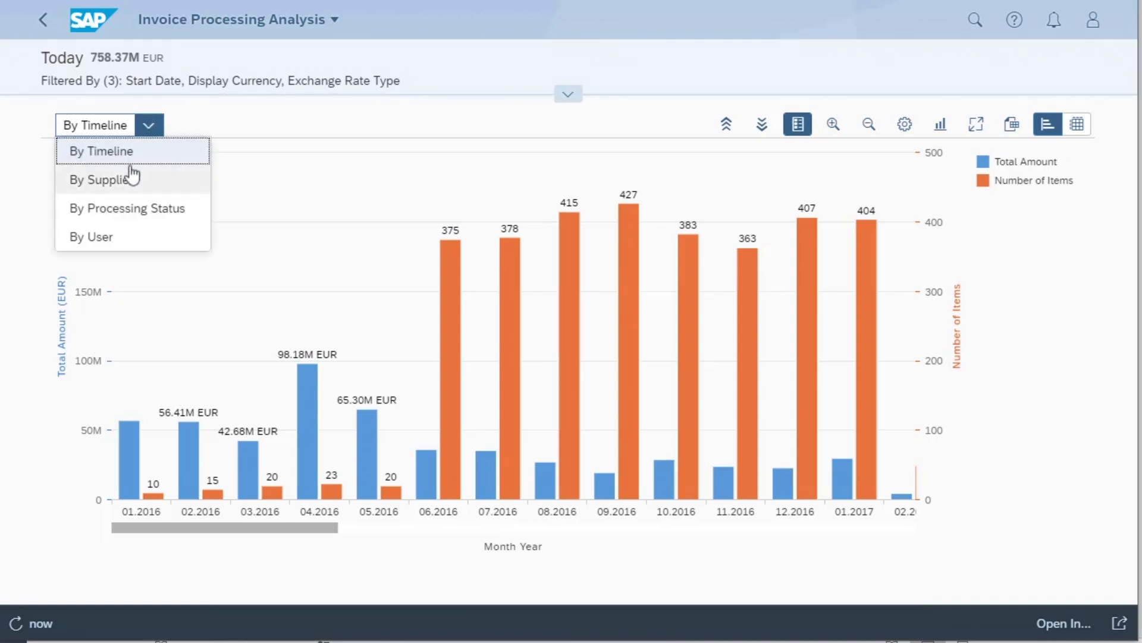
click(124, 188)
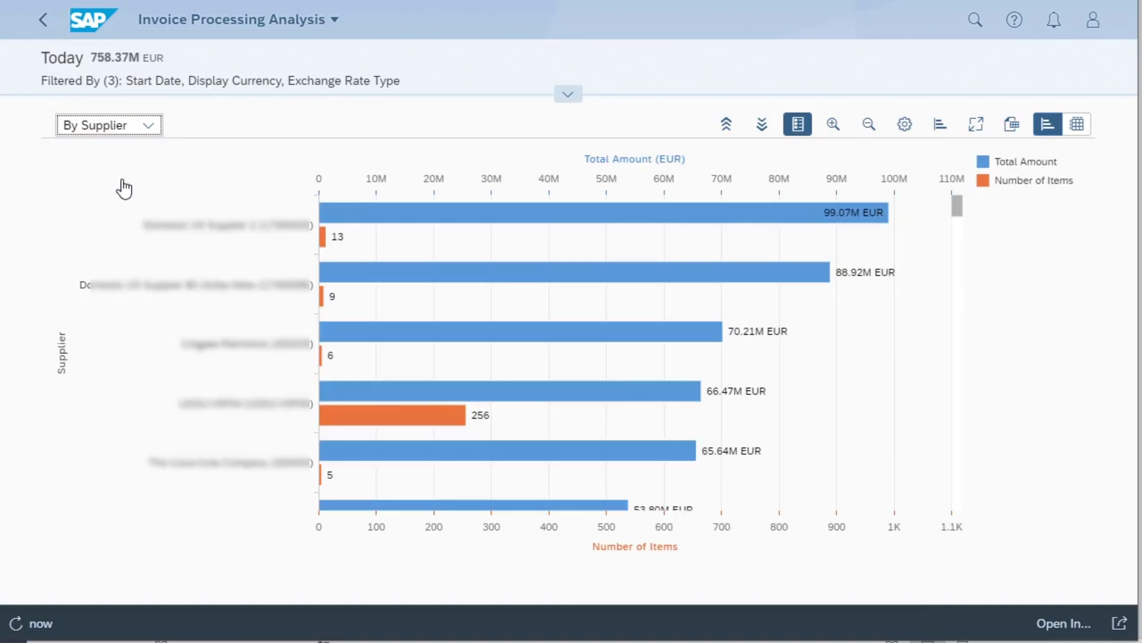
click(148, 125)
click(136, 209)
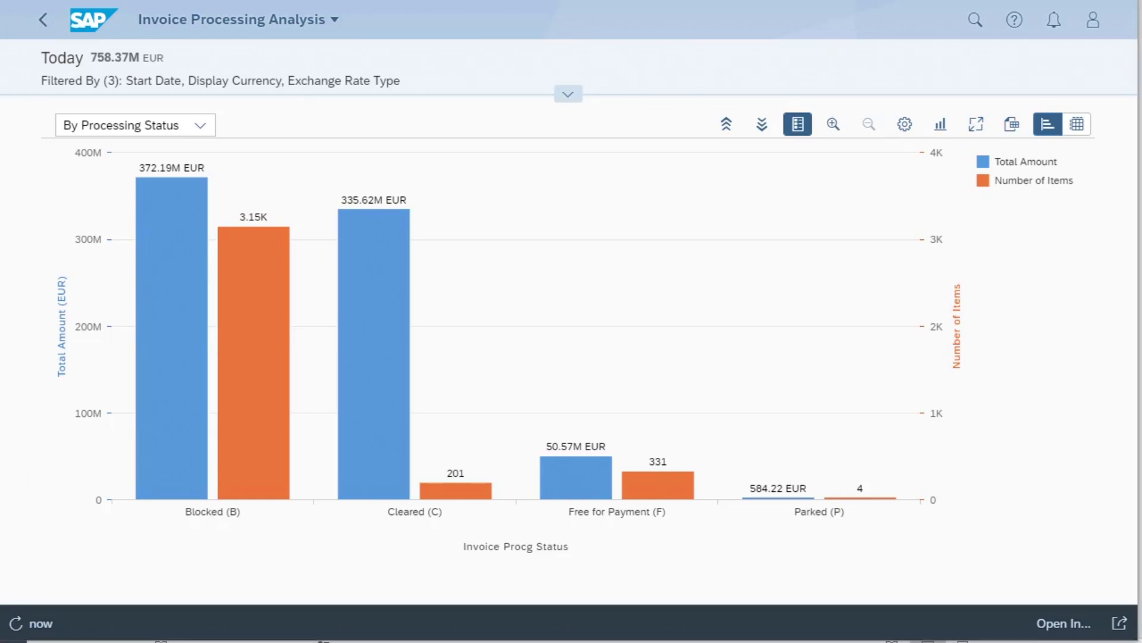
click(203, 126)
click(156, 155)
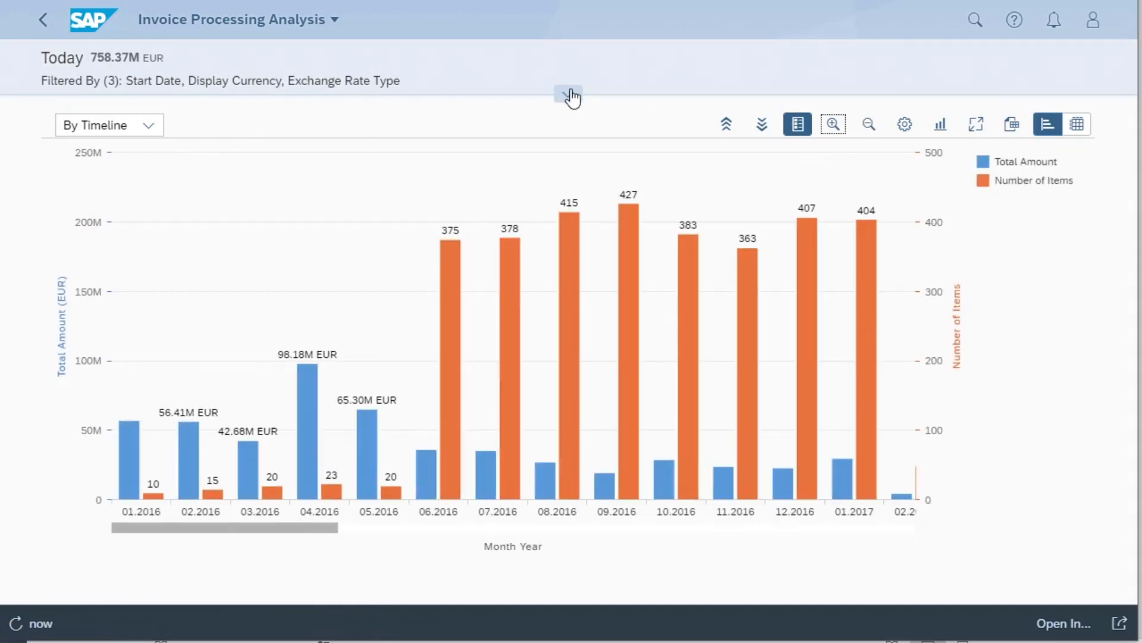
- Filter the invoice processing chart to company codes OF01 and OF02 and collapse the filter area
click(570, 95)
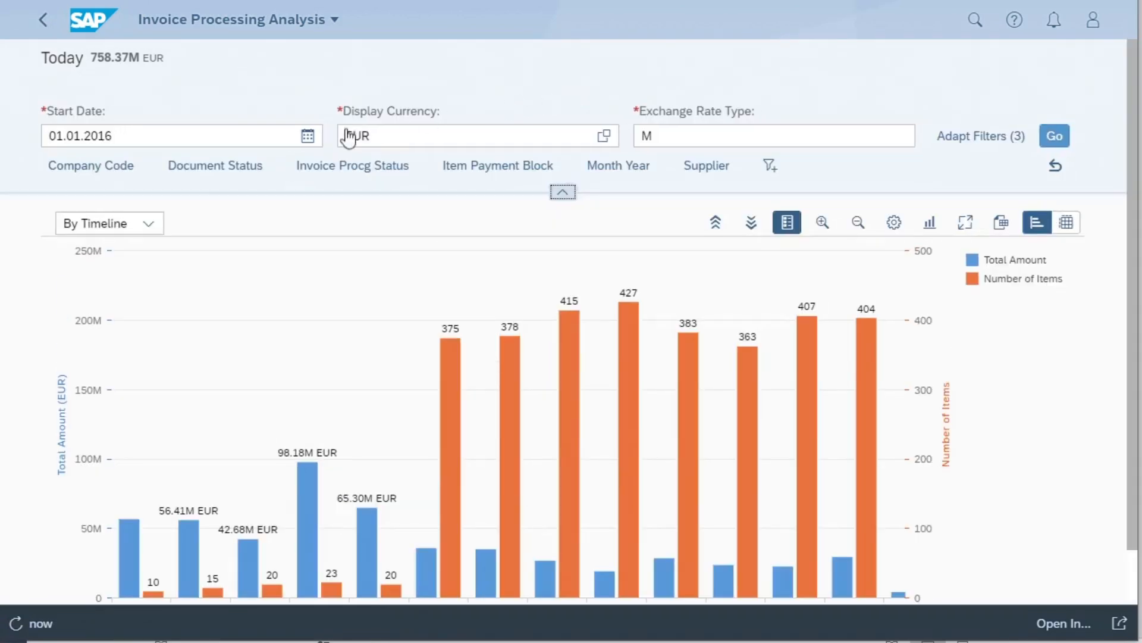
click(122, 168)
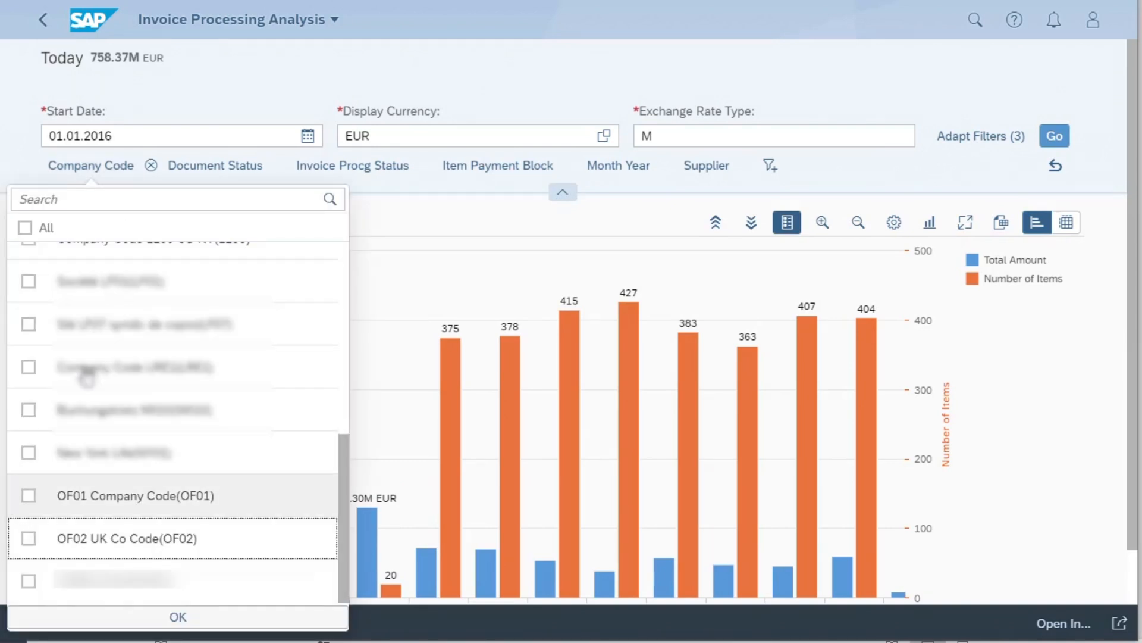
click(28, 497)
click(29, 539)
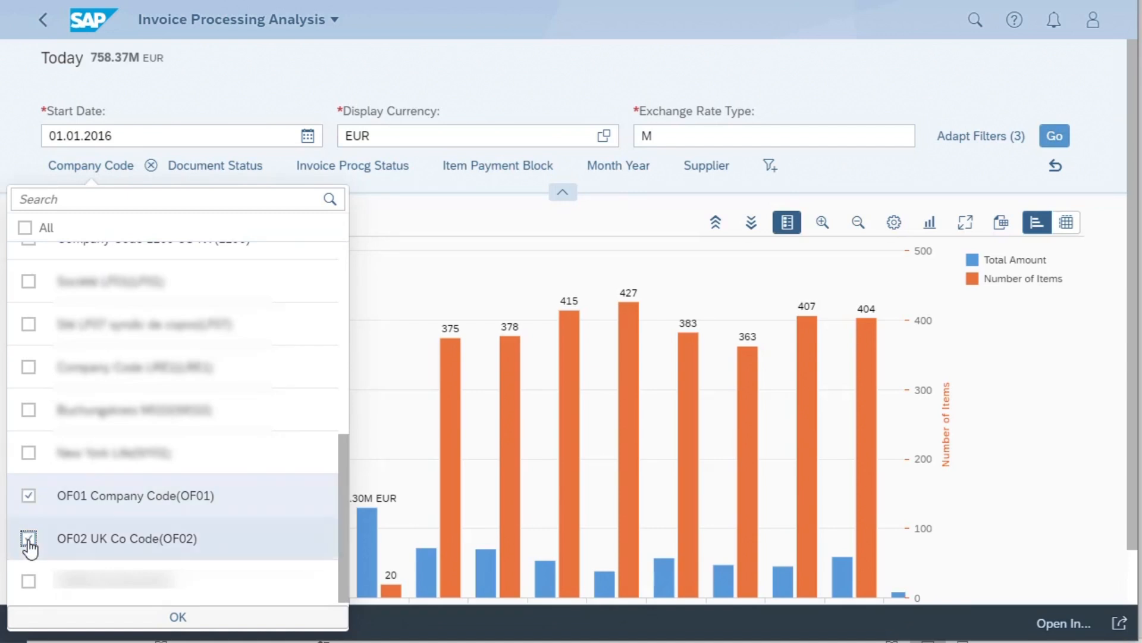
click(182, 616)
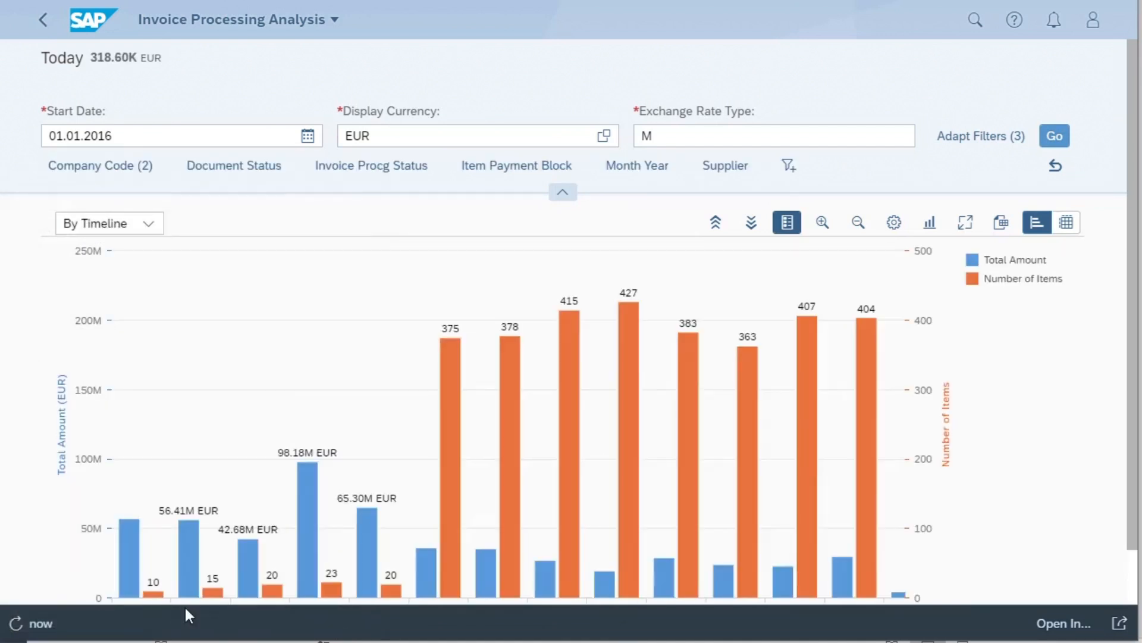
click(564, 193)
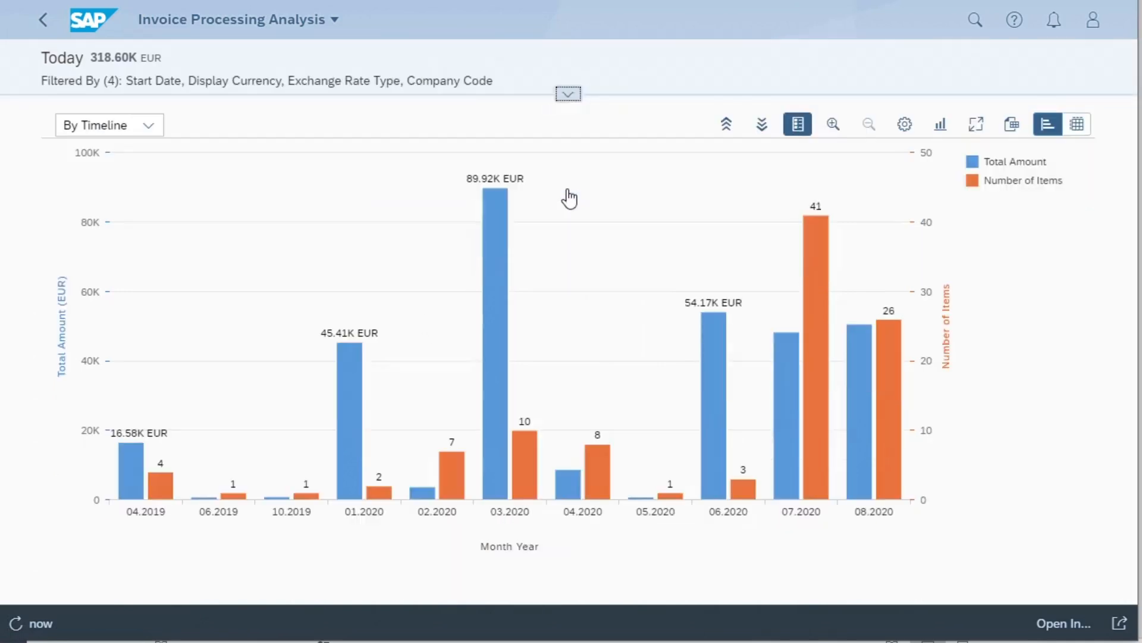
- Drill the timeline chart down by Supplier and enlarge it to full screen for a closer view
click(762, 127)
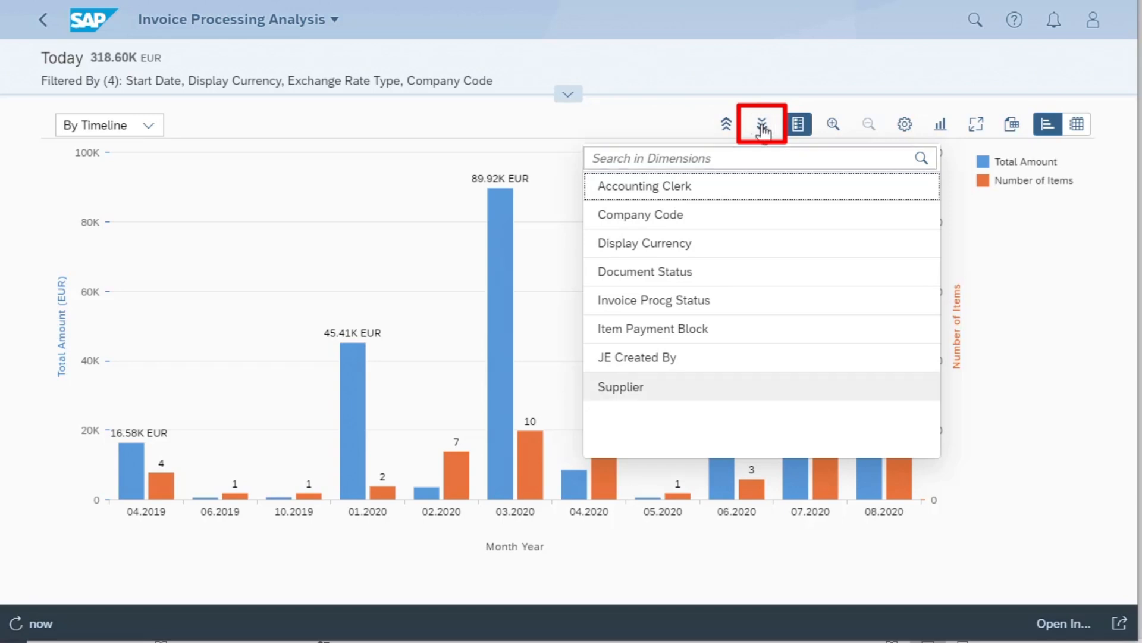
click(638, 392)
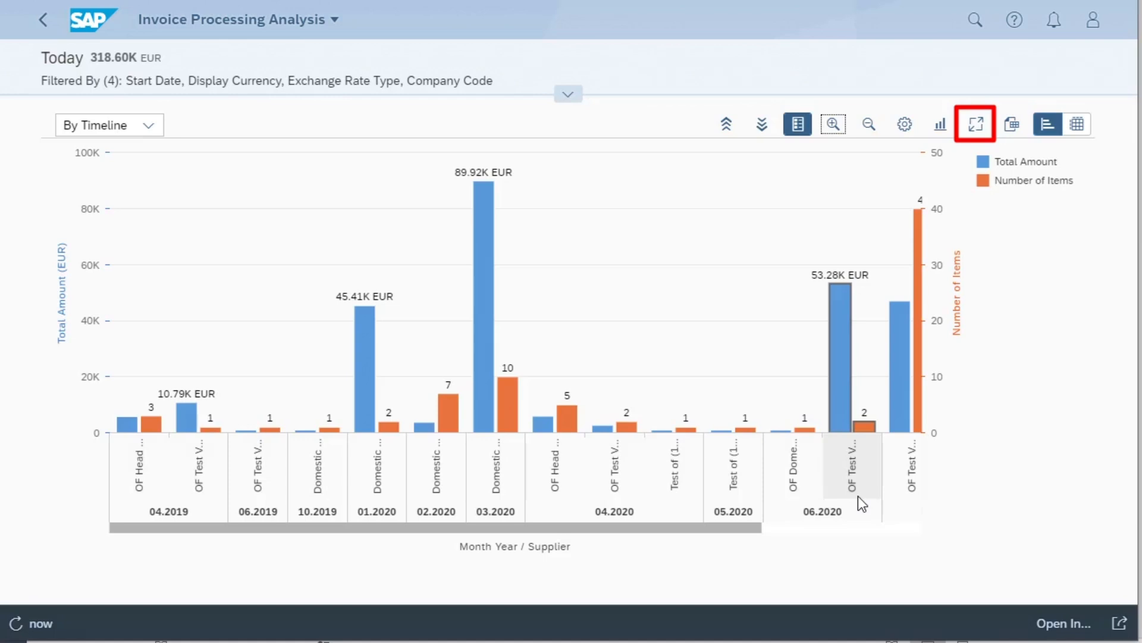
click(976, 128)
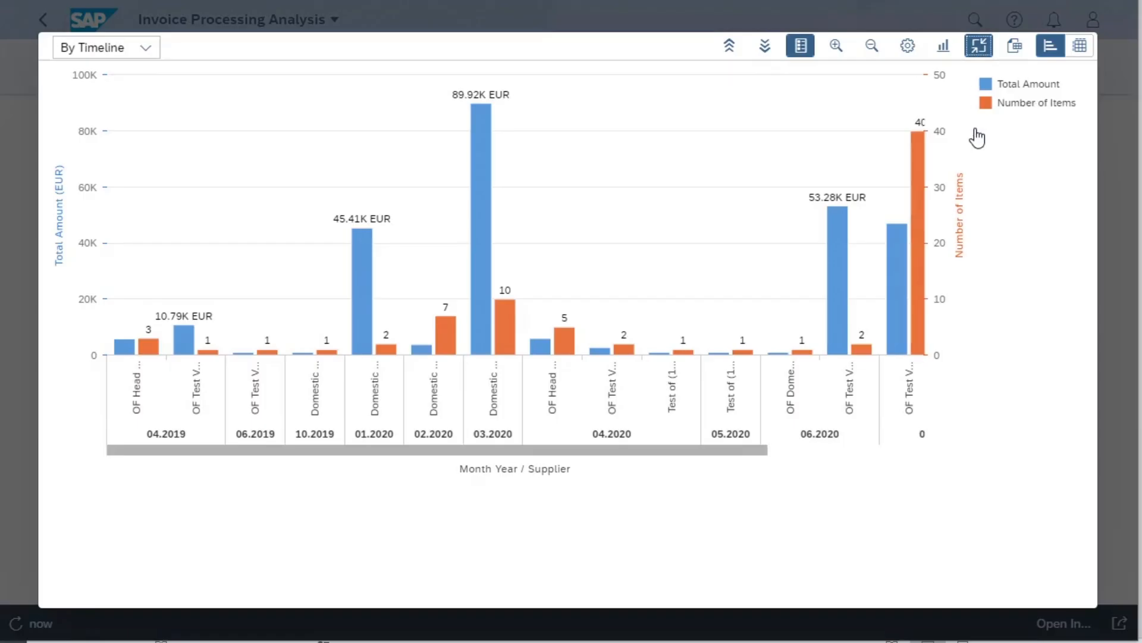
click(837, 48)
click(837, 48)
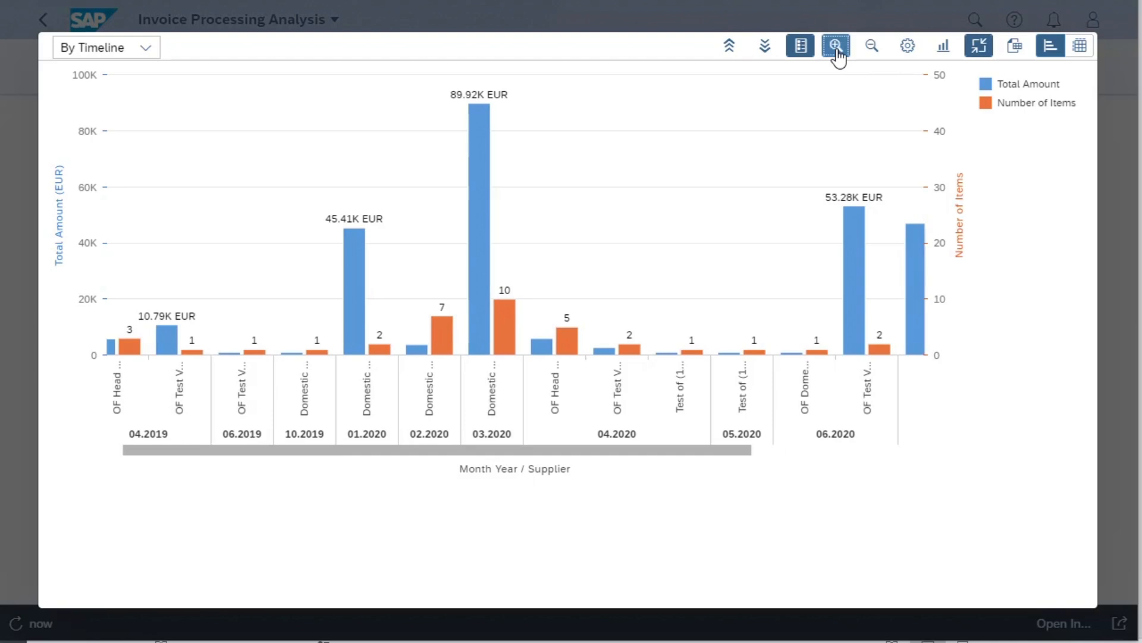
- Try the line and pie chart types for the supplier breakdown, finishing with a Stacked Bar Chart
click(944, 53)
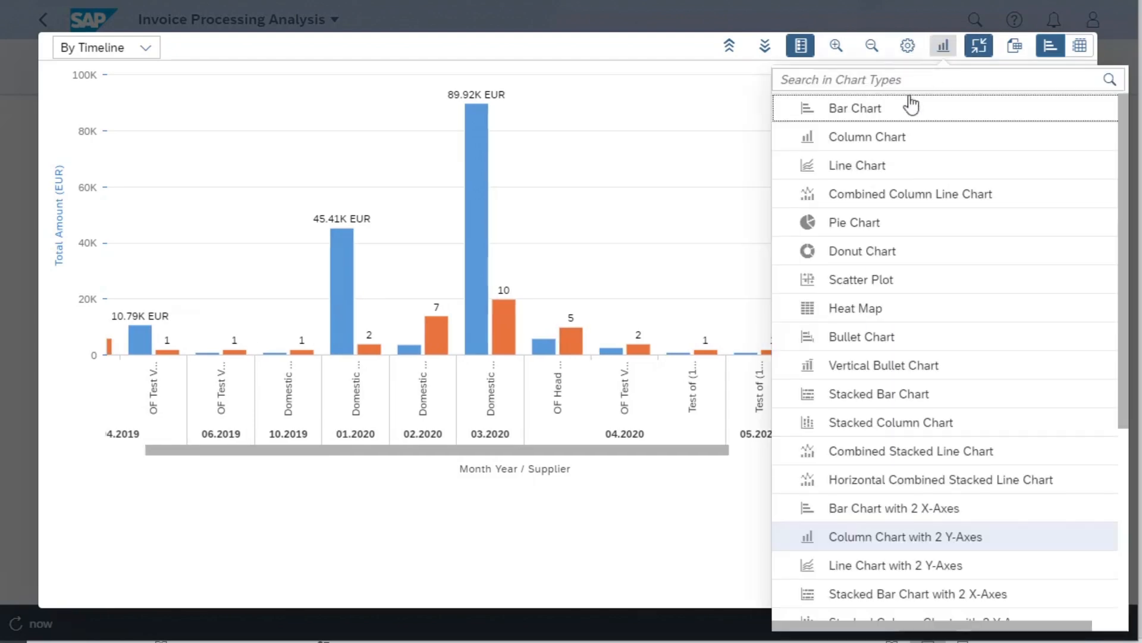
click(862, 170)
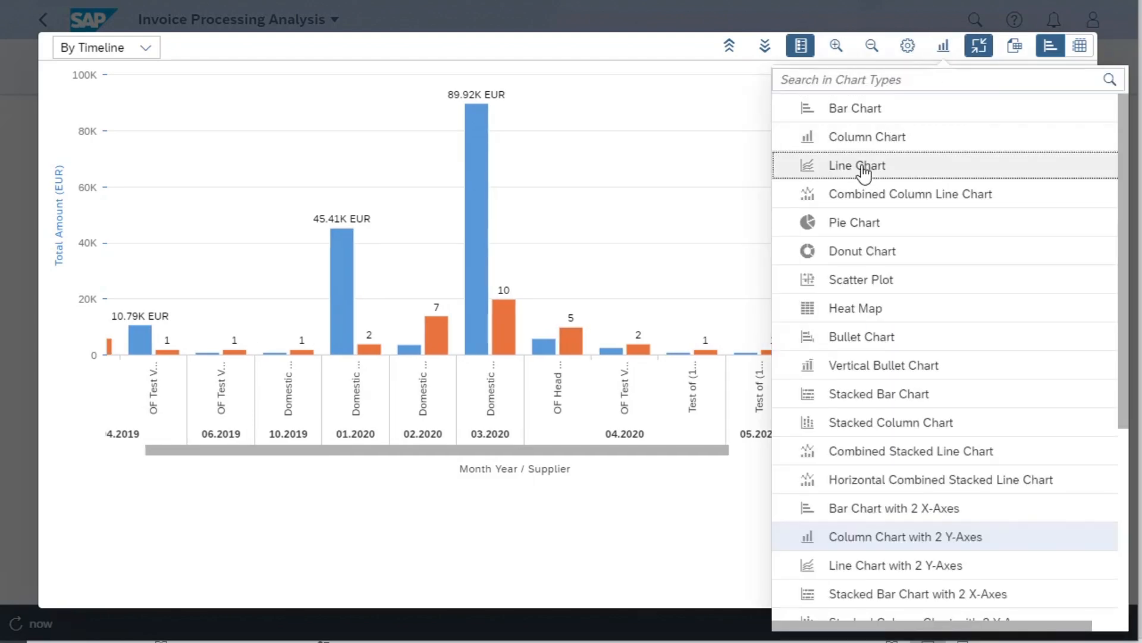
click(943, 45)
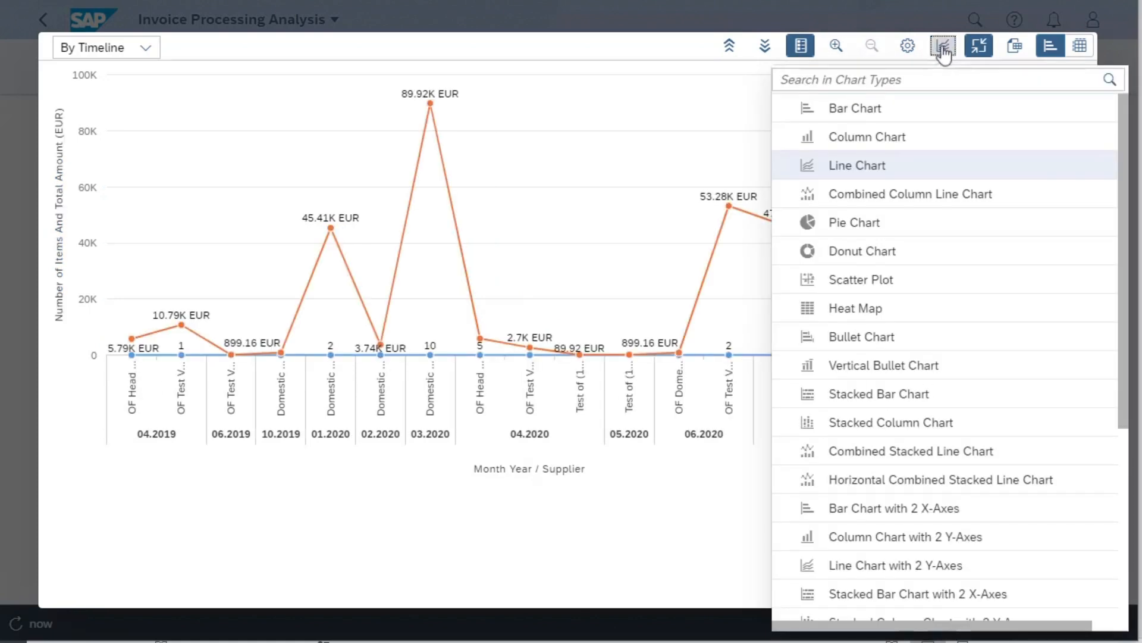
click(875, 225)
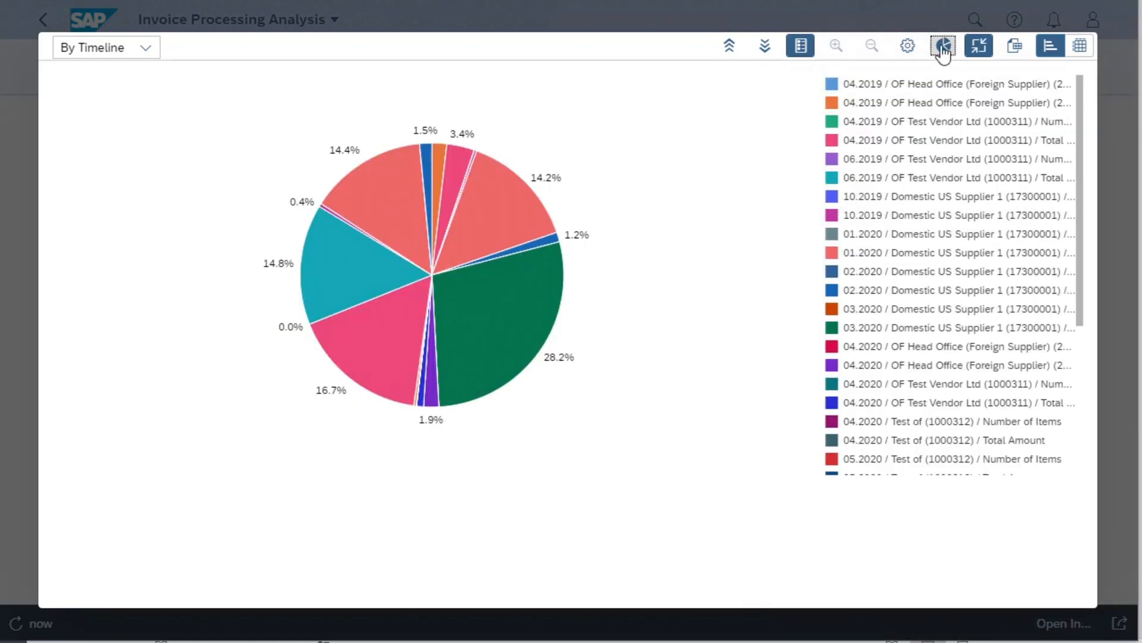
click(944, 47)
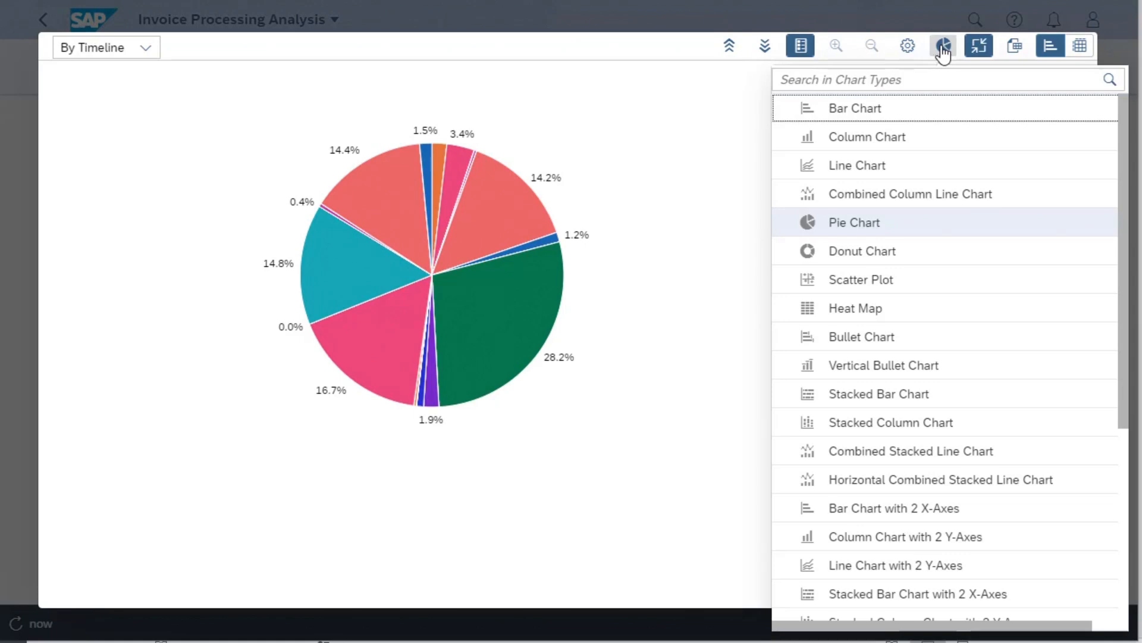
click(884, 396)
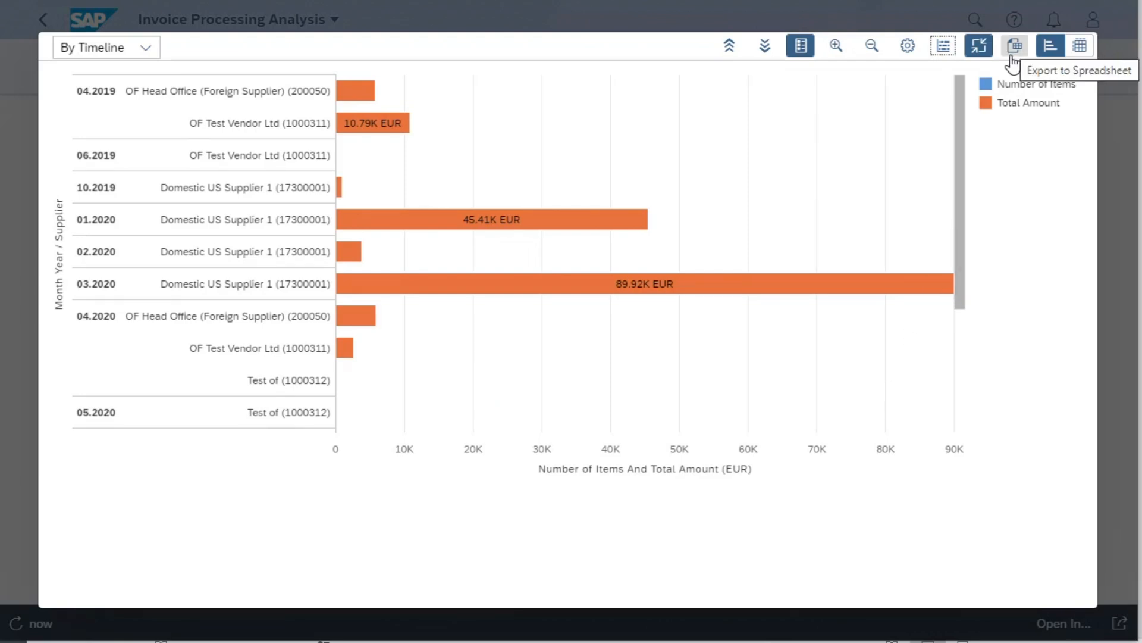
- Review the chart's dimensions and measures in the view settings, cancel without changes, and exit full screen
click(908, 48)
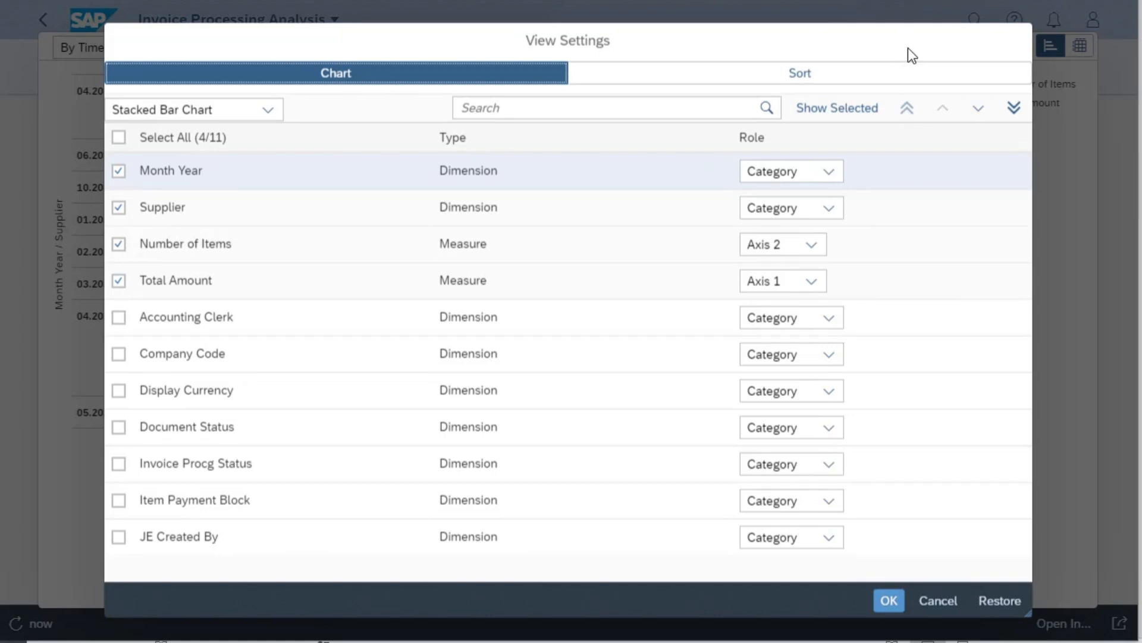
click(929, 607)
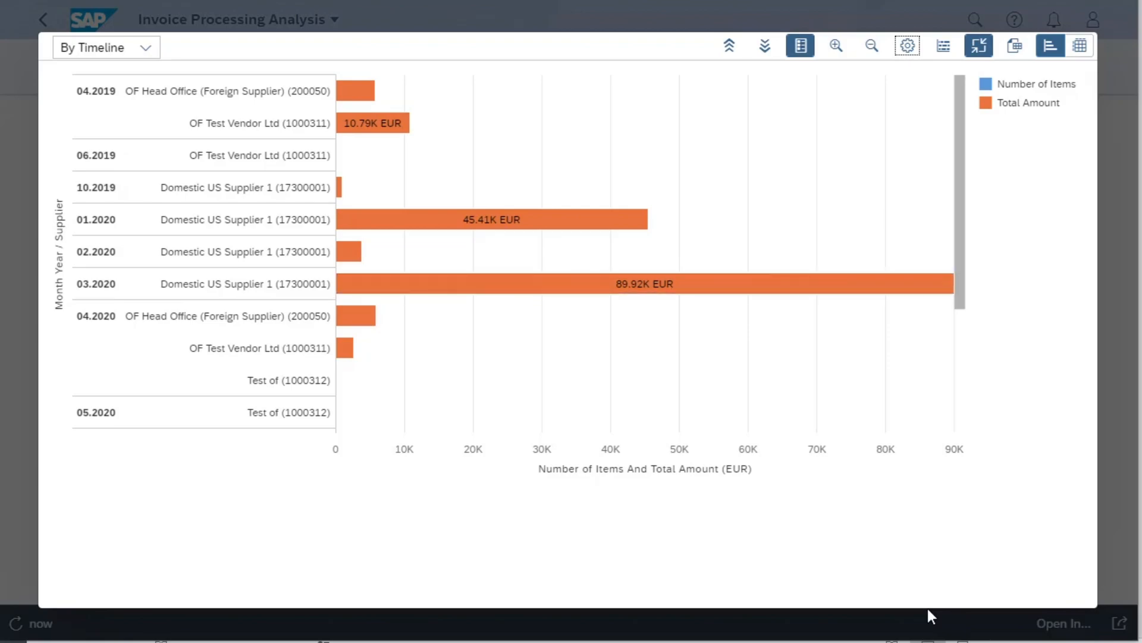
click(979, 46)
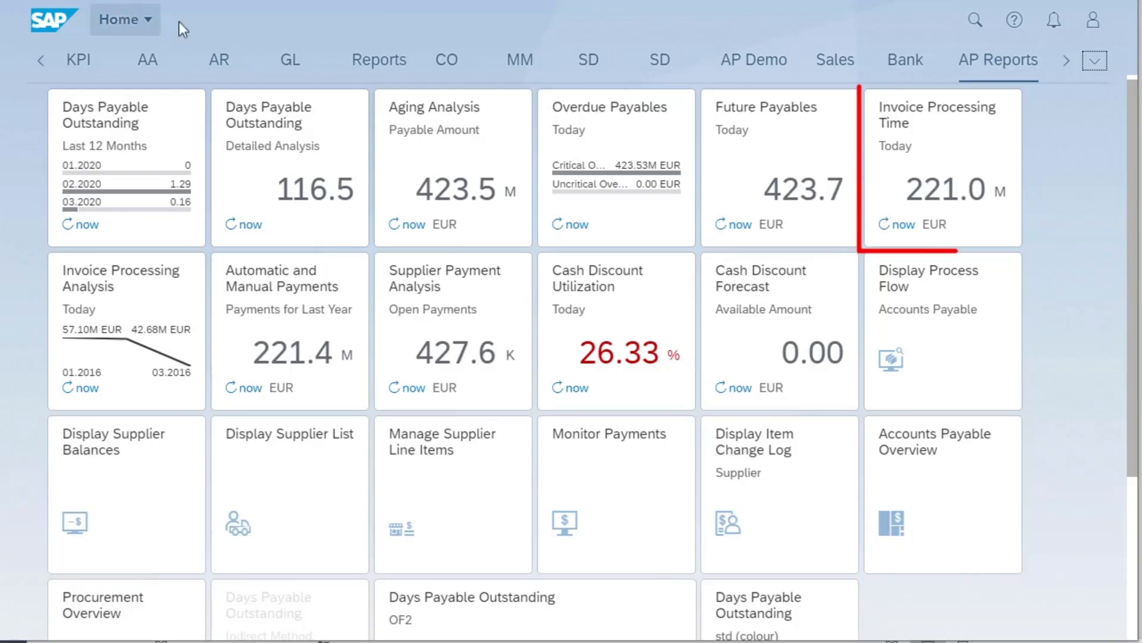
- Open the Invoice Processing Time report, check its available drill-down dimensions, and switch the view to By Invoice Amount
click(896, 227)
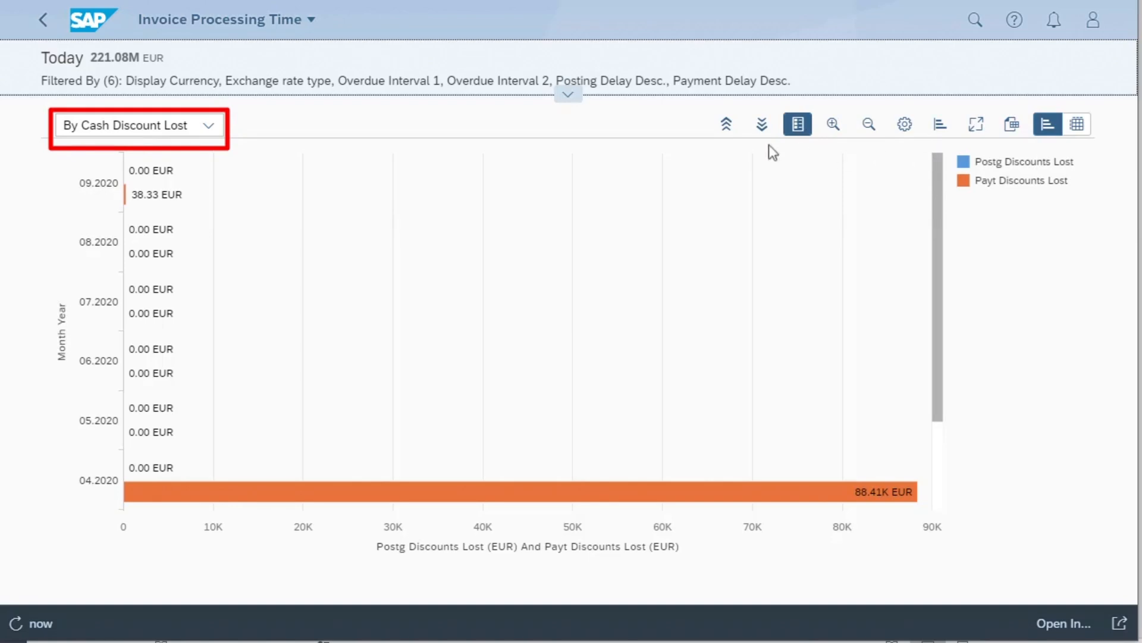
click(208, 126)
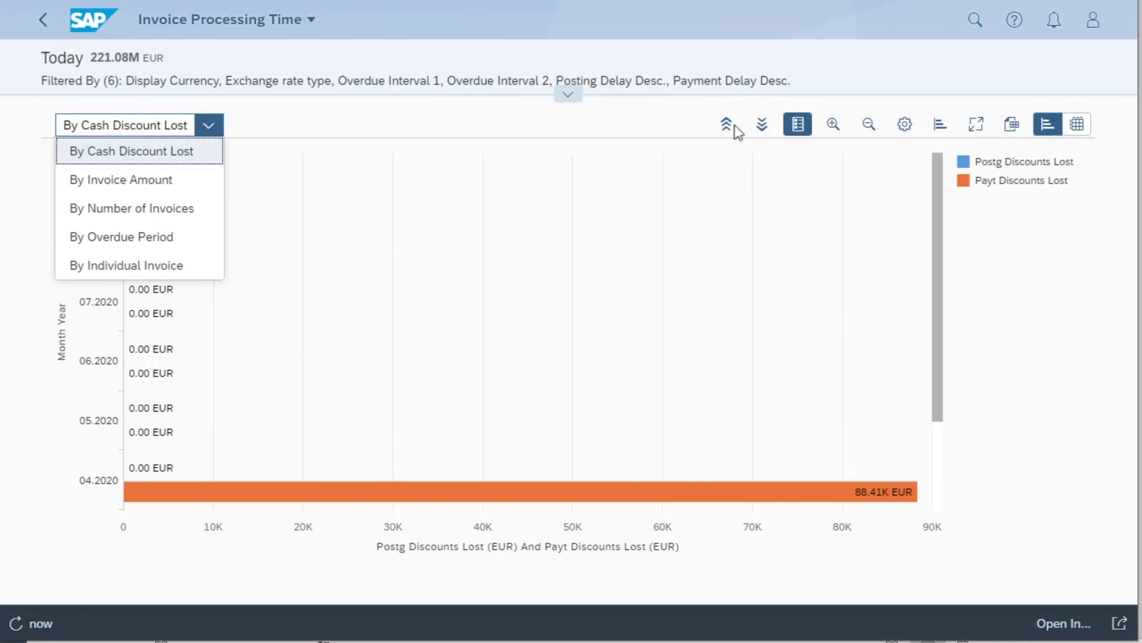
click(769, 131)
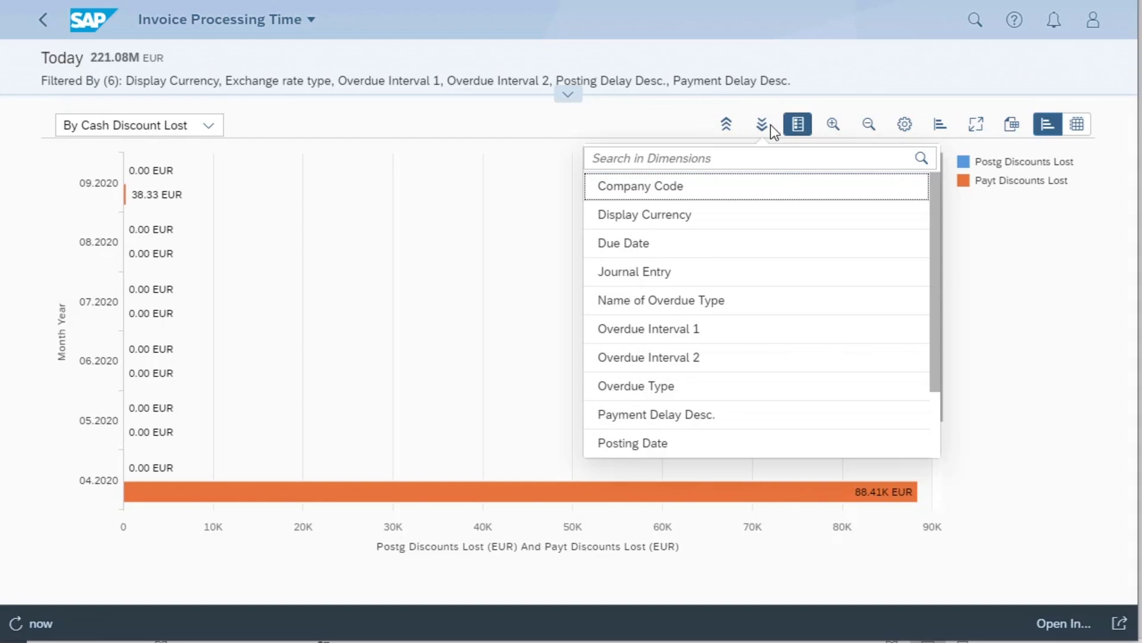
click(208, 126)
click(170, 182)
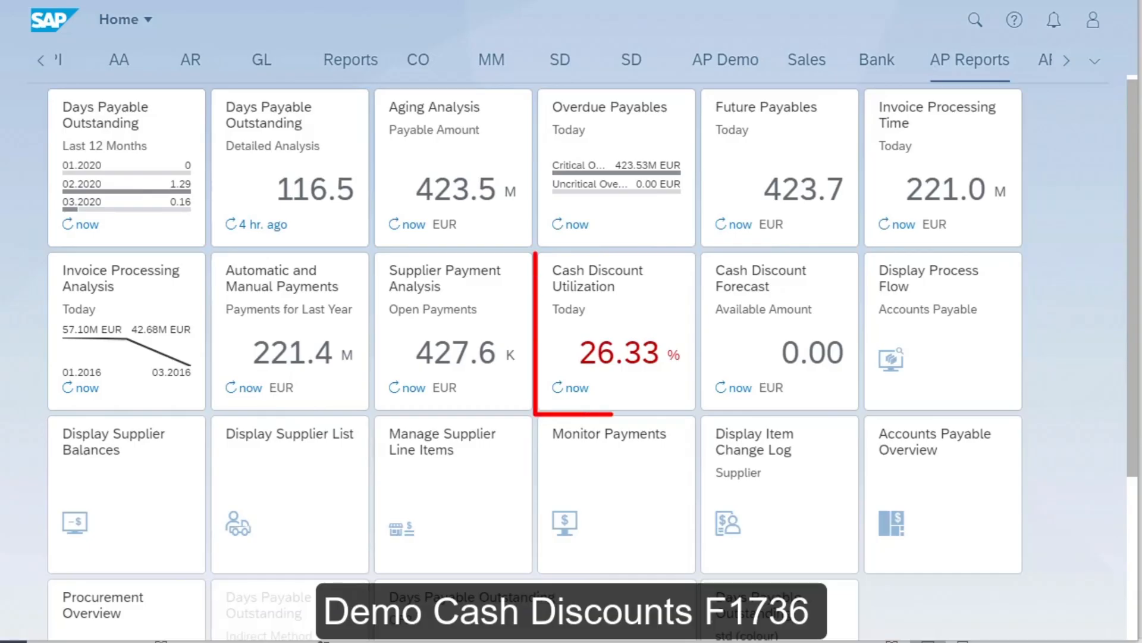
- Open the Cash Discount Utilization report, switch the view to By Payment Terms, and open the list of drill-down dimensions
click(605, 316)
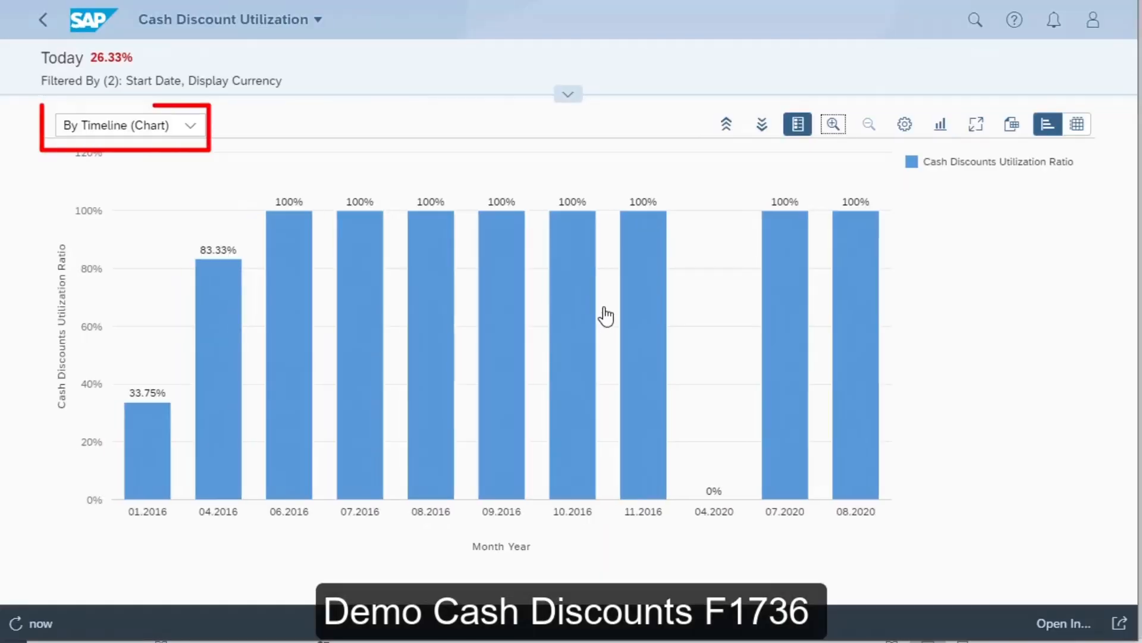
click(190, 128)
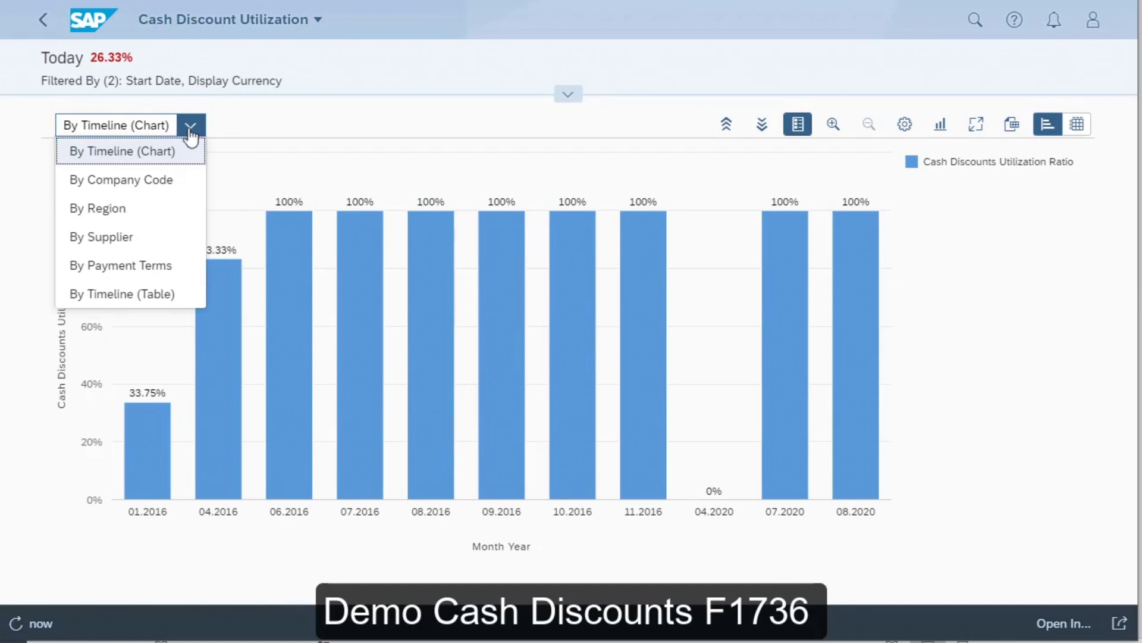
click(159, 273)
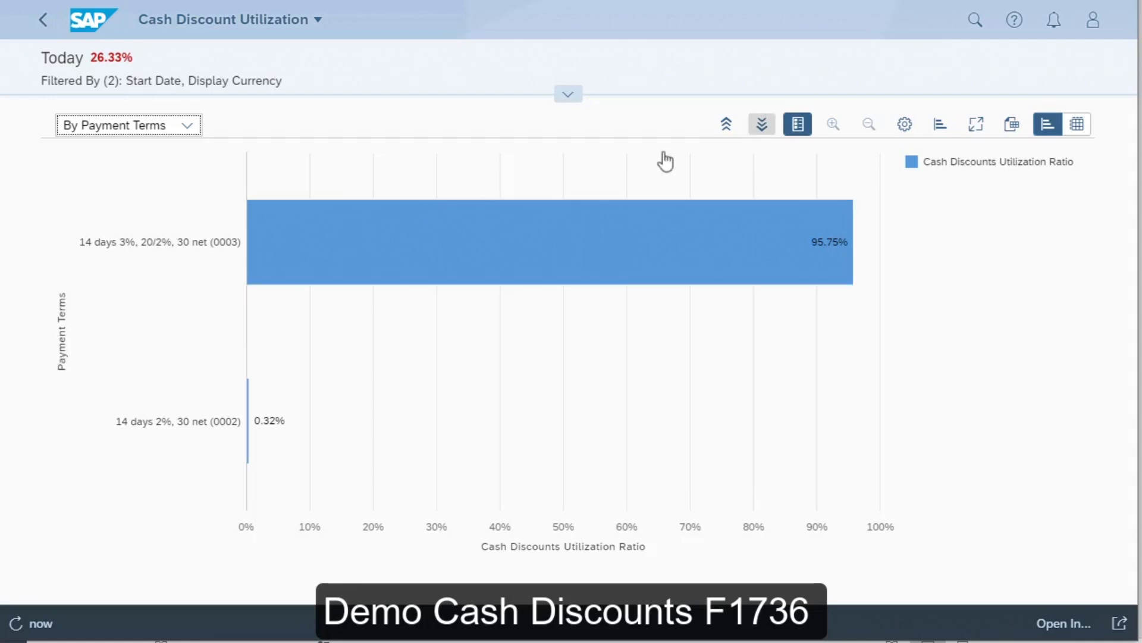
click(763, 126)
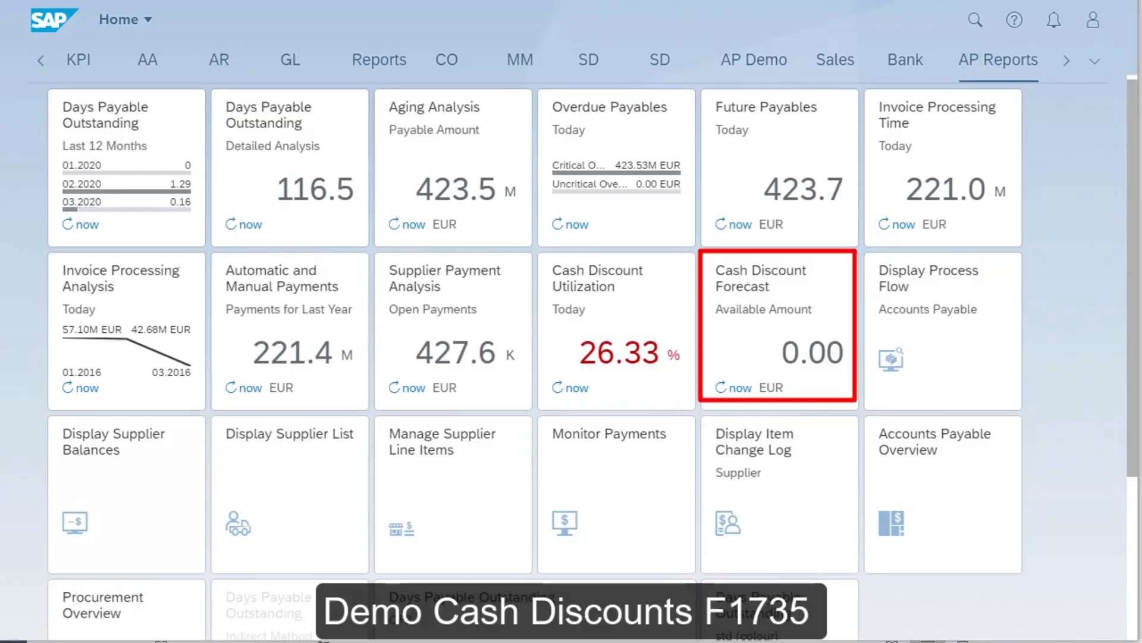
- Open the Cash Discount Forecast report and show it By Supplier as a Donut Chart, checking the drill-down dimensions on the way
click(780, 304)
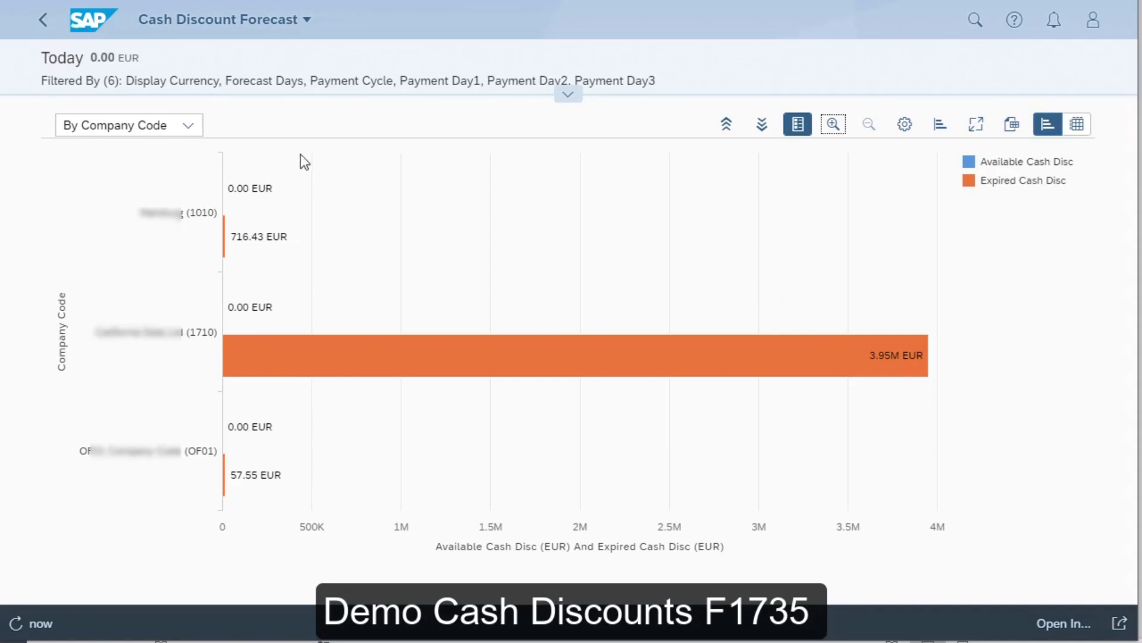
click(194, 126)
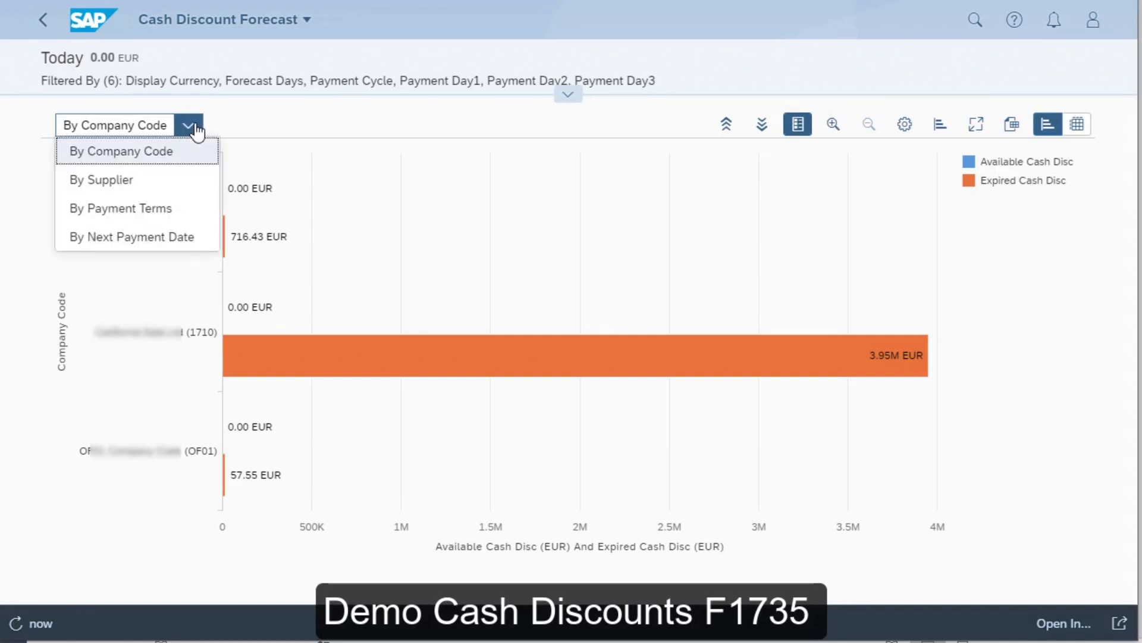
click(121, 181)
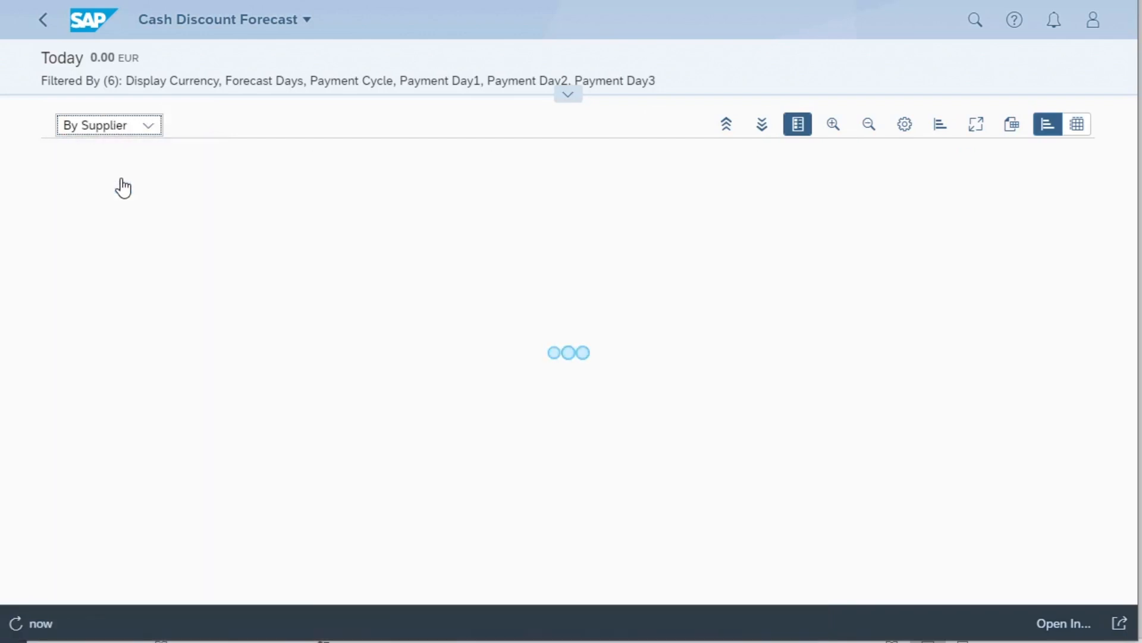
click(767, 124)
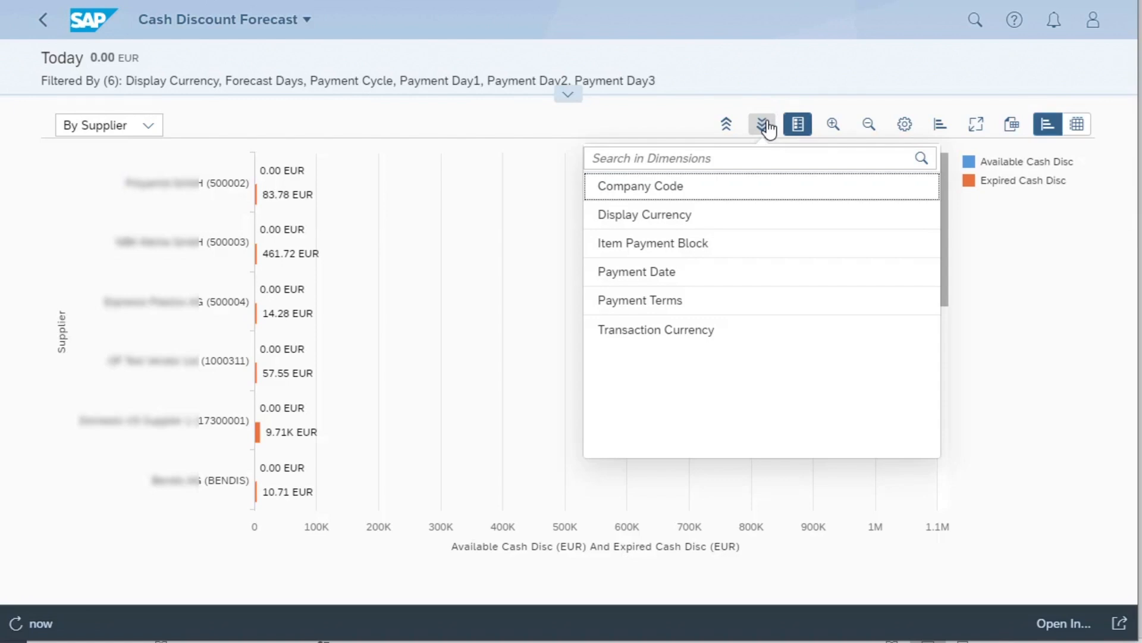
click(940, 126)
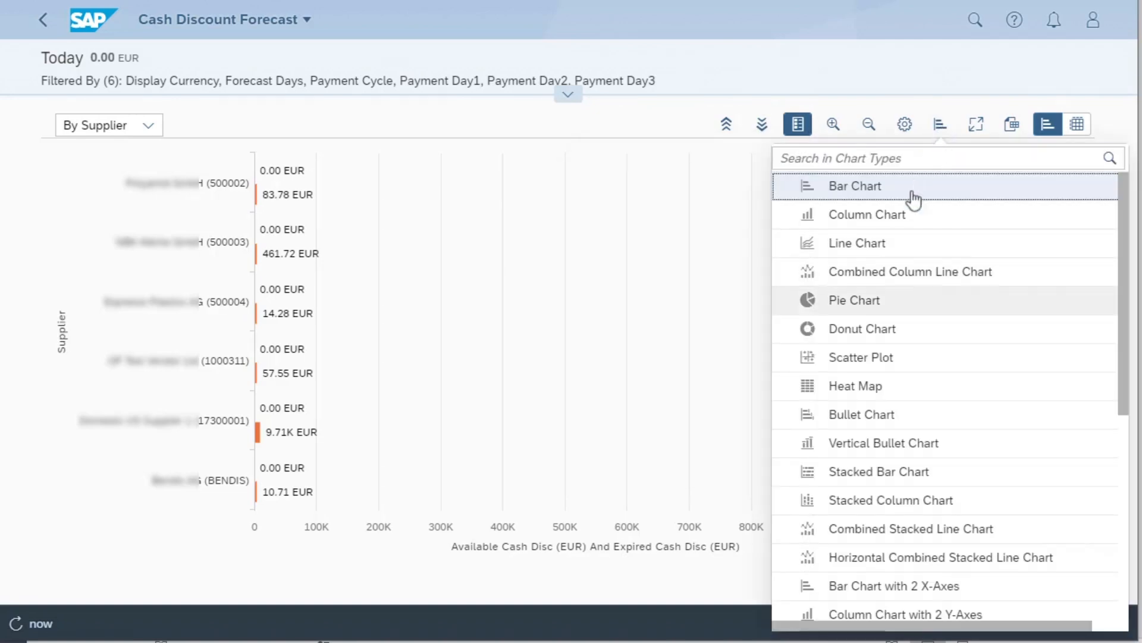
click(849, 337)
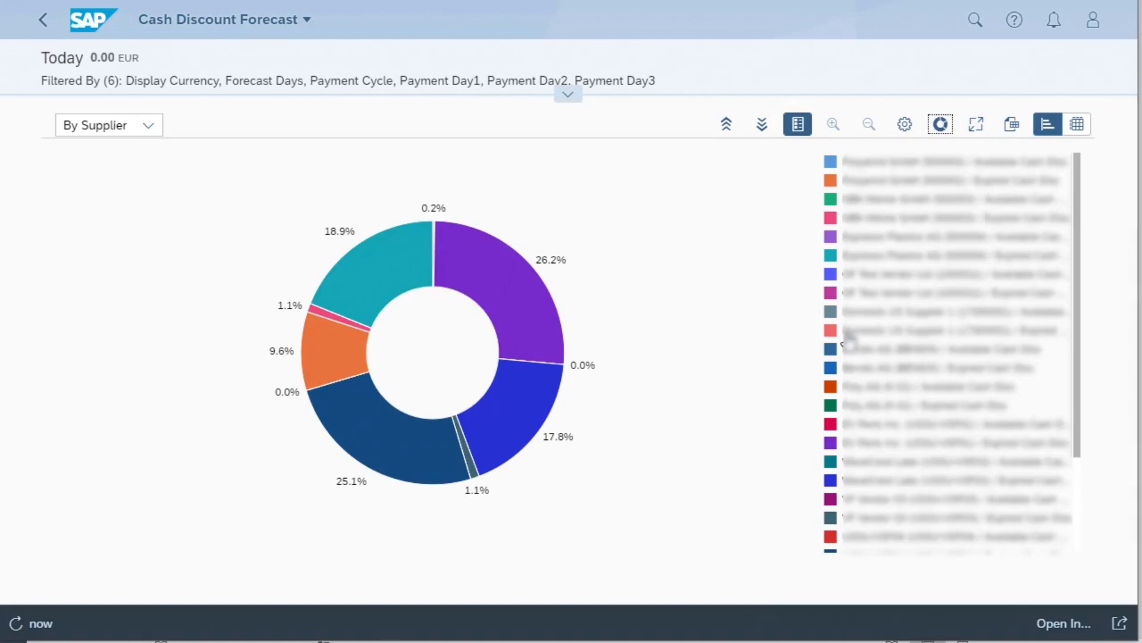
- Leave the supplier donut view and review the view settings of the By Company Code forecast chart, accepting them as they are
click(43, 21)
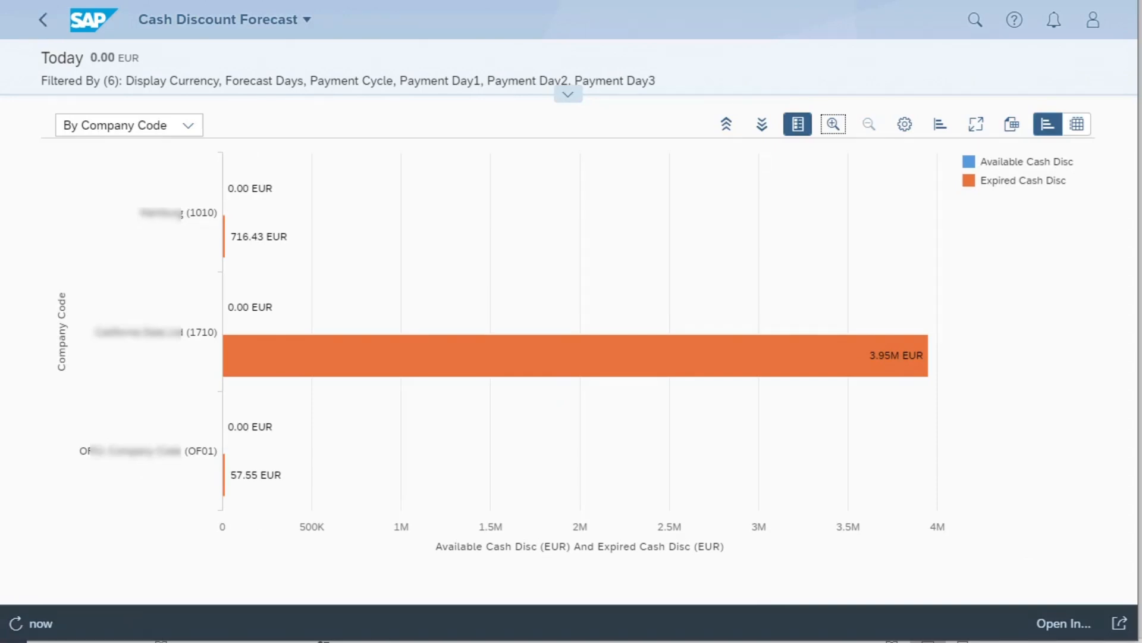
click(905, 125)
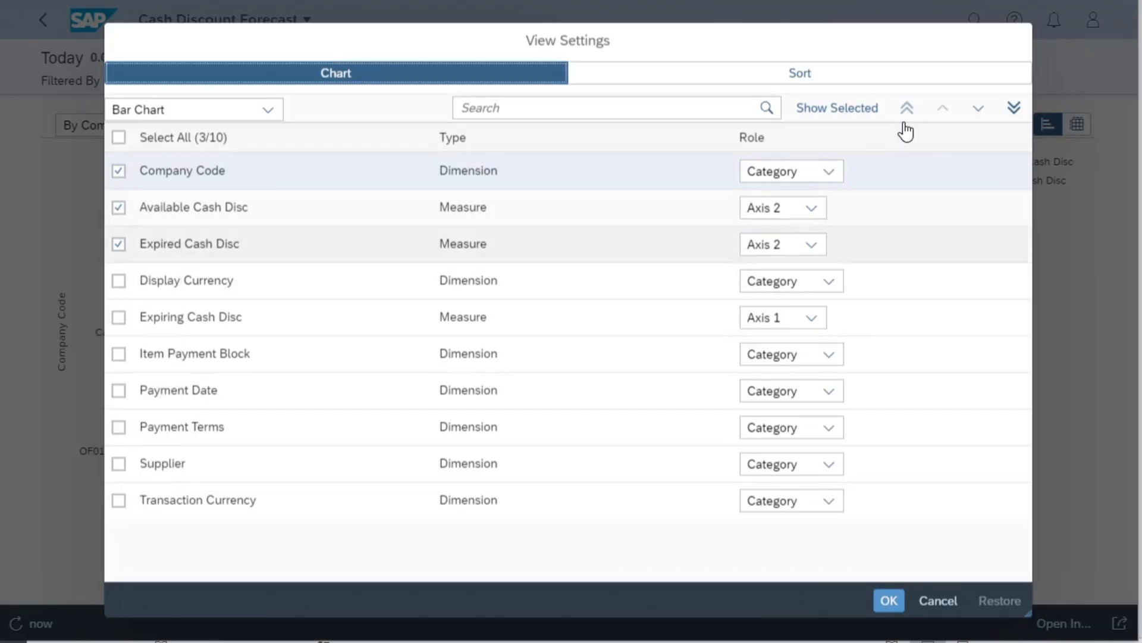
click(889, 601)
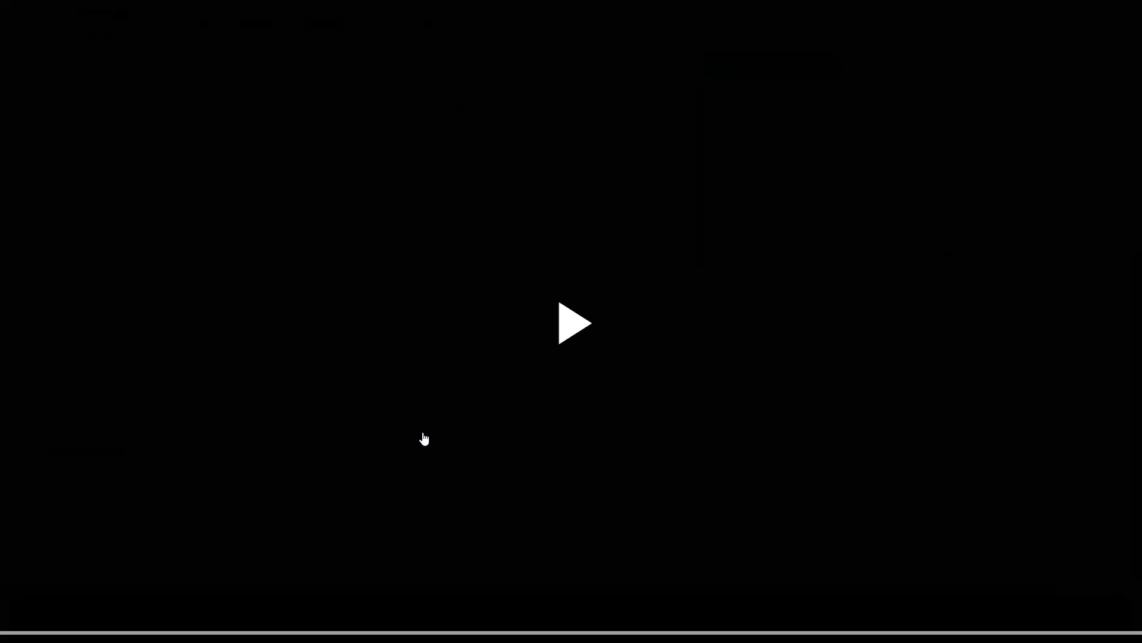
click(421, 438)
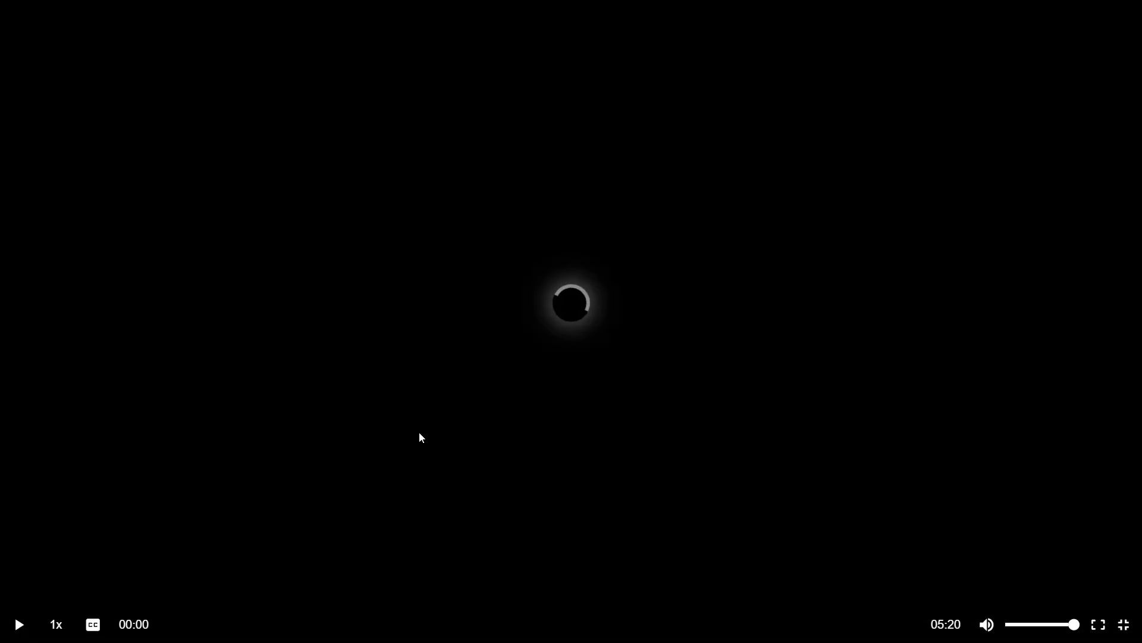
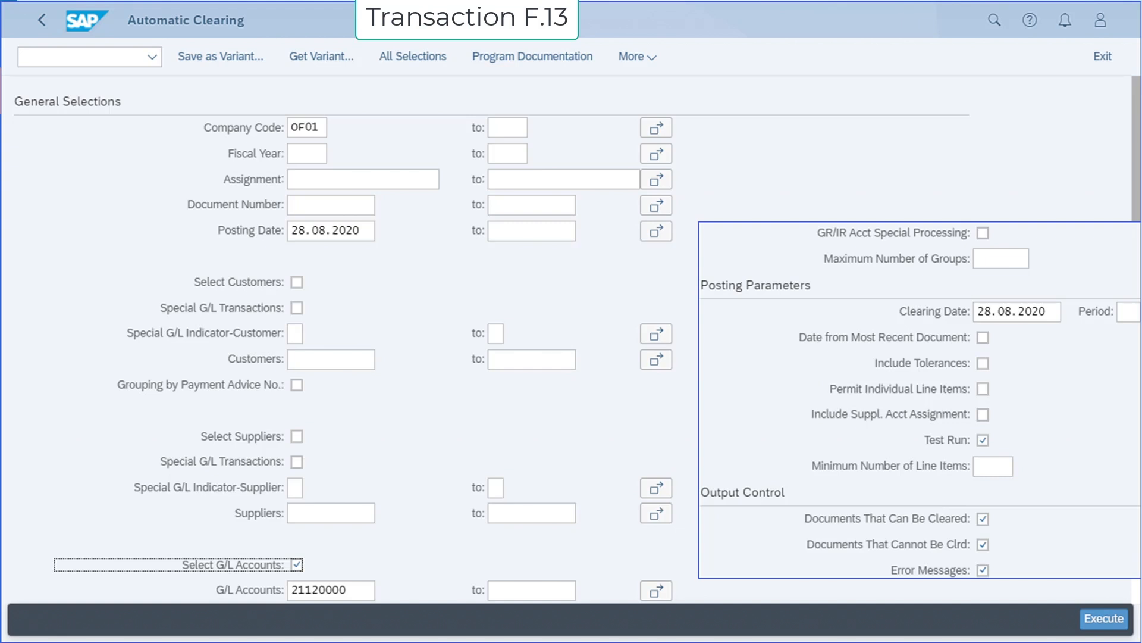
mouse_move(391, 627)
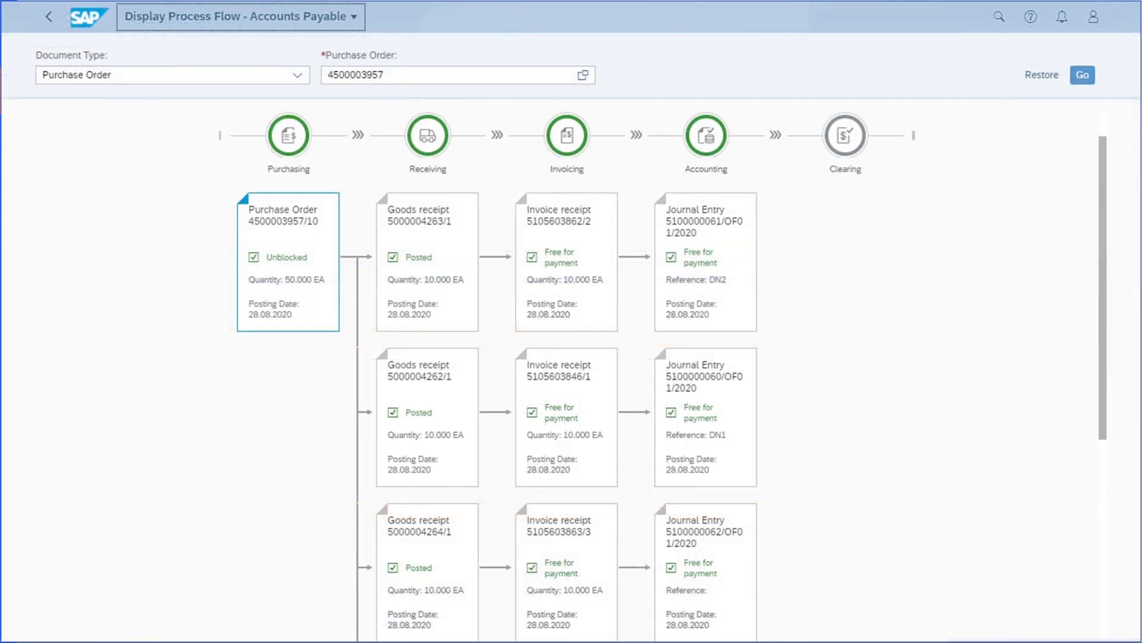
mouse_move(813, 637)
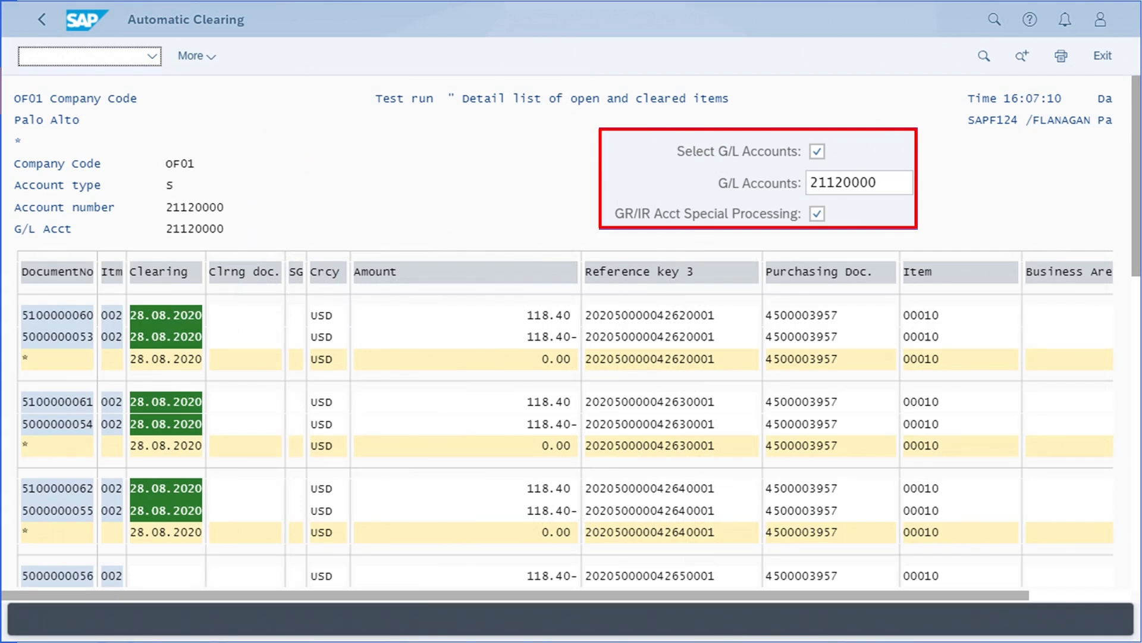
mouse_move(782, 576)
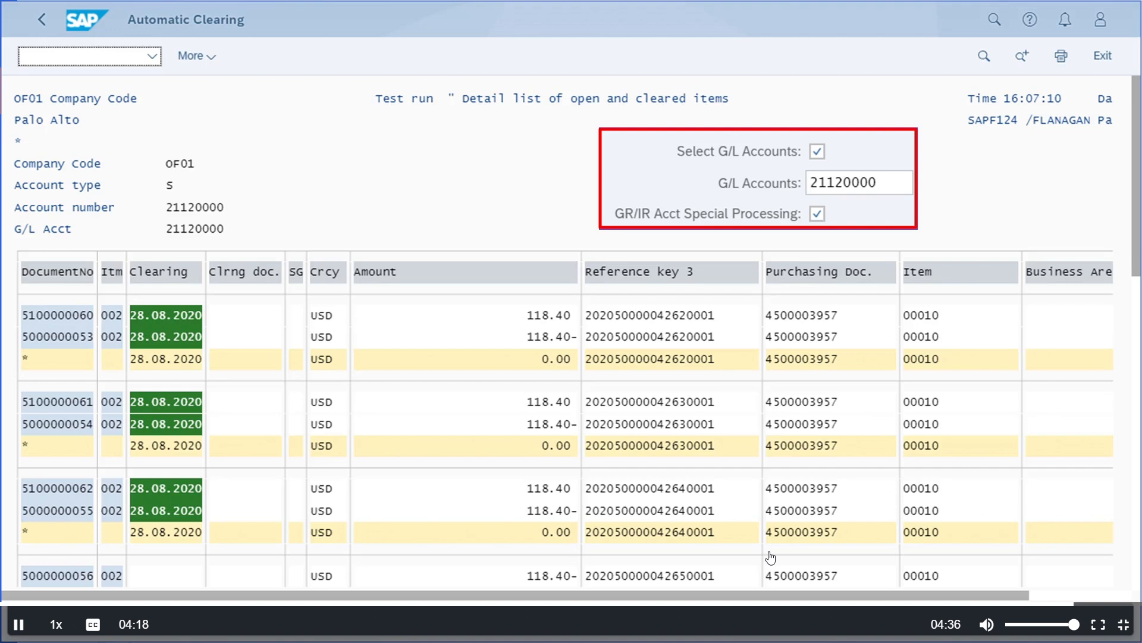